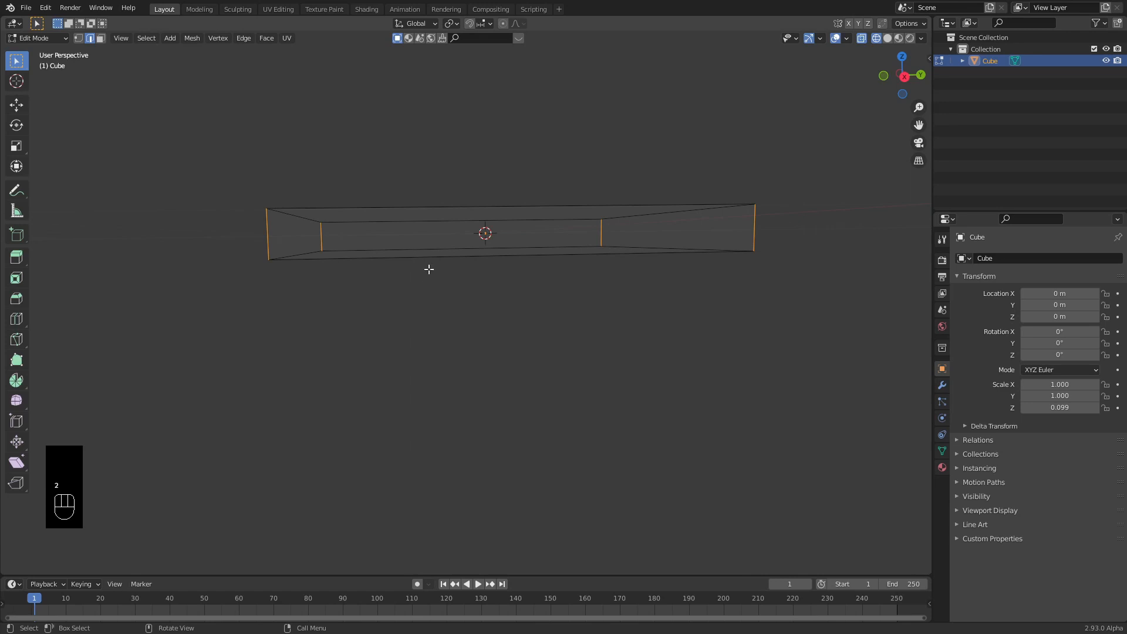
Bevel the slab's four vertical corner edges, then select the top face and begin insetting it.
{"action": "middle_click_drag", "start_coordinate": [493, 222], "coordinate": [465, 323]}
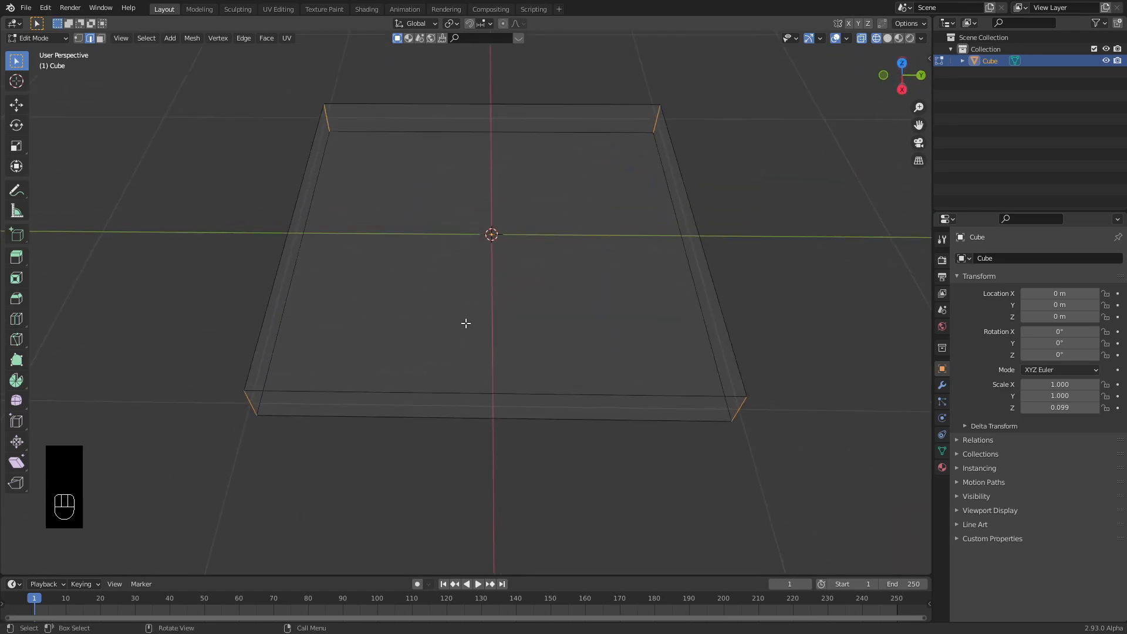
{"action": "key", "text": "ctrl+b"}
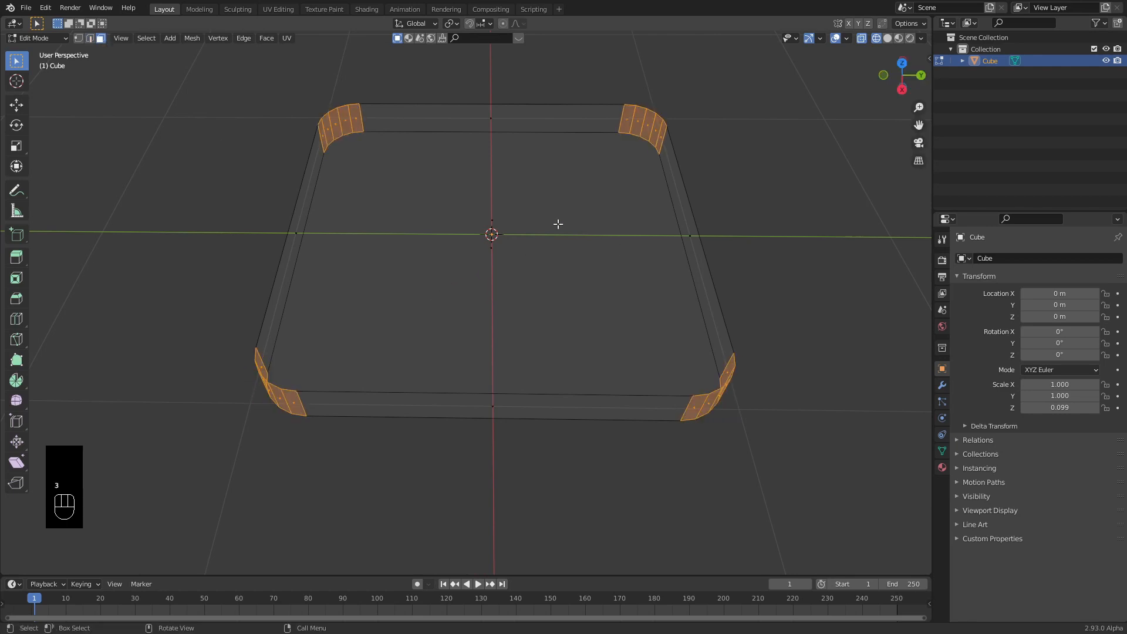
{"action": "left_click", "coordinate": [495, 220]}
{"action": "middle_click_drag", "start_coordinate": [523, 244], "coordinate": [498, 257]}
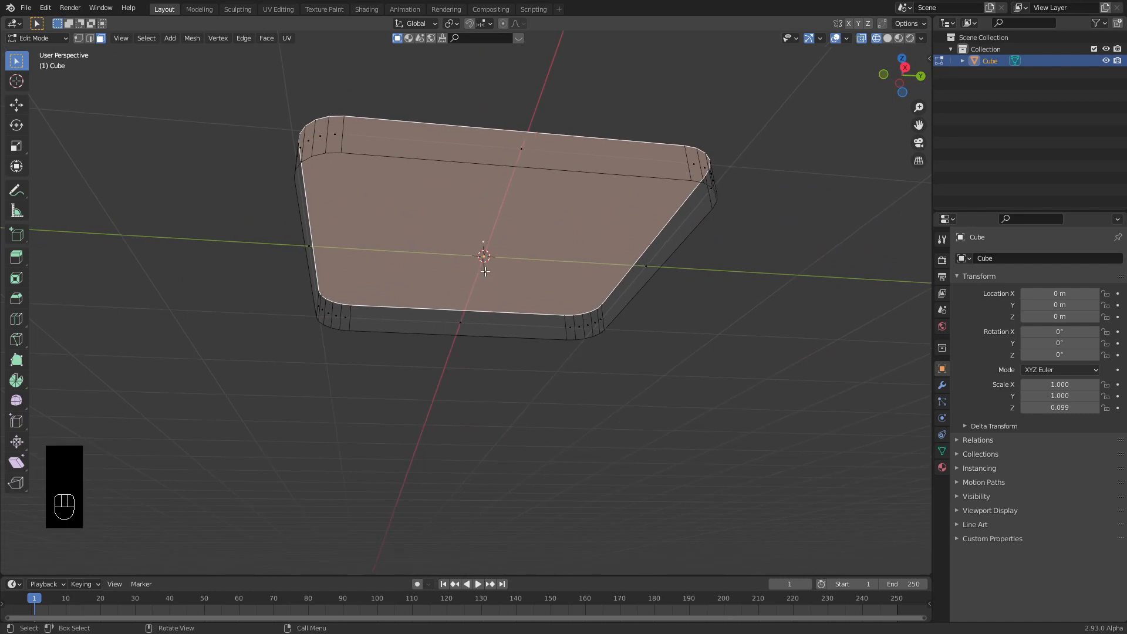
{"action": "key", "text": "a"}
{"action": "middle_click_drag", "start_coordinate": [548, 254], "coordinate": [574, 293]}
{"action": "key", "text": "i"}
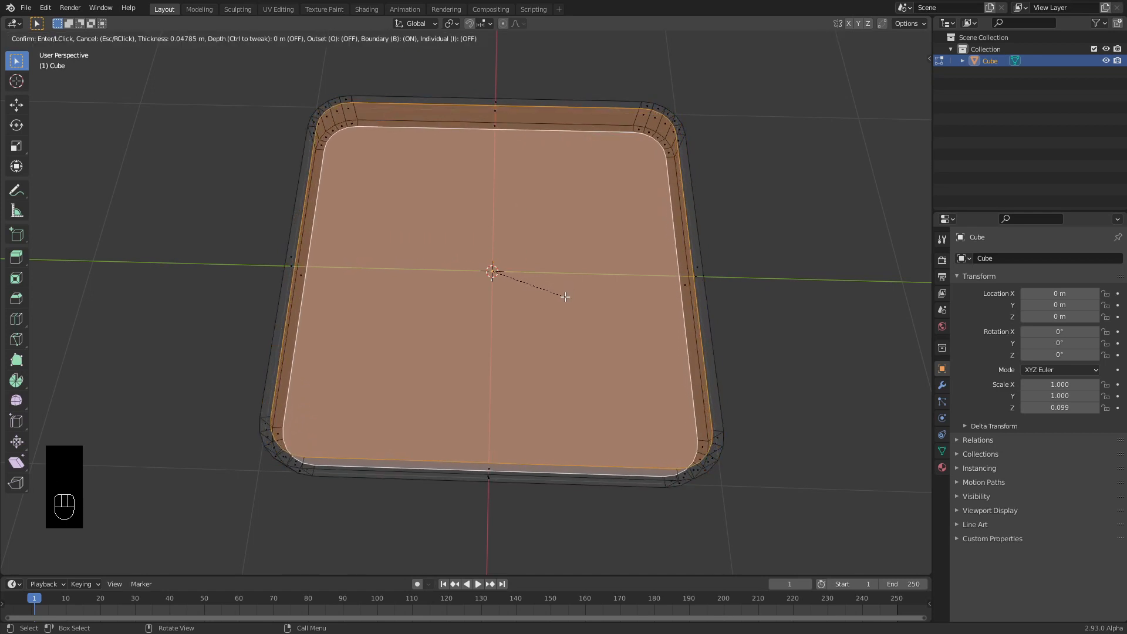
Confirm the first top-face inset and add a second 0.025 m inset.
{"action": "left_click", "coordinate": [565, 296]}
{"action": "key", "text": "i"}
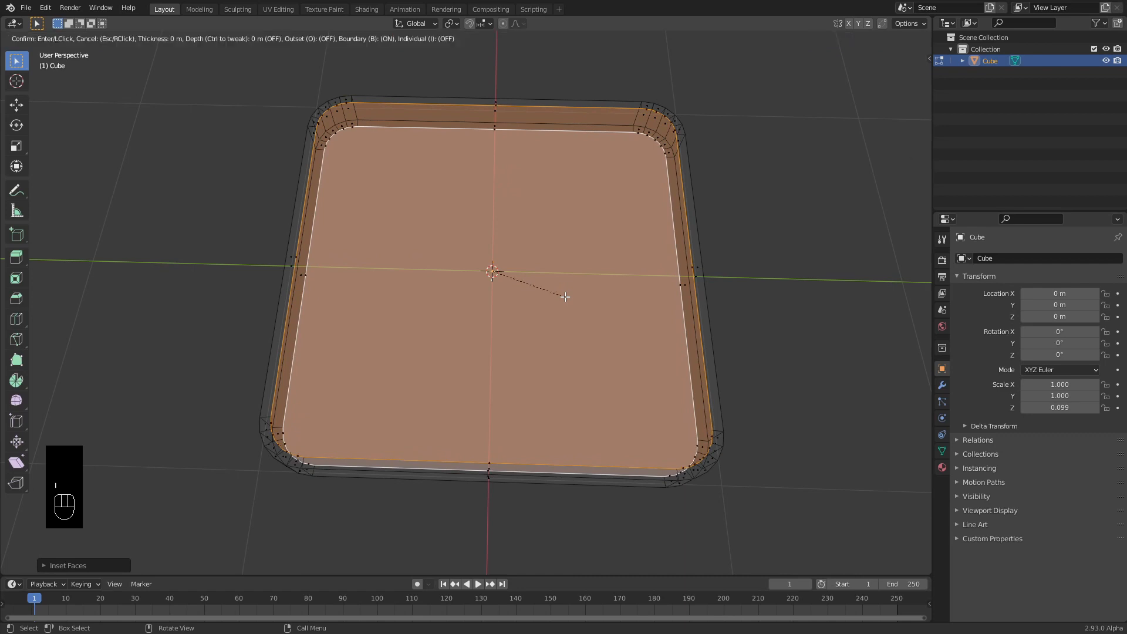
{"action": "left_click", "coordinate": [562, 293]}
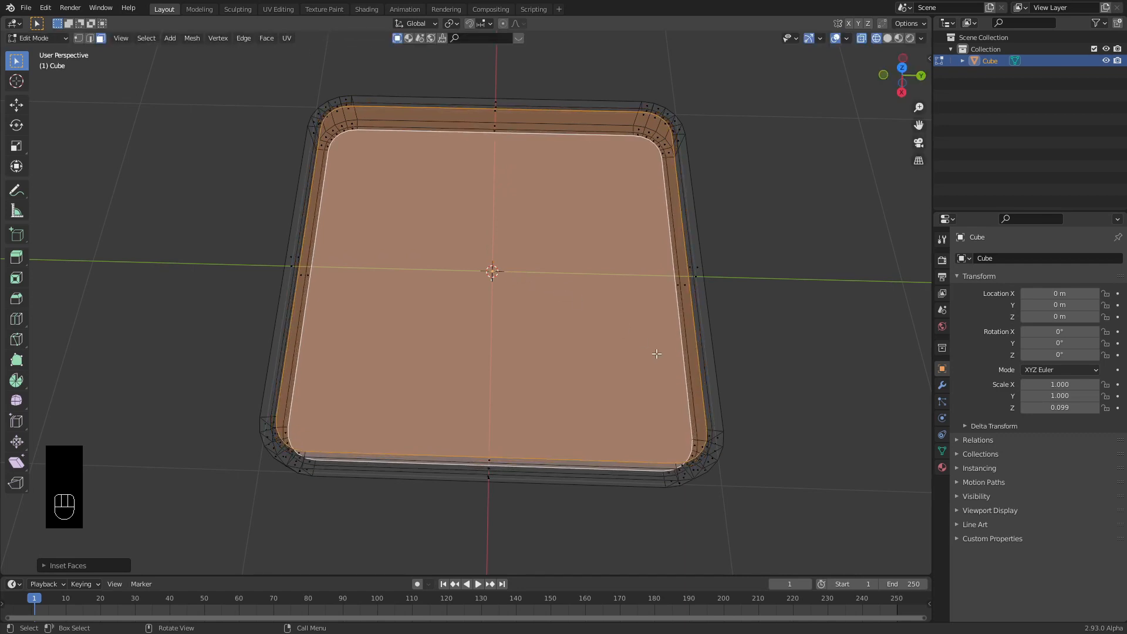
Scale the inner face along Z, inset it once more, and return to Object Mode.
{"action": "key", "text": "s"}
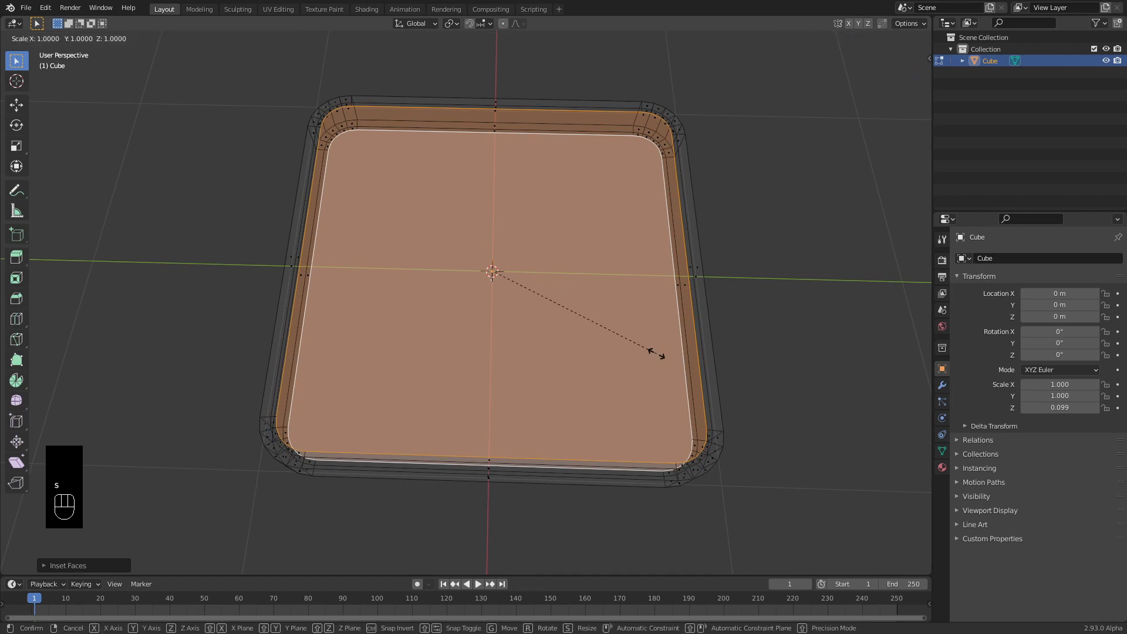
{"action": "key", "text": "z"}
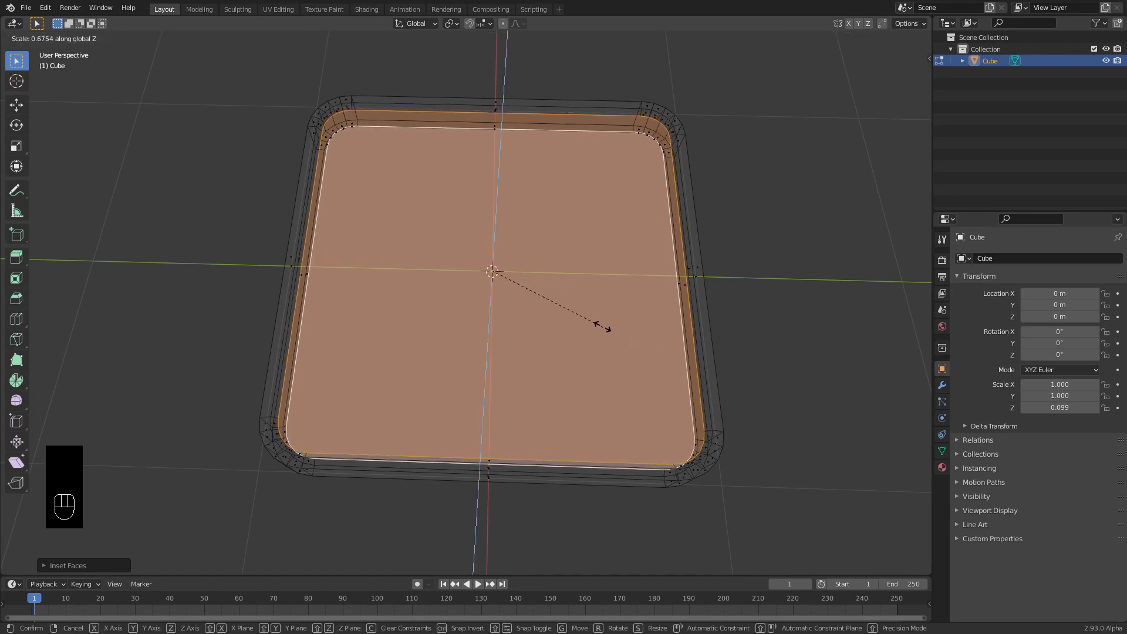
{"action": "left_click", "coordinate": [536, 286]}
{"action": "key", "text": "i"}
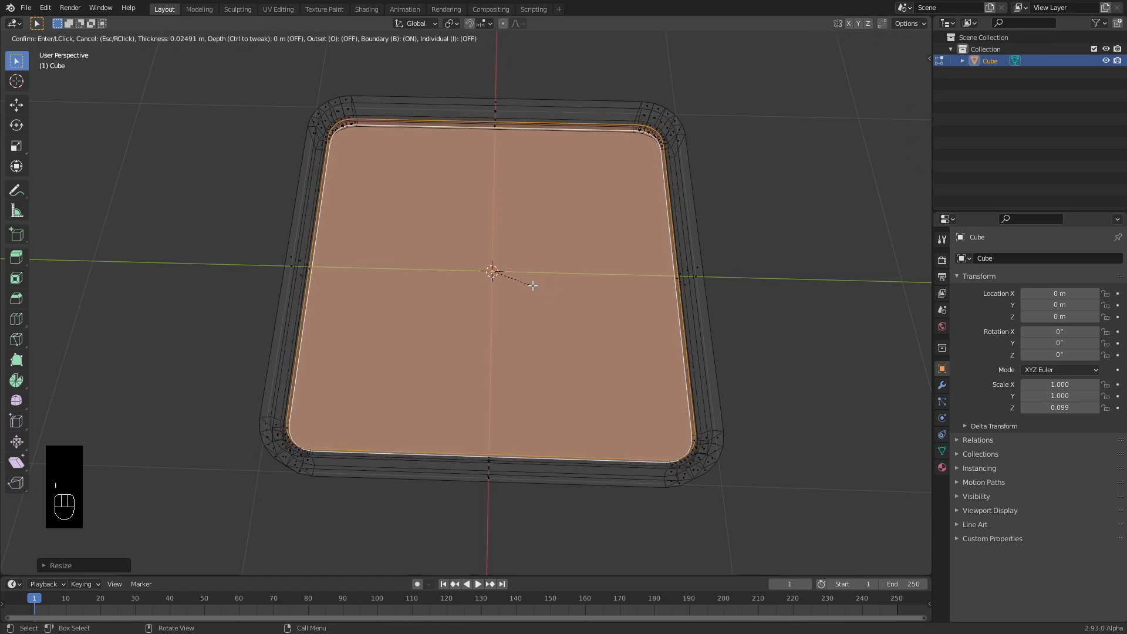
{"action": "left_click", "coordinate": [532, 286]}
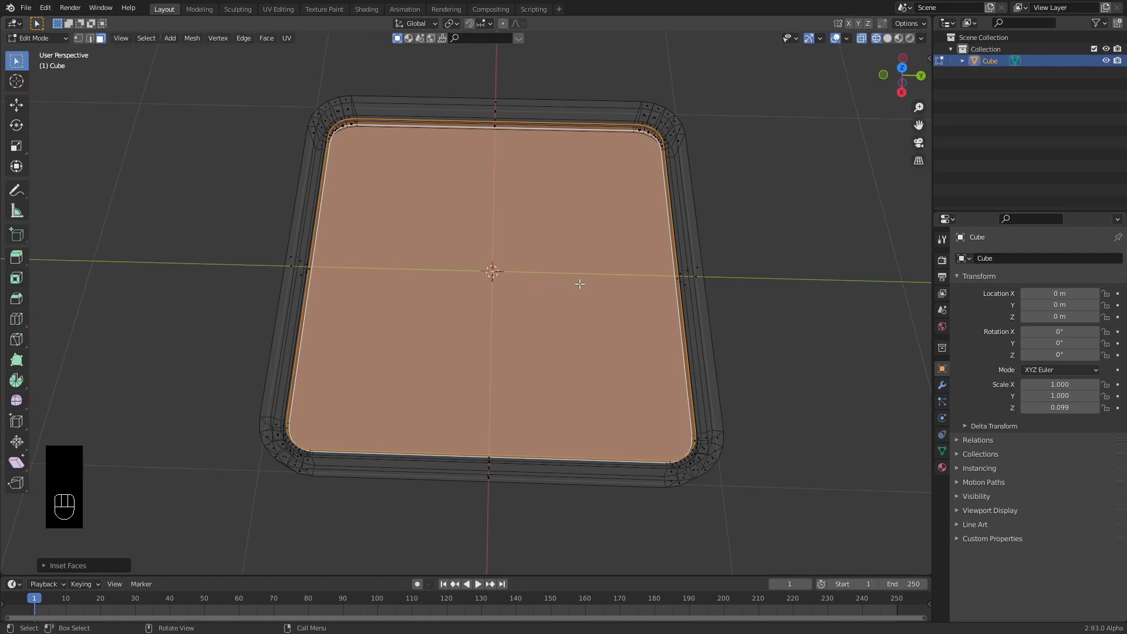
{"action": "key", "text": "Tab"}
{"action": "middle_click_drag", "start_coordinate": [534, 326], "coordinate": [560, 296]}
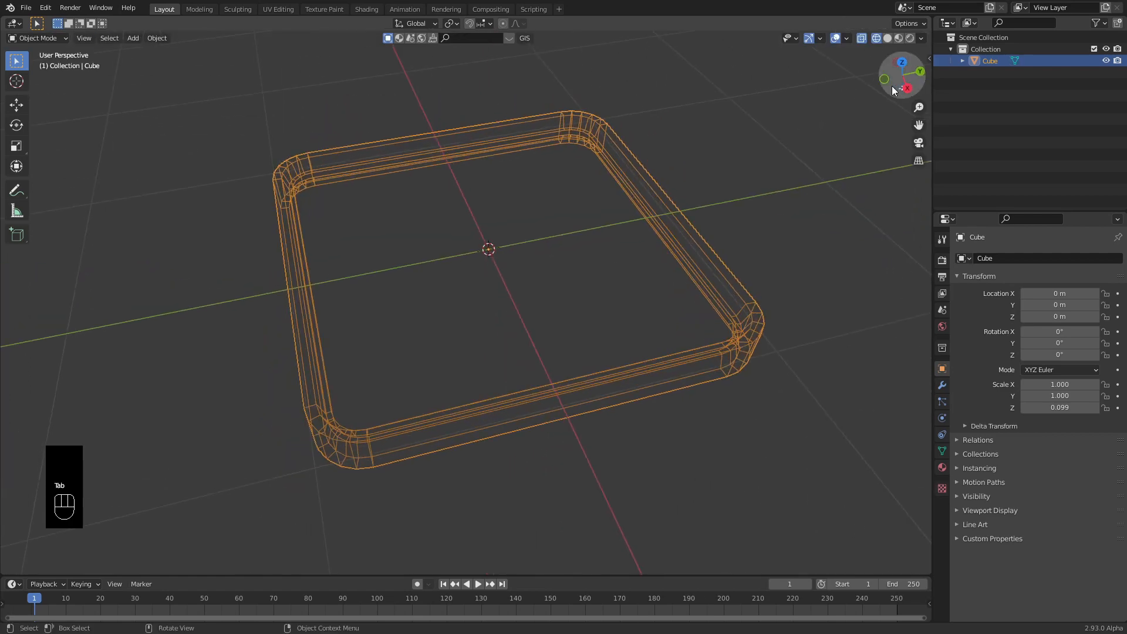
Add a 0.1 m Bevel modifier and a Subdivision Surface modifier (viewport 1, render 2) to the tray.
{"action": "left_click", "coordinate": [898, 37]}
{"action": "middle_click_drag", "start_coordinate": [496, 311], "coordinate": [564, 291]}
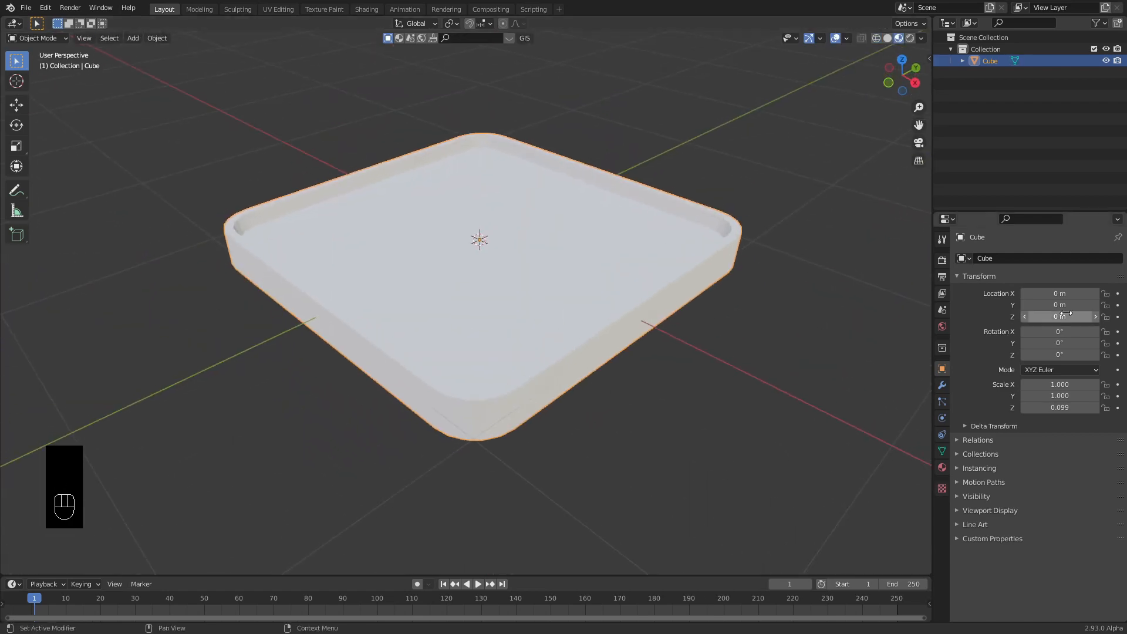
{"action": "left_click", "coordinate": [942, 386]}
{"action": "left_click", "coordinate": [1006, 258]}
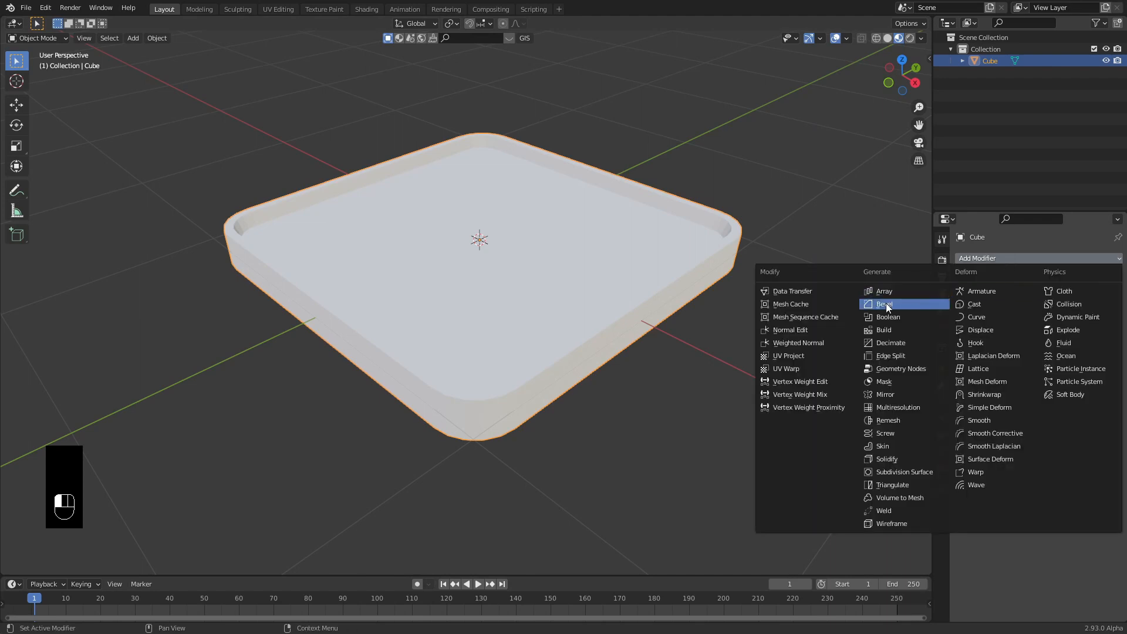
{"action": "left_click", "coordinate": [886, 304]}
{"action": "left_click", "coordinate": [1002, 259]}
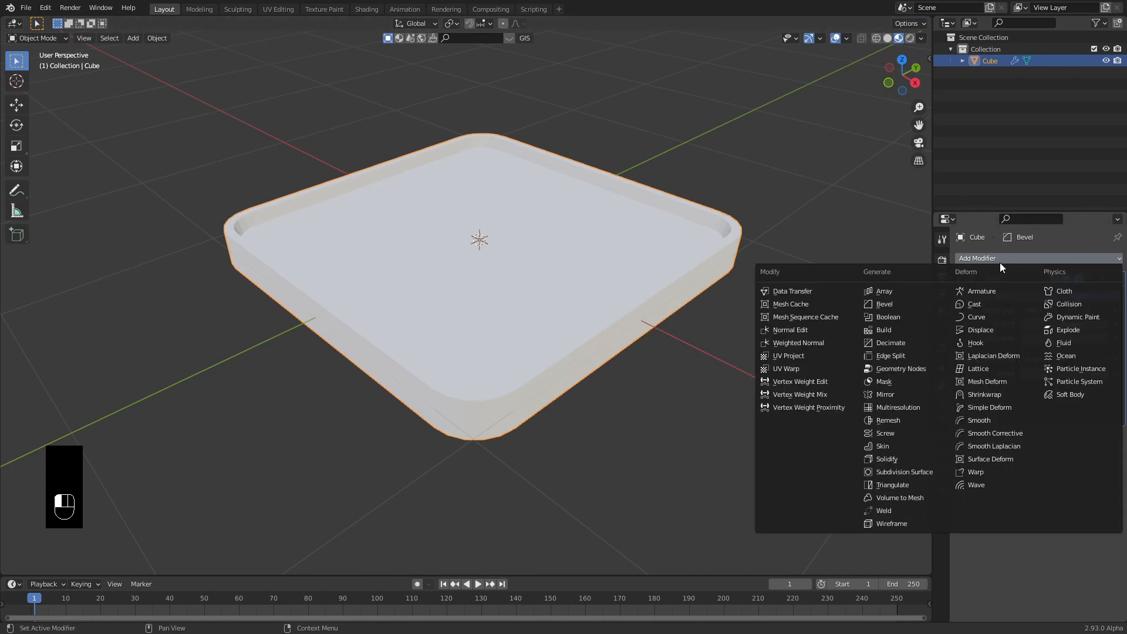
{"action": "left_click", "coordinate": [904, 472]}
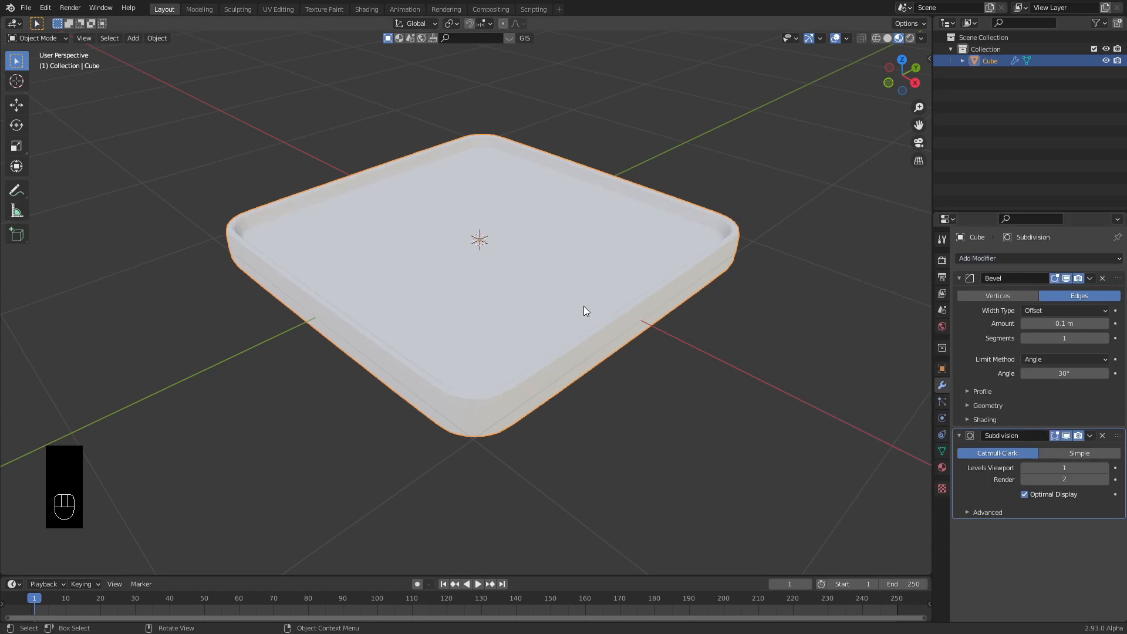
{"action": "left_click", "coordinate": [888, 39]}
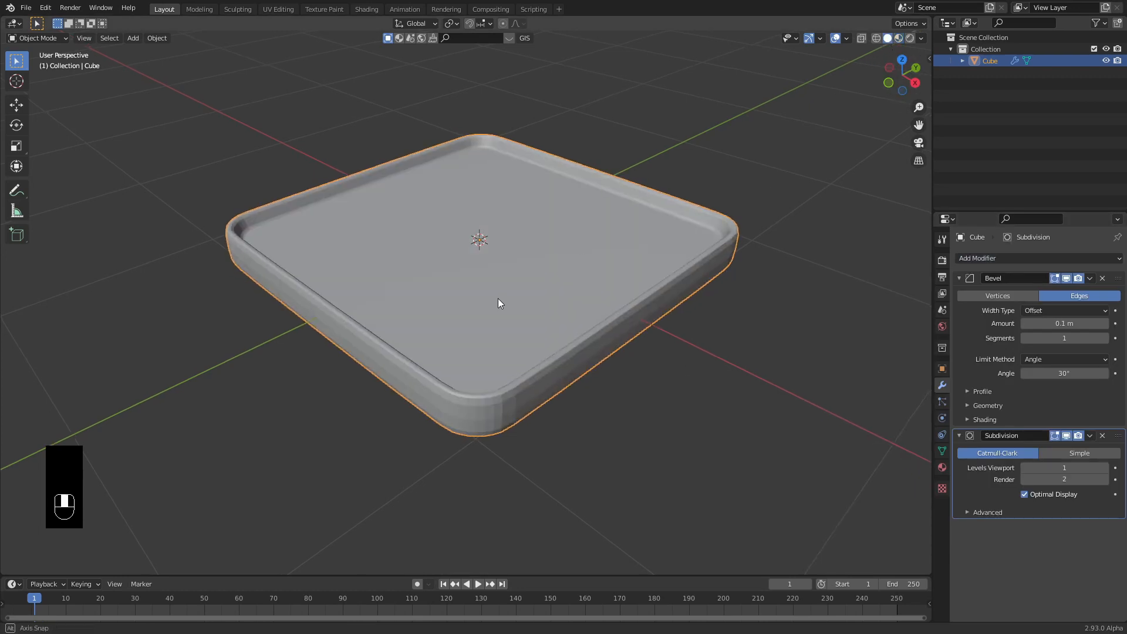
Shade the tray smooth.
{"action": "mouse_move", "coordinate": [498, 298]}
{"action": "middle_mouse_down"}
{"action": "mouse_move", "coordinate": [583, 324]}
{"action": "mouse_move", "coordinate": [492, 280]}
{"action": "mouse_move", "coordinate": [492, 294]}
{"action": "mouse_move", "coordinate": [470, 301]}
{"action": "mouse_move", "coordinate": [516, 272]}
{"action": "mouse_move", "coordinate": [517, 319]}
{"action": "mouse_move", "coordinate": [633, 293]}
{"action": "mouse_move", "coordinate": [675, 306]}
{"action": "middle_mouse_up"}
{"action": "right_click", "coordinate": [470, 300]}
{"action": "left_click", "coordinate": [442, 299]}
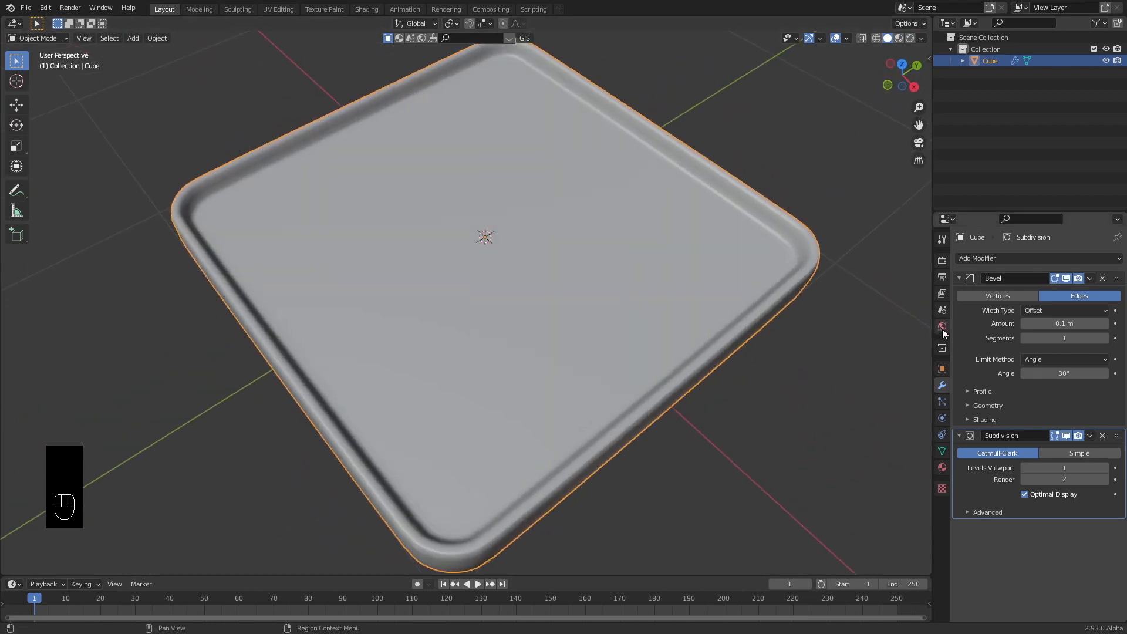
Create a new material for the tray named Frame.
{"action": "left_click", "coordinate": [942, 467]}
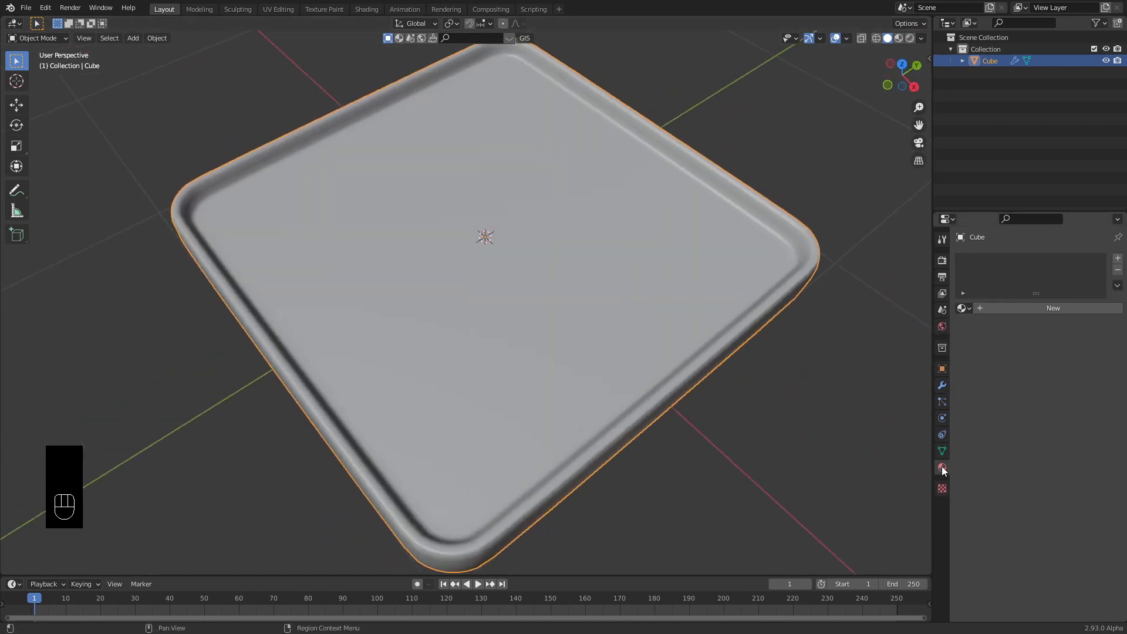
{"action": "left_click", "coordinate": [1032, 309]}
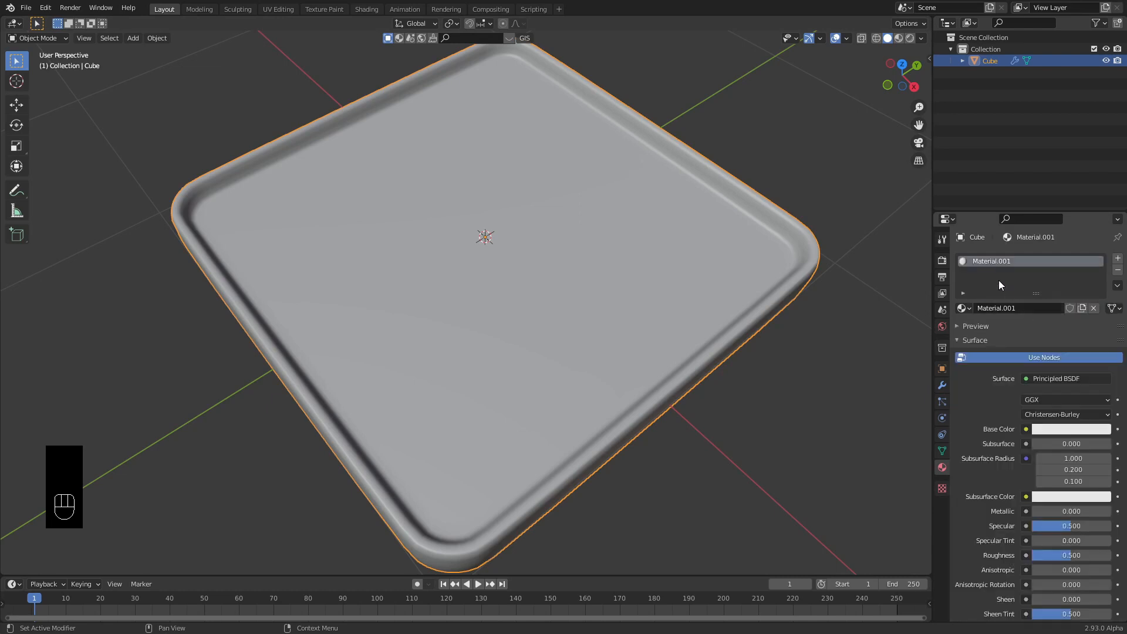
{"action": "double_click", "coordinate": [1018, 309]}
{"action": "type", "text": "Frame"}
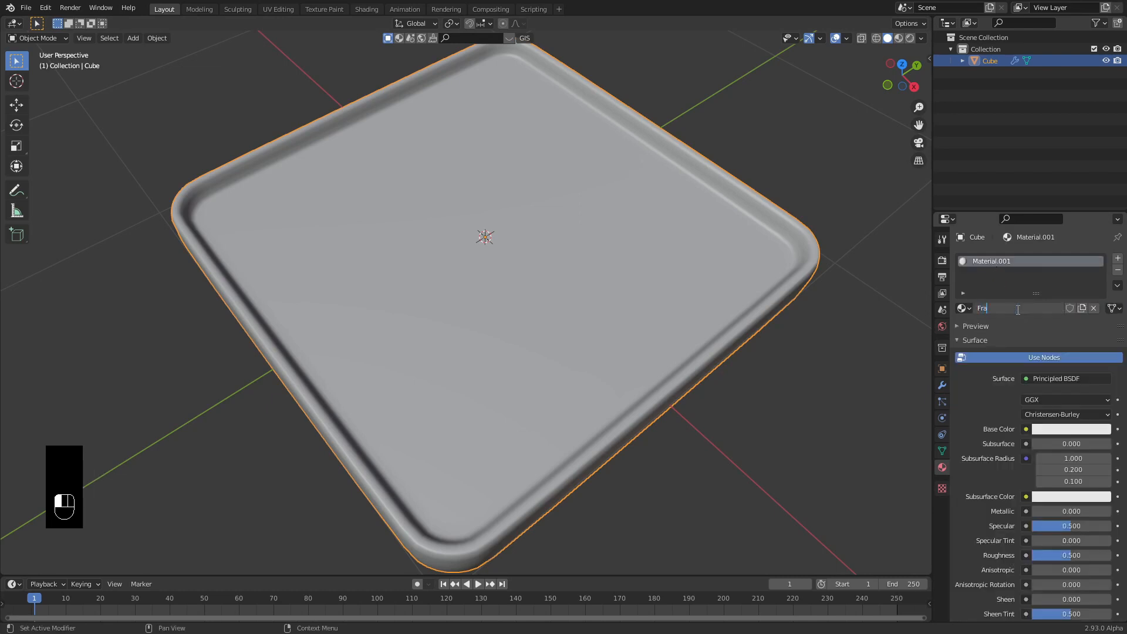
{"action": "key", "text": "Return"}
{"action": "scroll", "coordinate": [970, 421], "scroll_direction": "down", "scroll_amount": 4}
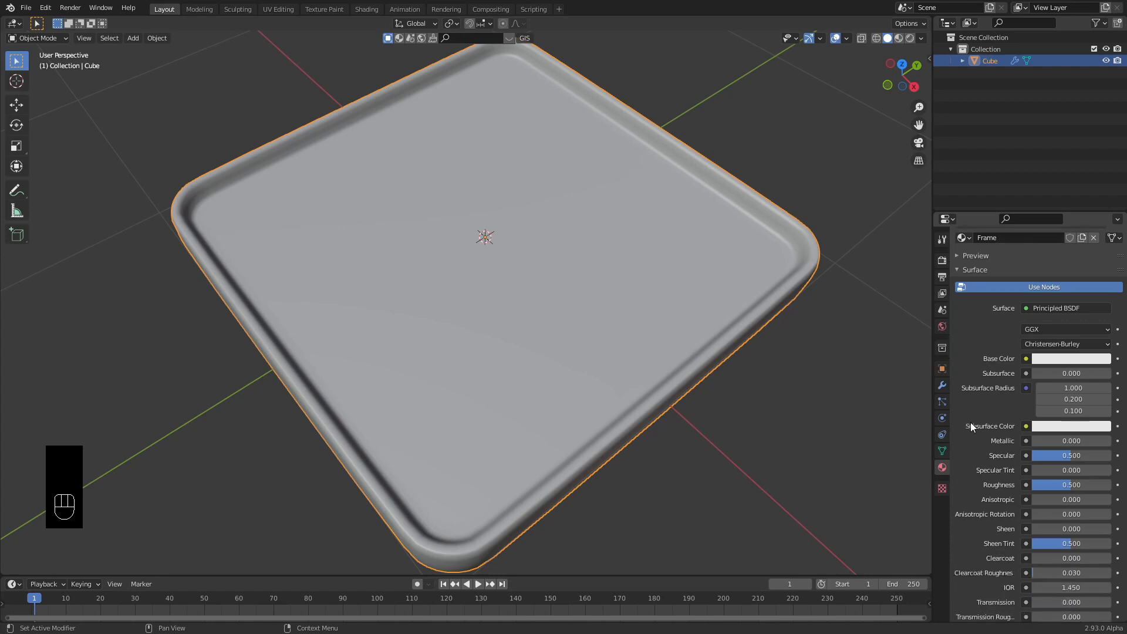
Give Frame a dark base colour, Metallic 1 and Roughness 0.257, previewed in Material shading.
{"action": "left_click", "coordinate": [1055, 335]}
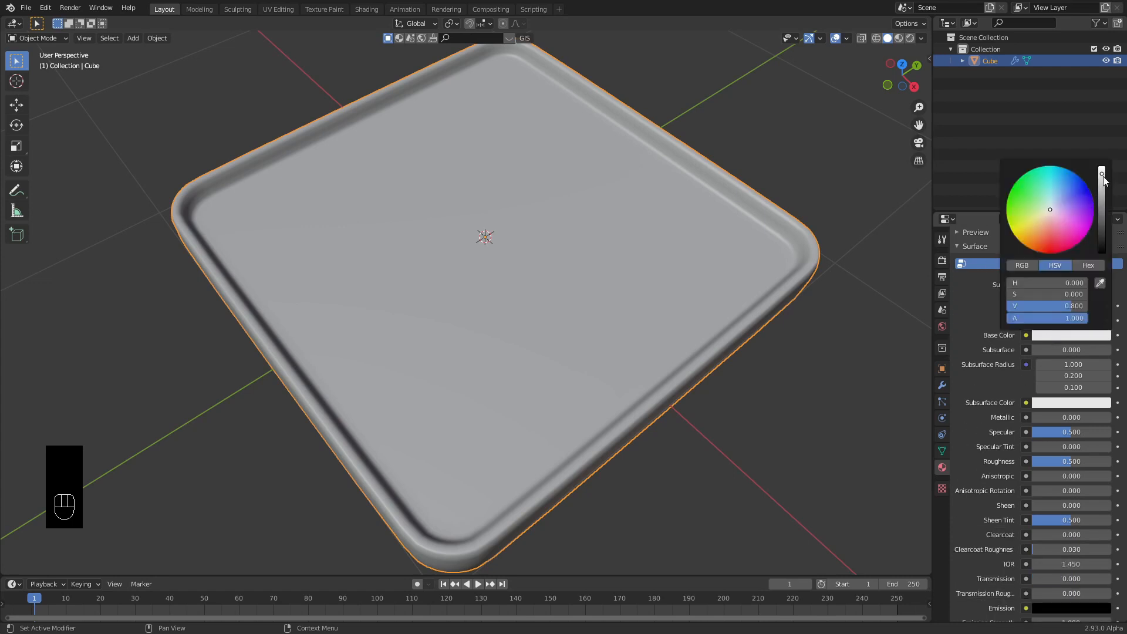
{"action": "left_click_drag", "start_coordinate": [1103, 179], "coordinate": [1102, 219]}
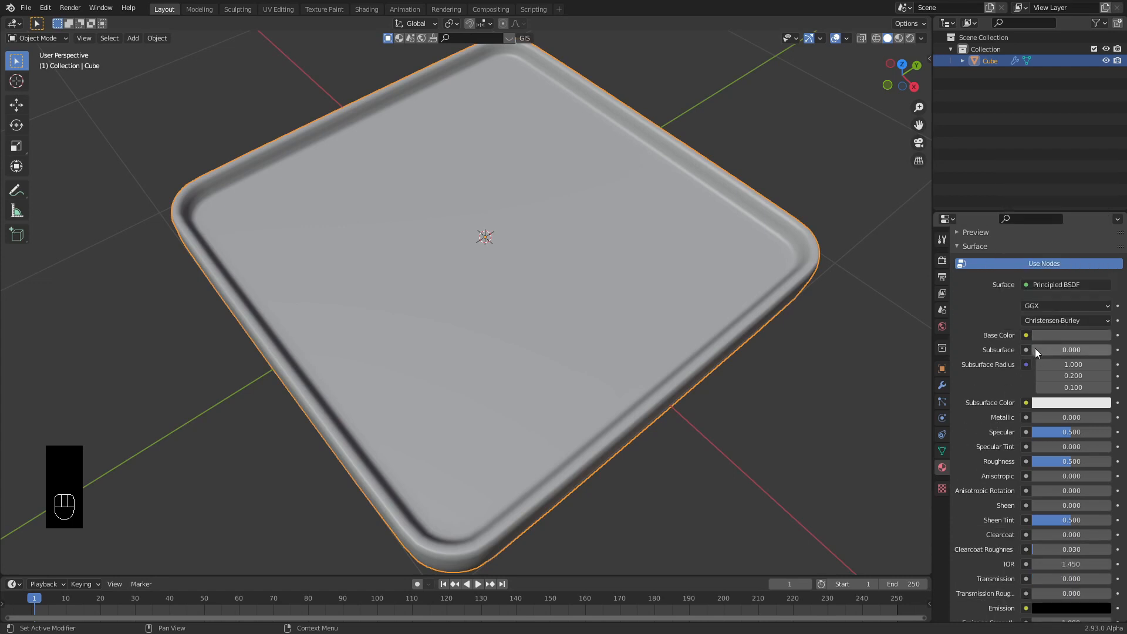
{"action": "left_click_drag", "start_coordinate": [1034, 417], "coordinate": [1109, 417]}
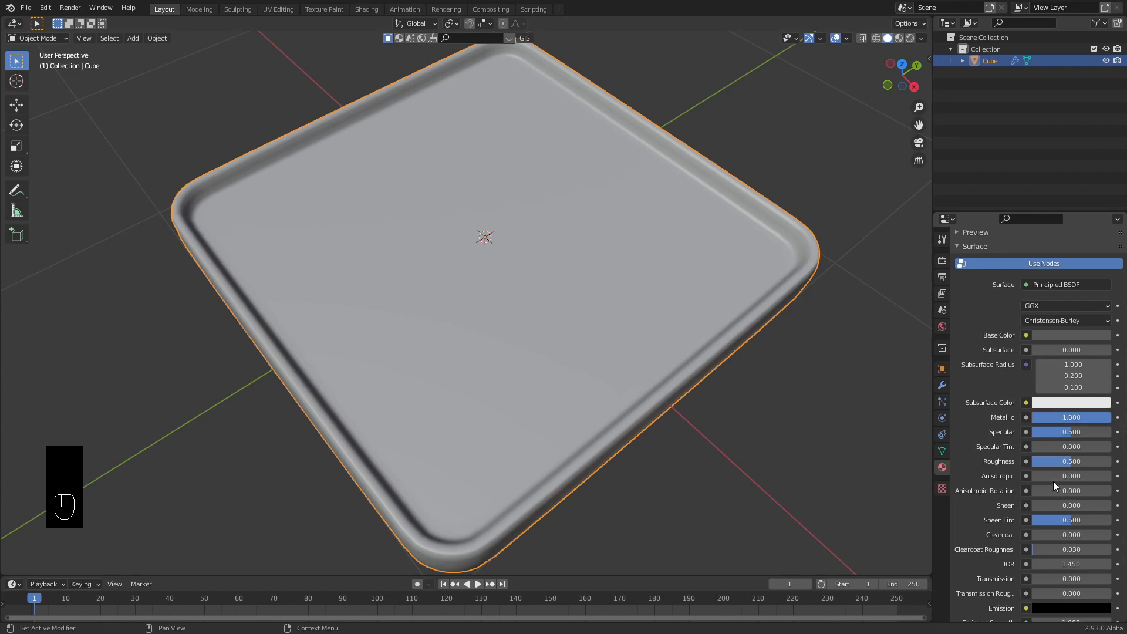
{"action": "left_click_drag", "start_coordinate": [1063, 462], "coordinate": [1043, 461]}
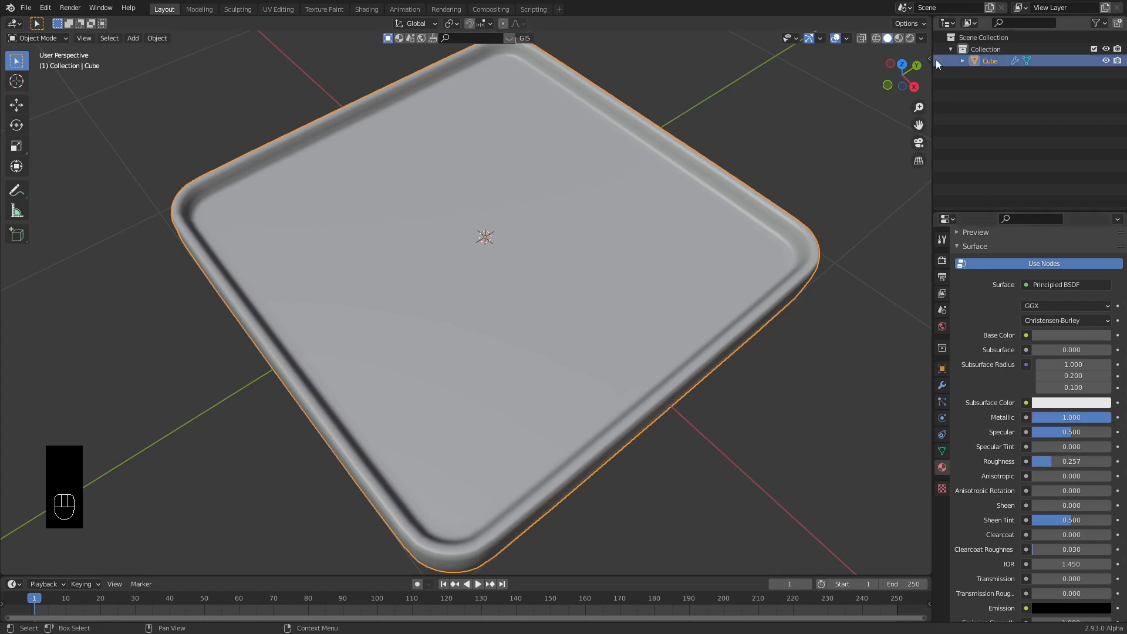
{"action": "left_click", "coordinate": [899, 37]}
{"action": "mouse_move", "coordinate": [610, 283]}
{"action": "middle_mouse_down"}
{"action": "mouse_move", "coordinate": [590, 195]}
{"action": "mouse_move", "coordinate": [606, 160]}
{"action": "mouse_move", "coordinate": [634, 258]}
{"action": "mouse_move", "coordinate": [536, 269]}
{"action": "mouse_move", "coordinate": [626, 288]}
{"action": "mouse_move", "coordinate": [575, 281]}
{"action": "mouse_move", "coordinate": [544, 303]}
{"action": "middle_mouse_up"}
{"action": "scroll", "coordinate": [574, 279], "scroll_direction": "up", "scroll_amount": 2}
Add a second material slot with a new material named 'top side' and assign it to the top face.
{"action": "key", "text": "Tab"}
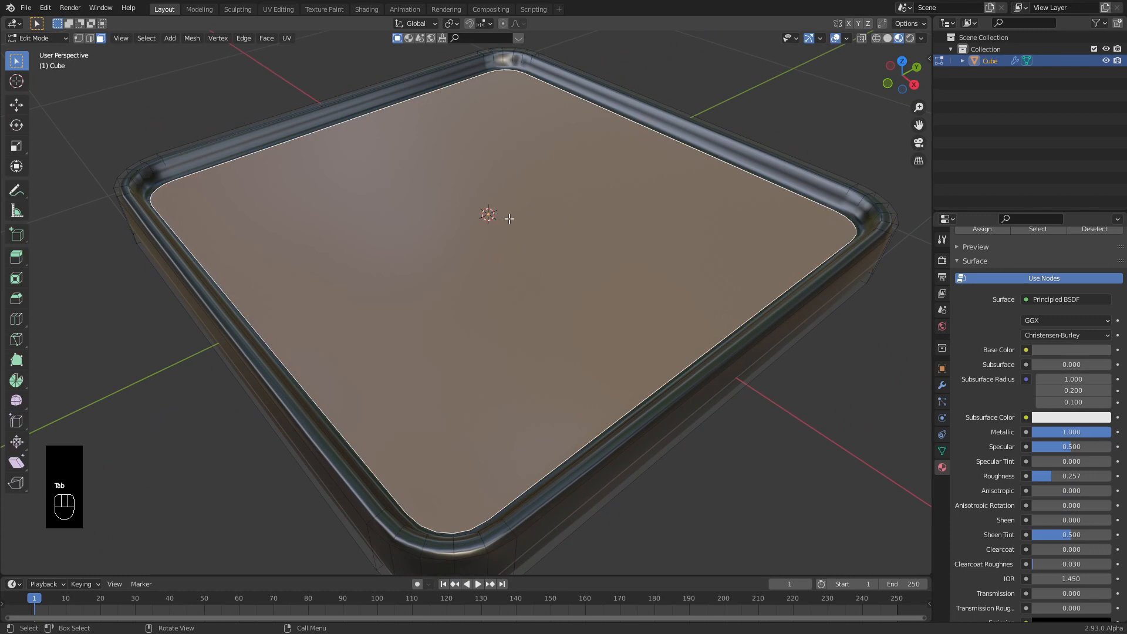
{"action": "middle_click_drag", "start_coordinate": [509, 219], "coordinate": [593, 238]}
{"action": "scroll", "coordinate": [1002, 281], "scroll_direction": "up", "scroll_amount": 3}
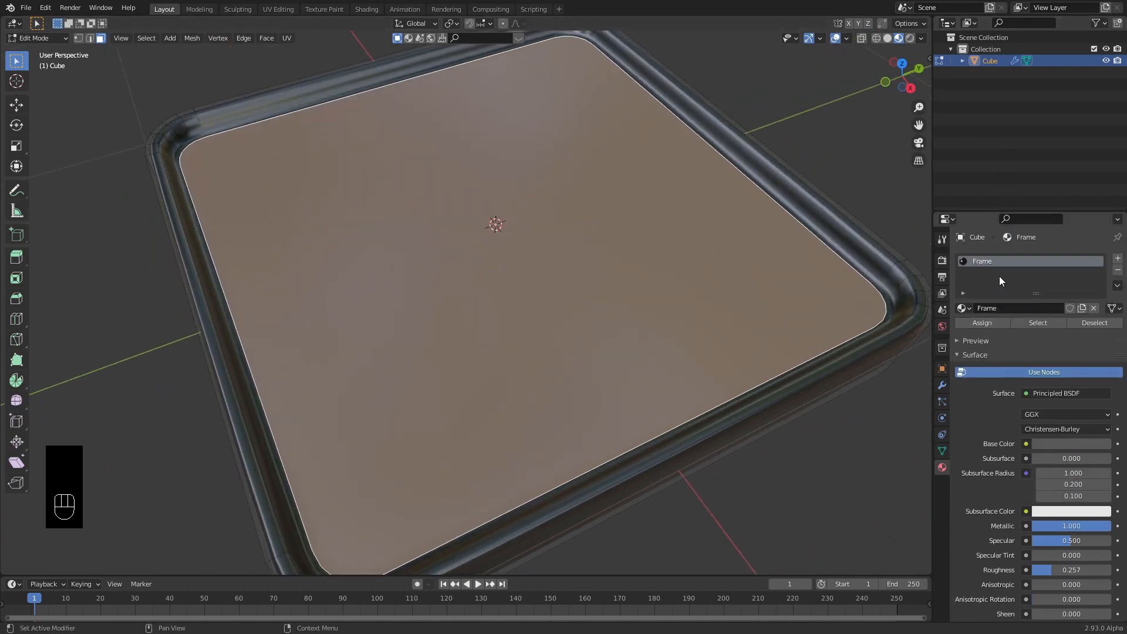
{"action": "left_click", "coordinate": [1118, 258]}
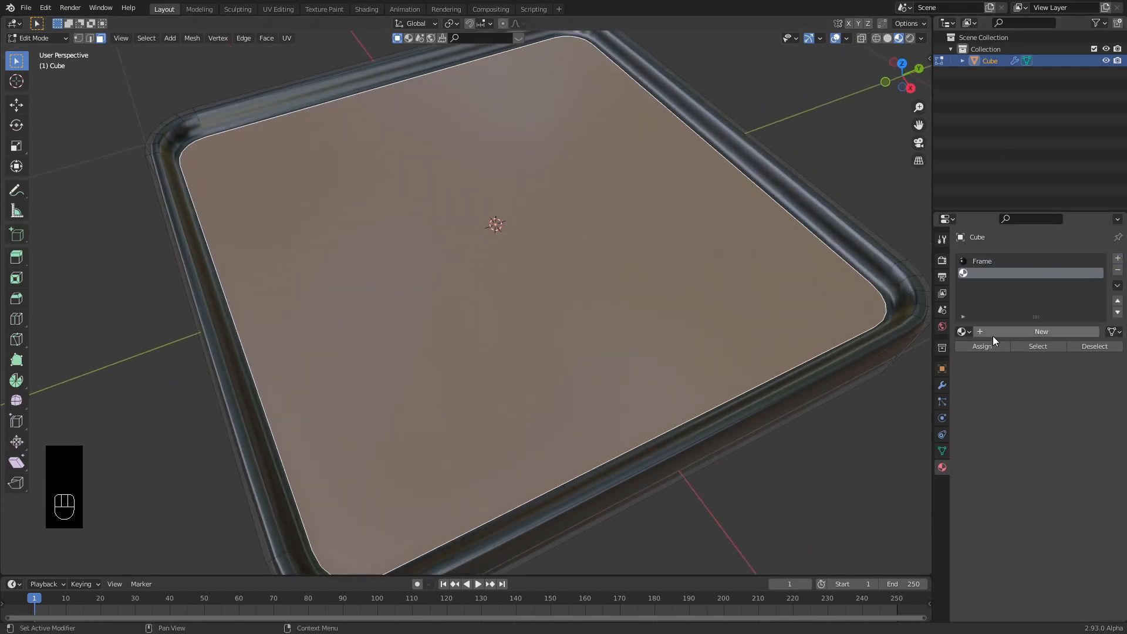
{"action": "left_click", "coordinate": [1019, 333]}
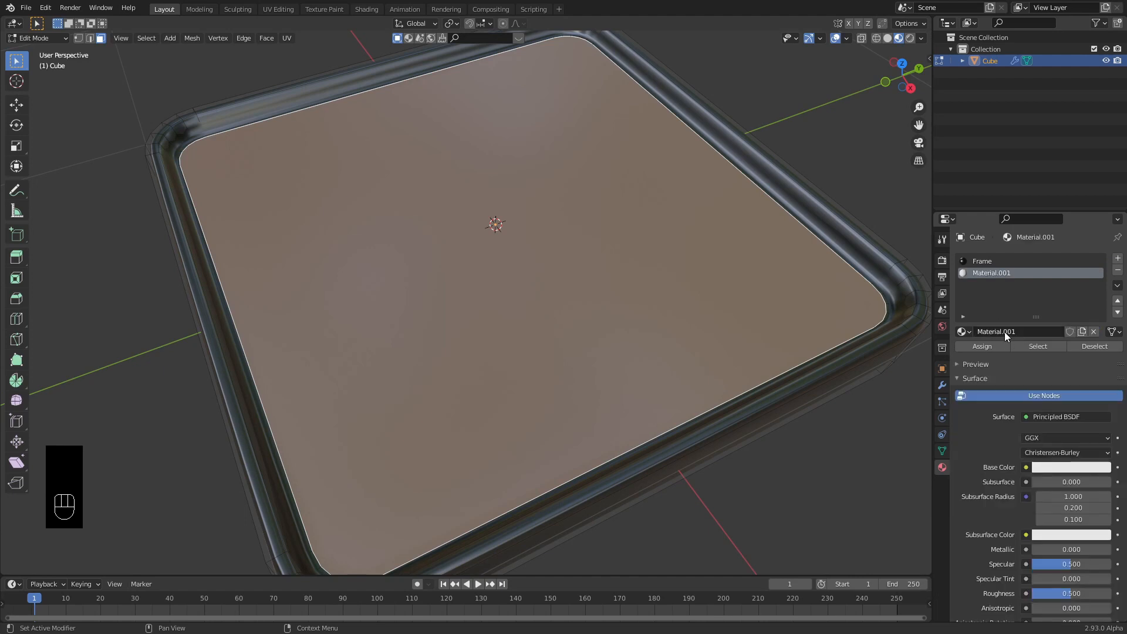
{"action": "double_click", "coordinate": [1005, 333]}
{"action": "type", "text": "top"}
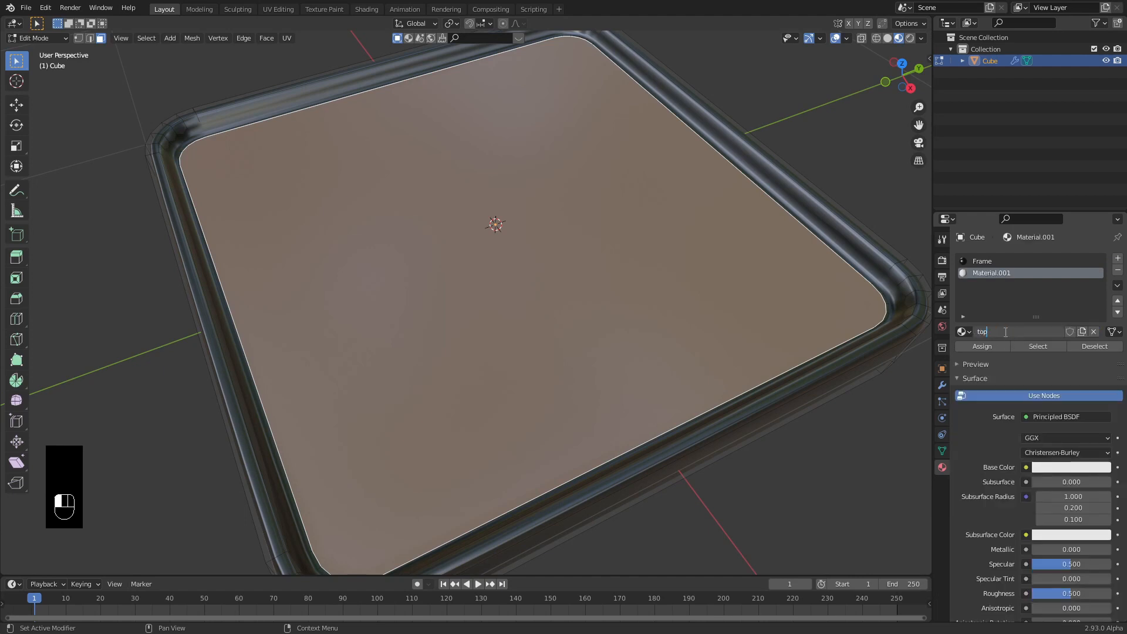
{"action": "type", "text": " side"}
{"action": "key", "text": "Return"}
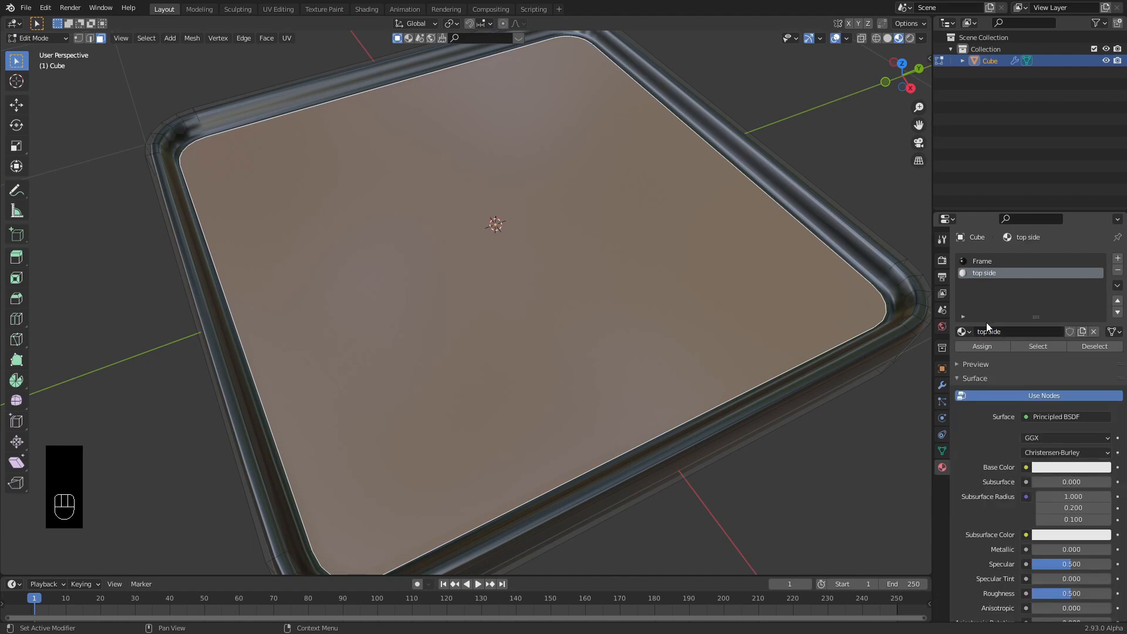
{"action": "left_click", "coordinate": [981, 350]}
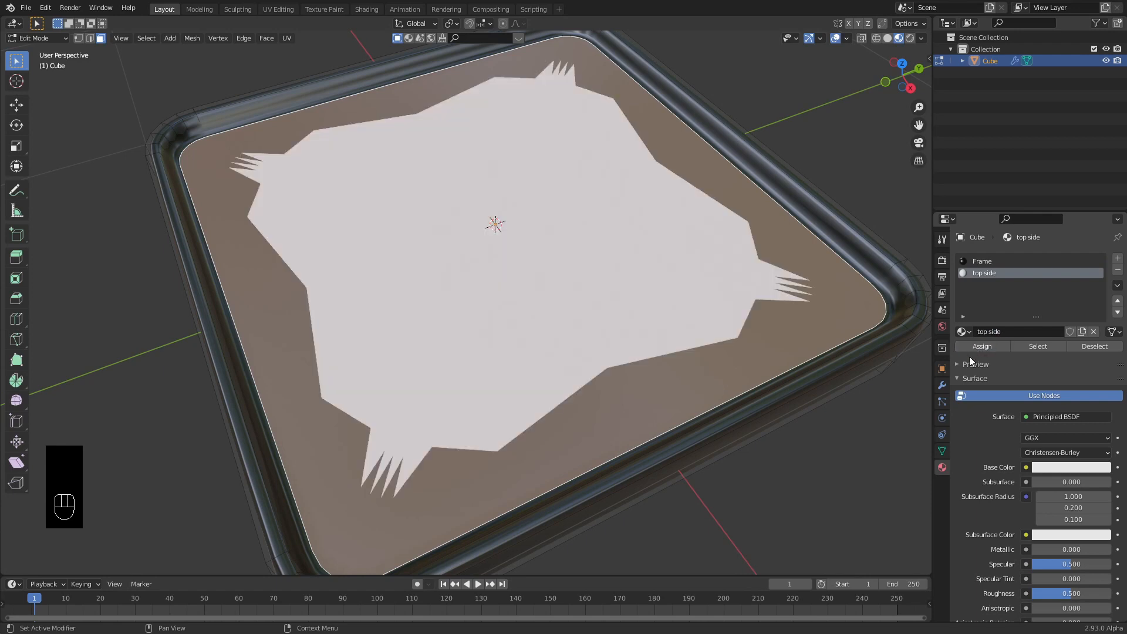
Make the top side material black with roughness about 0.875.
{"action": "scroll", "coordinate": [965, 387], "scroll_direction": "down", "scroll_amount": 5}
{"action": "left_click", "coordinate": [1057, 350]}
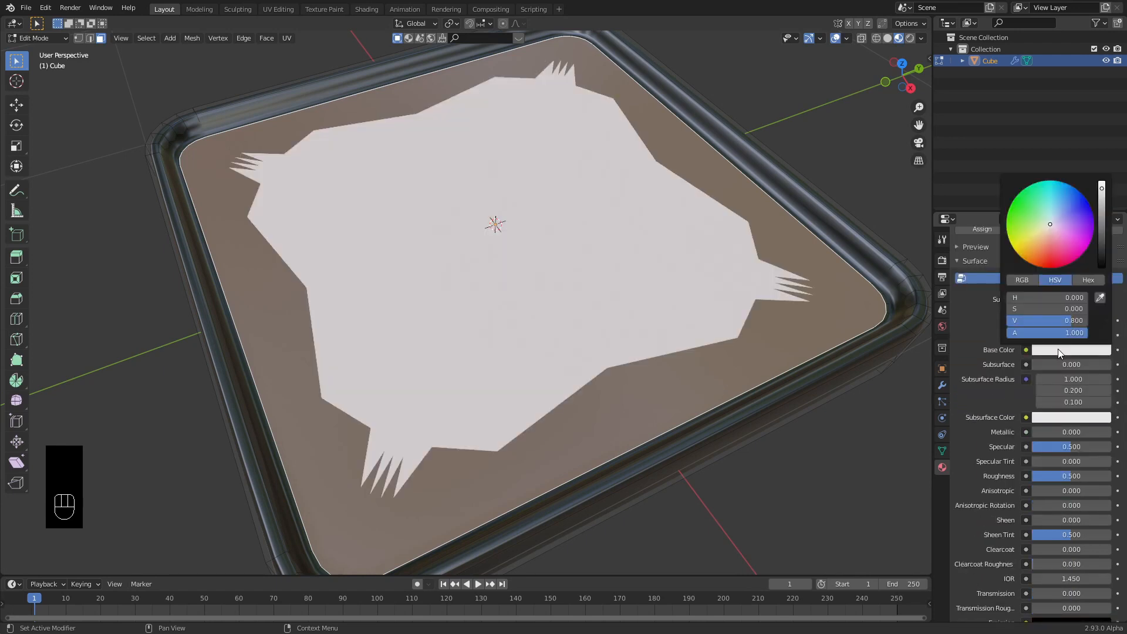
{"action": "left_click_drag", "start_coordinate": [1102, 191], "coordinate": [1099, 281]}
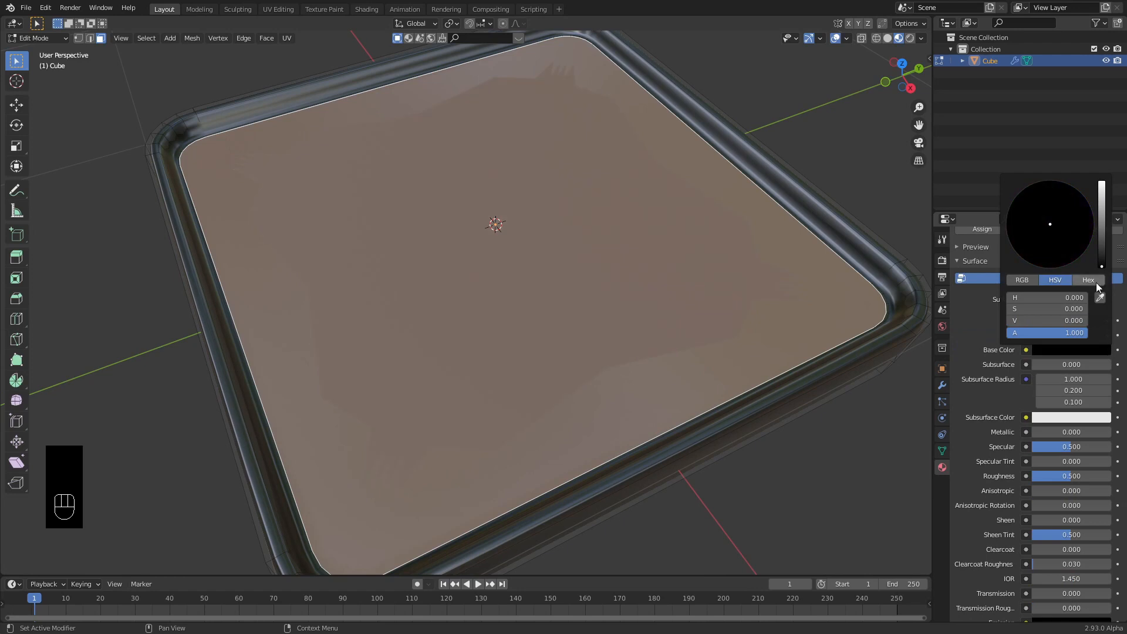
{"action": "left_click_drag", "start_coordinate": [1064, 479], "coordinate": [1098, 479]}
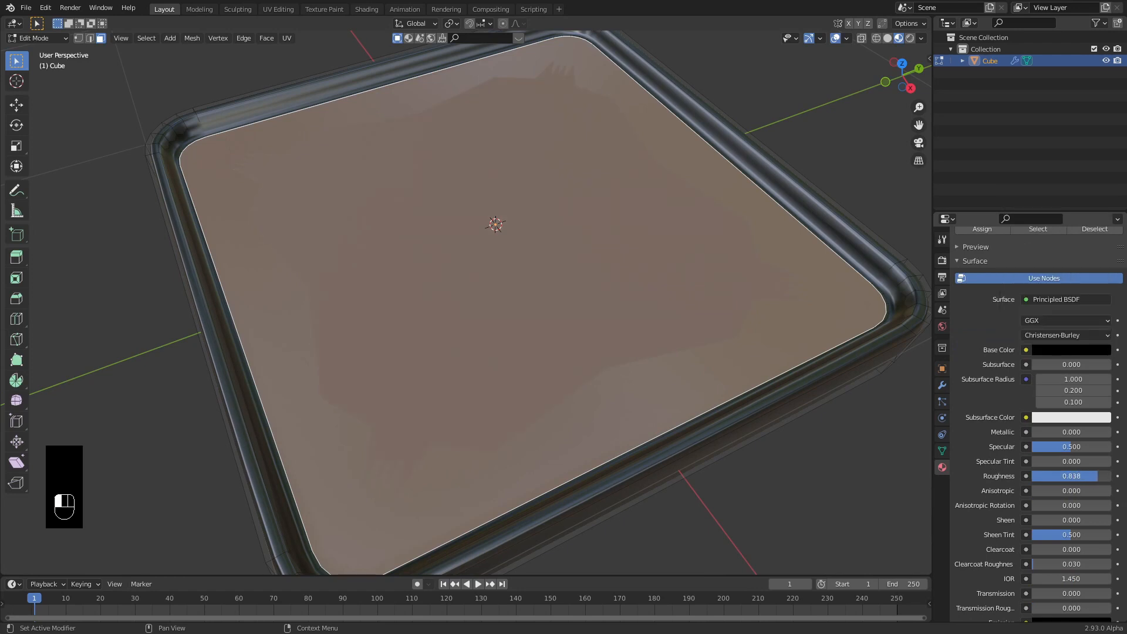
{"action": "left_click", "coordinate": [982, 404]}
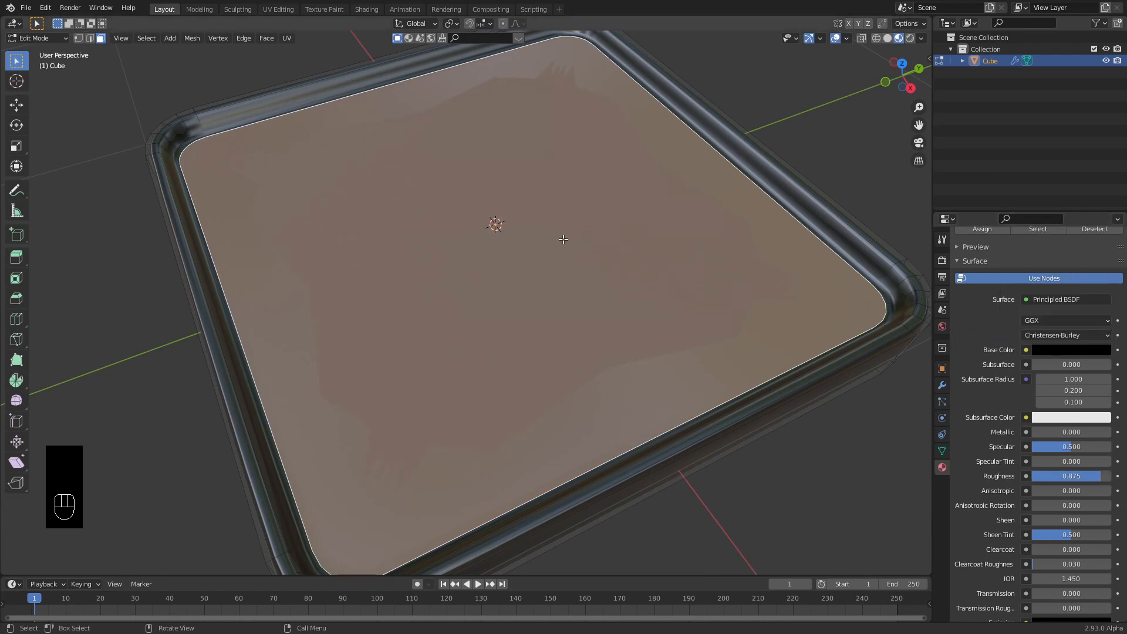
Select the tray's underside face and add a third slot with a new material.
{"action": "middle_click_drag", "start_coordinate": [576, 329], "coordinate": [513, 206]}
{"action": "left_click", "coordinate": [519, 206]}
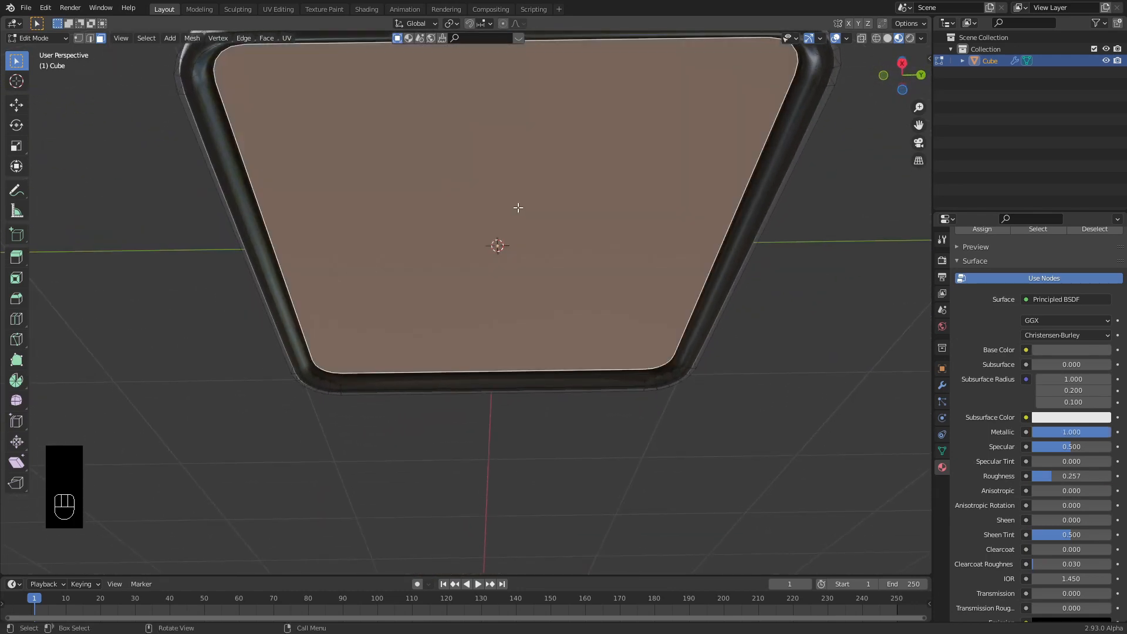
{"action": "scroll", "coordinate": [995, 282], "scroll_direction": "up", "scroll_amount": 5}
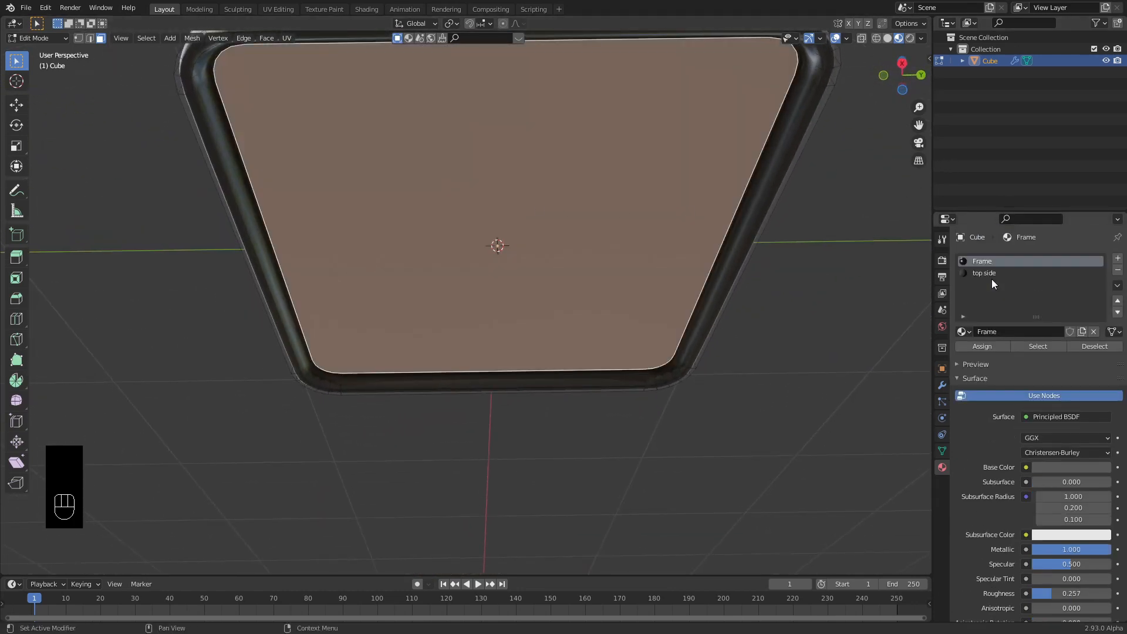
{"action": "left_click", "coordinate": [1118, 258]}
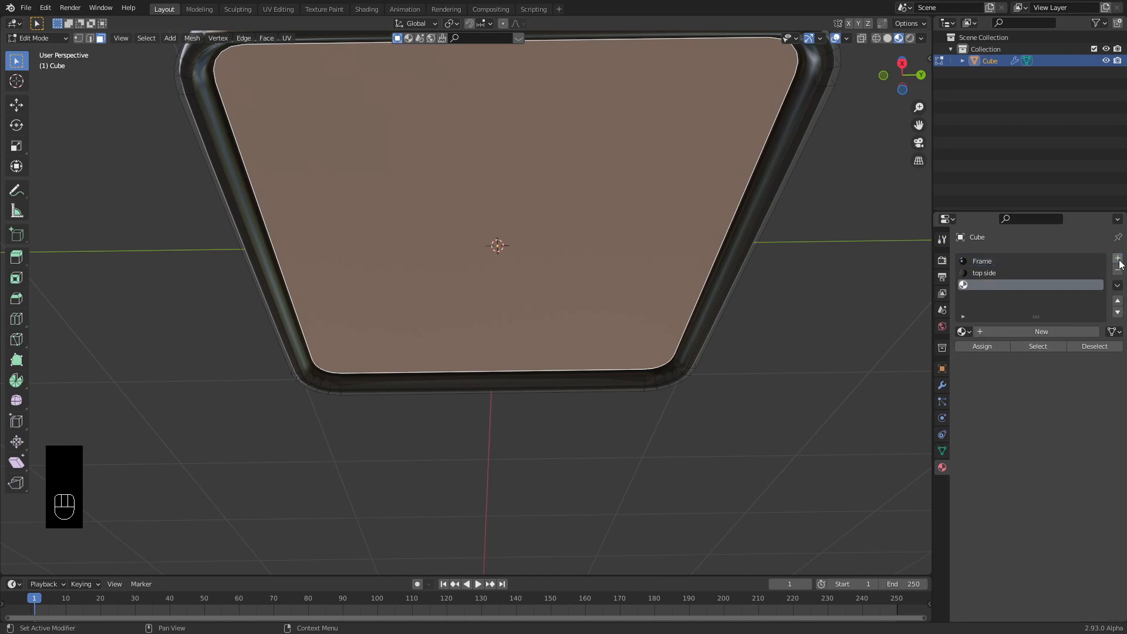
{"action": "left_click", "coordinate": [1022, 332]}
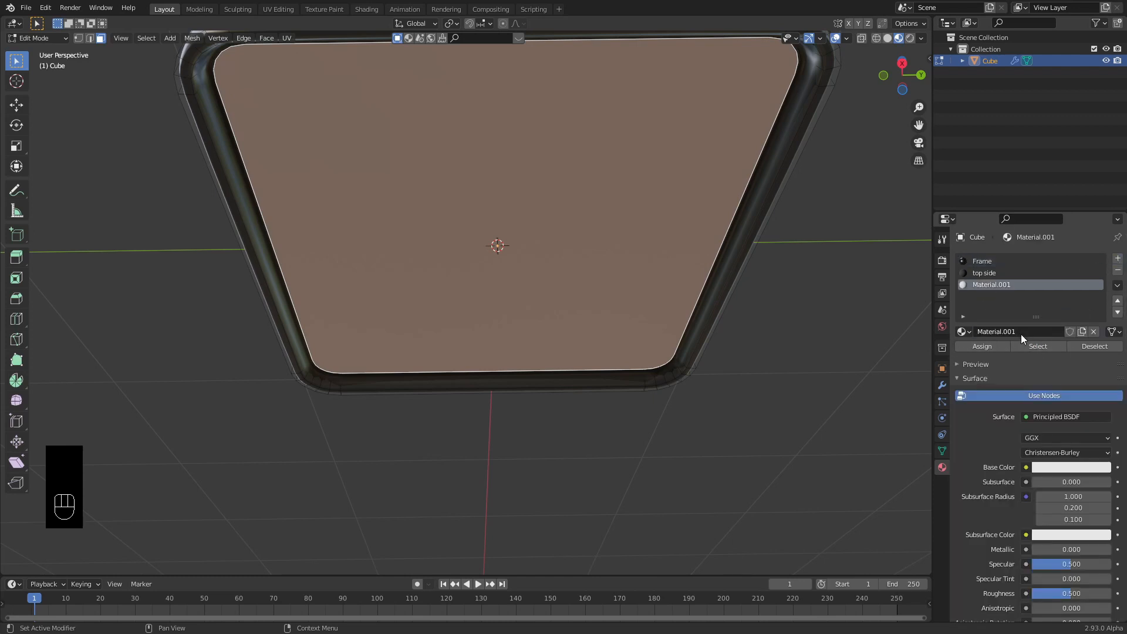
{"action": "left_click", "coordinate": [1023, 333]}
Rename the new material to 'bottom side'.
{"action": "type", "text": "bot"}
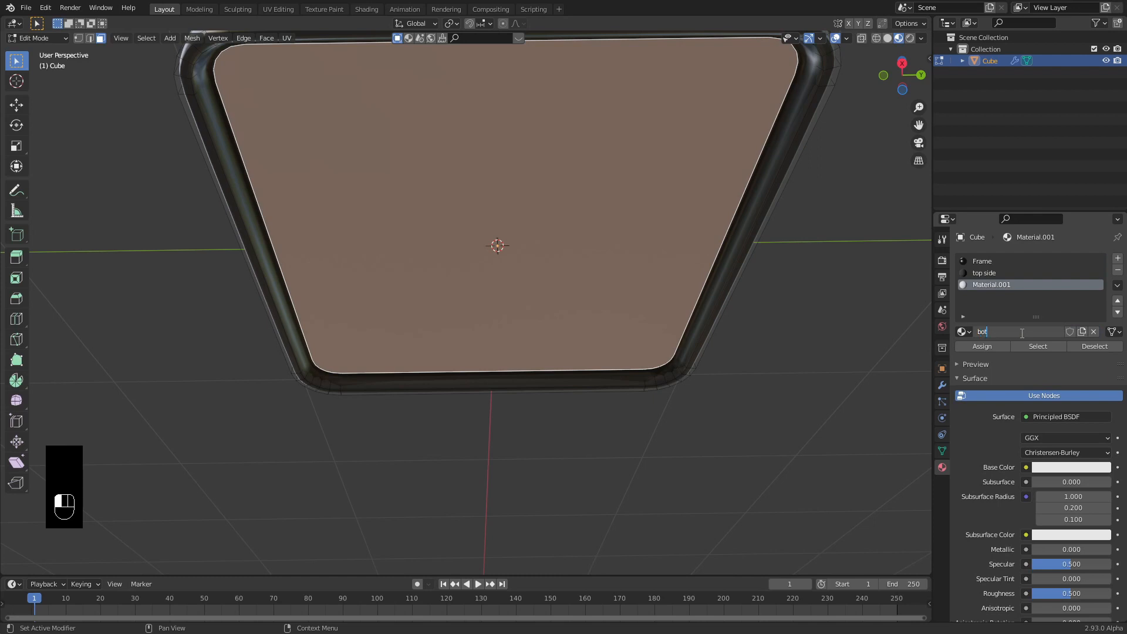
{"action": "type", "text": "tom side"}
{"action": "key", "text": "Return"}
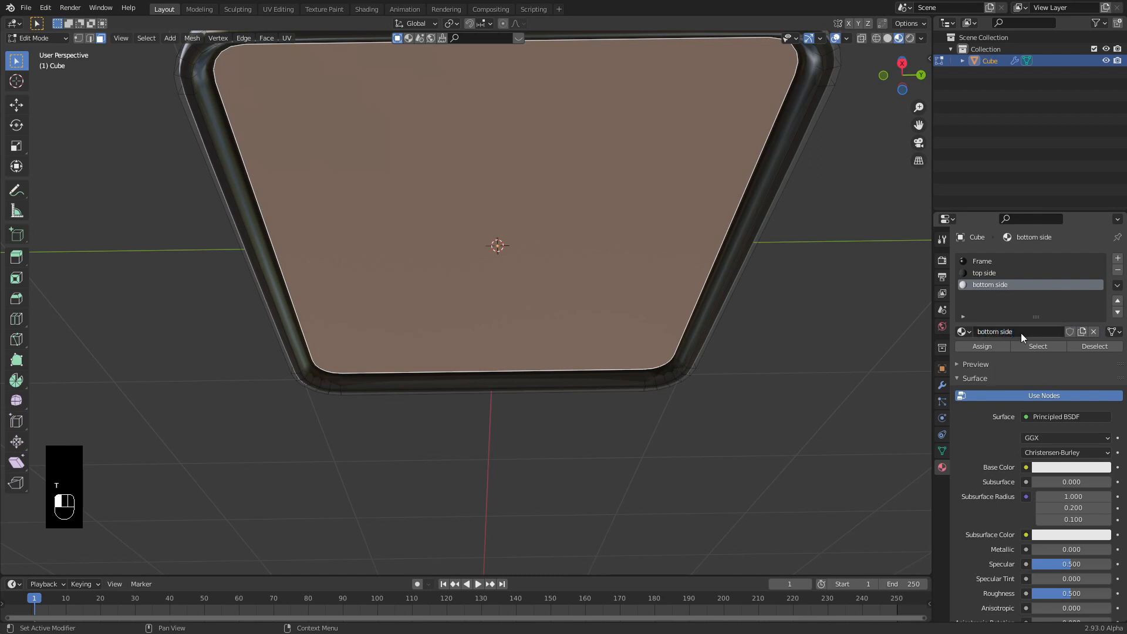
{"action": "scroll", "coordinate": [1028, 393], "scroll_direction": "down", "scroll_amount": 4}
Make bottom side white with roughness 0.926 and assign it to the underside face.
{"action": "left_click", "coordinate": [1059, 373]}
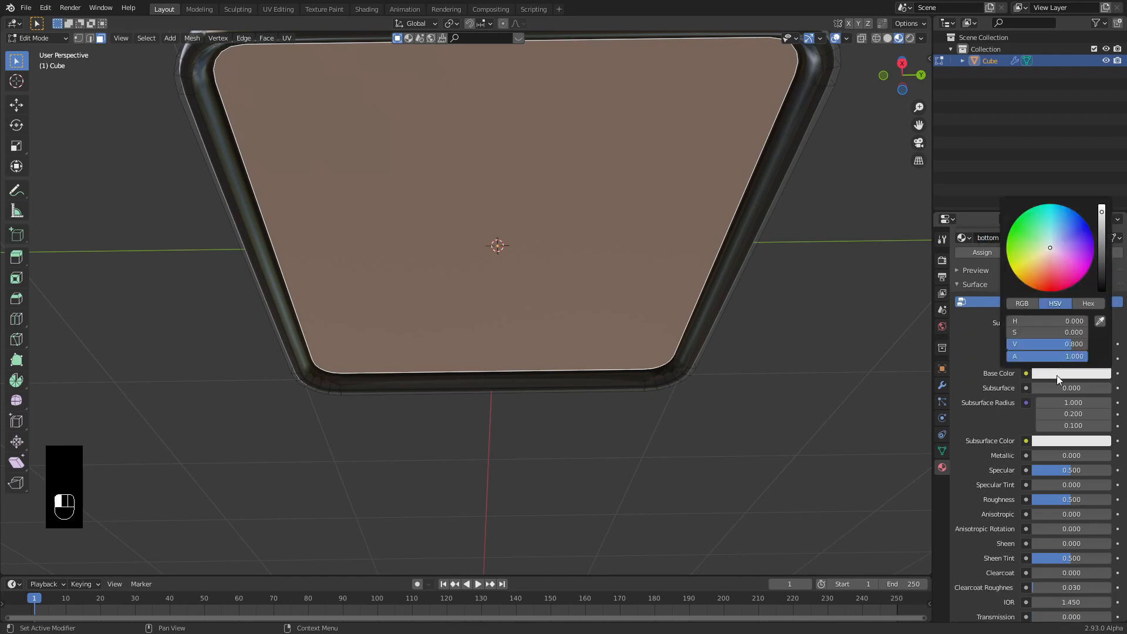
{"action": "left_click", "coordinate": [1103, 213]}
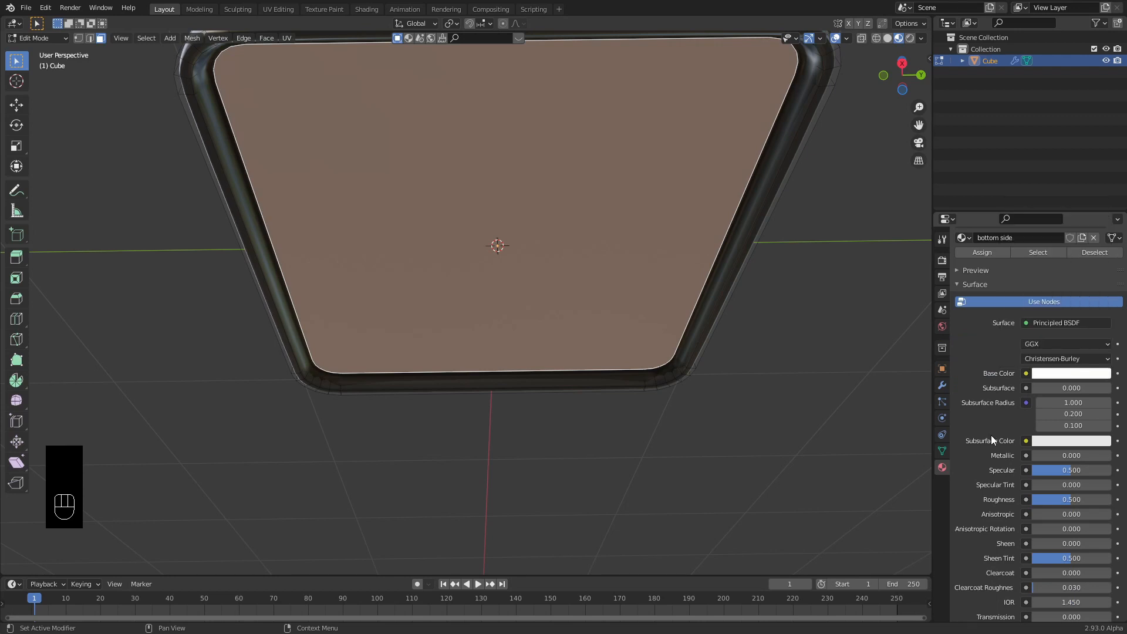
{"action": "left_click_drag", "start_coordinate": [1073, 501], "coordinate": [1106, 501]}
{"action": "left_click", "coordinate": [982, 253]}
{"action": "mouse_move", "coordinate": [534, 244]}
{"action": "middle_mouse_down"}
{"action": "mouse_move", "coordinate": [525, 267]}
{"action": "mouse_move", "coordinate": [509, 263]}
{"action": "mouse_move", "coordinate": [468, 320]}
{"action": "mouse_move", "coordinate": [441, 331]}
{"action": "mouse_move", "coordinate": [503, 269]}
{"action": "mouse_move", "coordinate": [495, 294]}
{"action": "mouse_move", "coordinate": [521, 287]}
{"action": "mouse_move", "coordinate": [523, 327]}
{"action": "mouse_move", "coordinate": [531, 299]}
{"action": "mouse_move", "coordinate": [493, 312]}
{"action": "mouse_move", "coordinate": [548, 249]}
{"action": "mouse_move", "coordinate": [515, 298]}
{"action": "mouse_move", "coordinate": [572, 305]}
{"action": "middle_mouse_up"}
{"action": "middle_click_drag", "start_coordinate": [585, 355], "coordinate": [604, 340]}
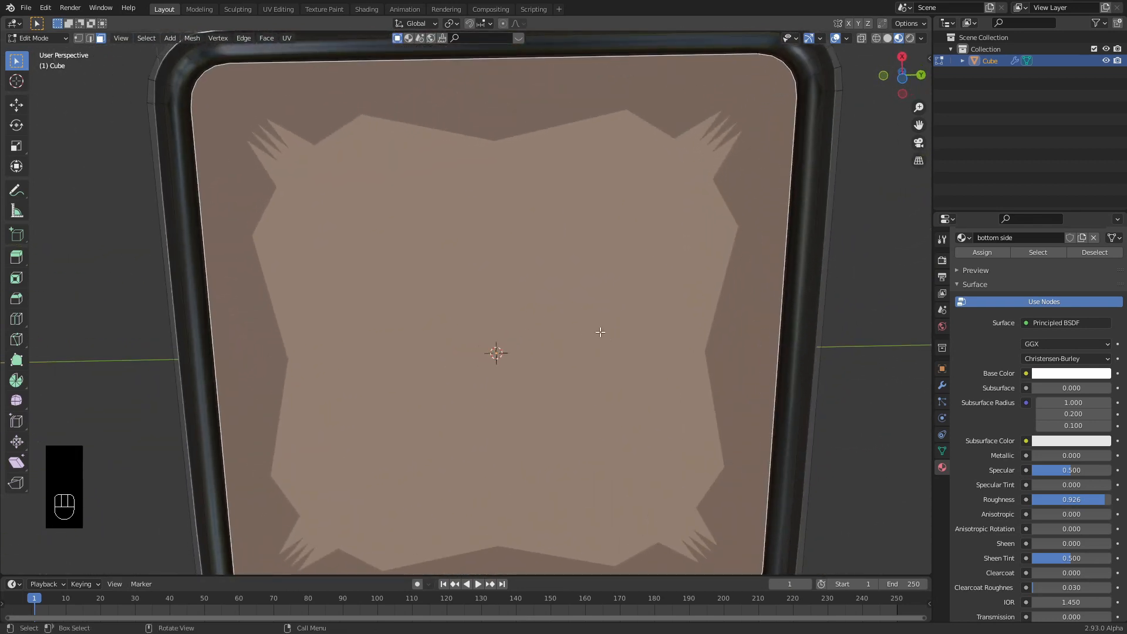
Inset the tray's underside face.
{"action": "key", "text": "i"}
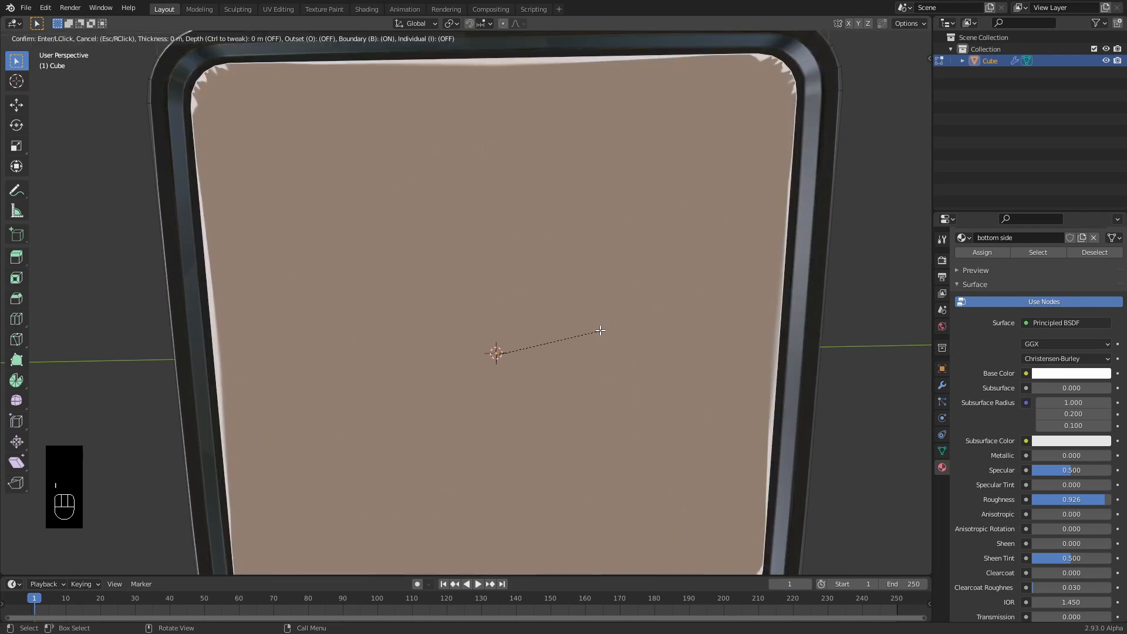
{"action": "left_click", "coordinate": [597, 329]}
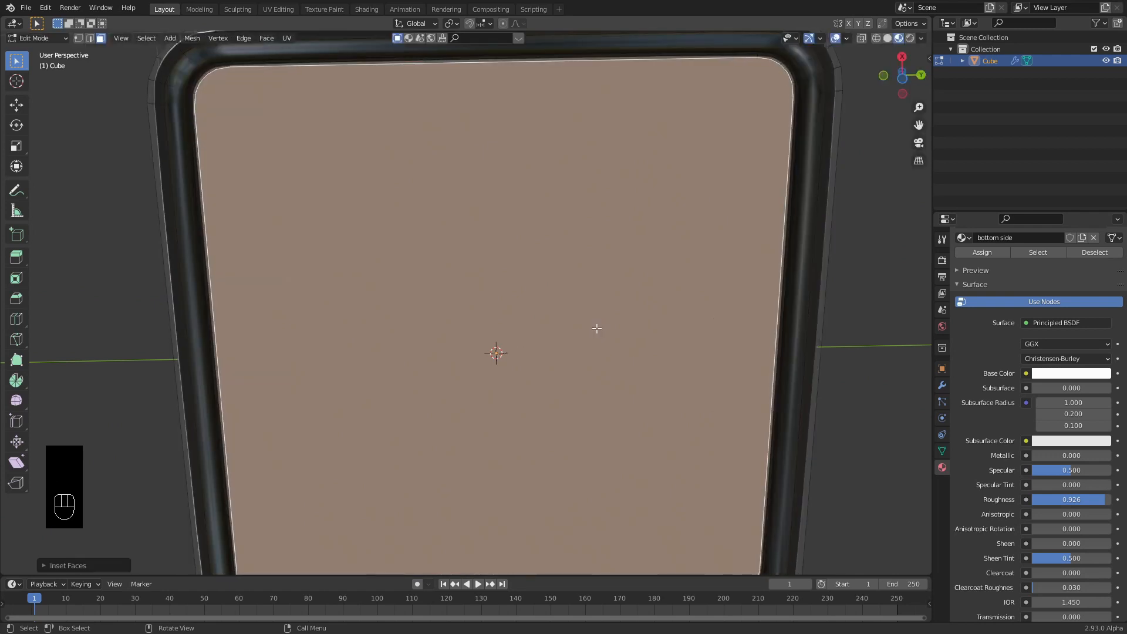
{"action": "middle_click_drag", "start_coordinate": [660, 235], "coordinate": [634, 400]}
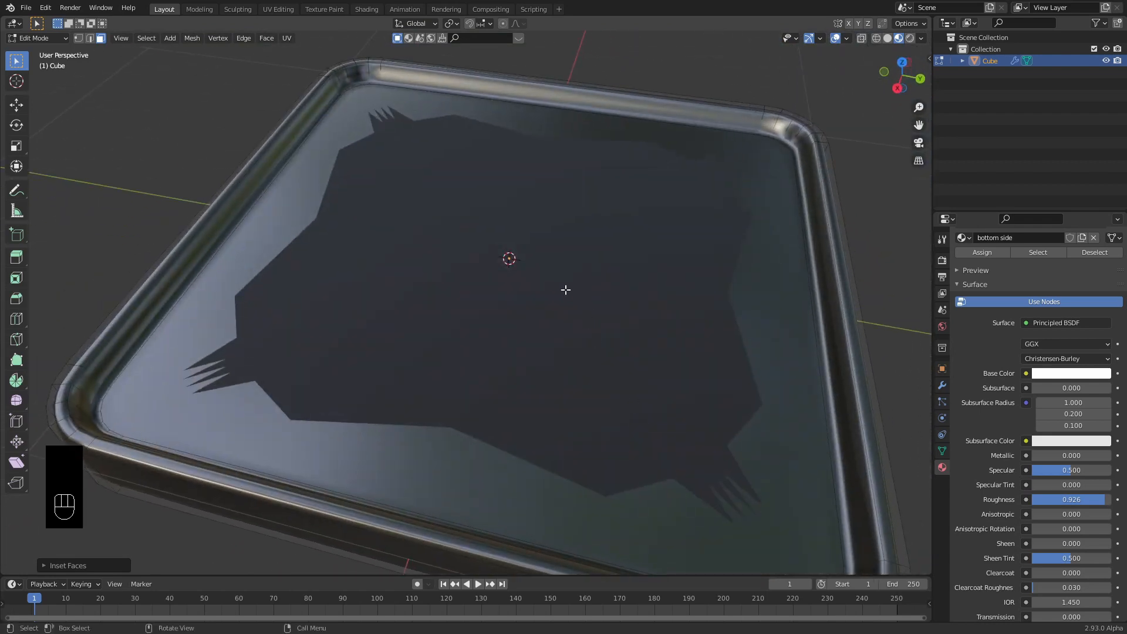
Inset the tray's inner top face and return to Object Mode.
{"action": "left_click", "coordinate": [565, 290]}
{"action": "key", "text": "i"}
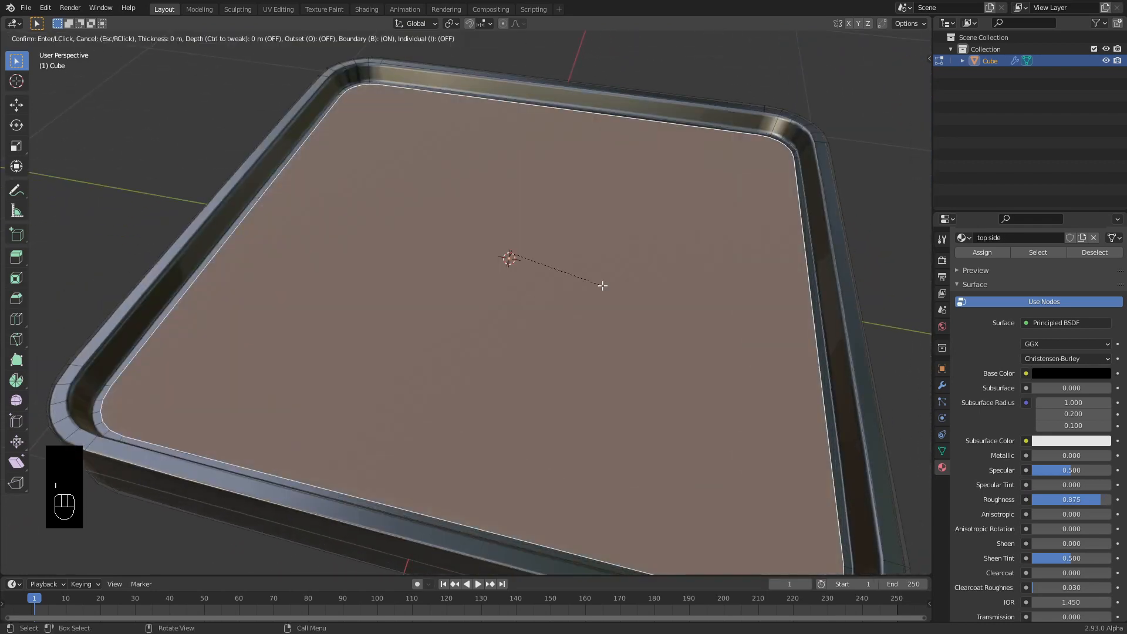
{"action": "left_click", "coordinate": [599, 288]}
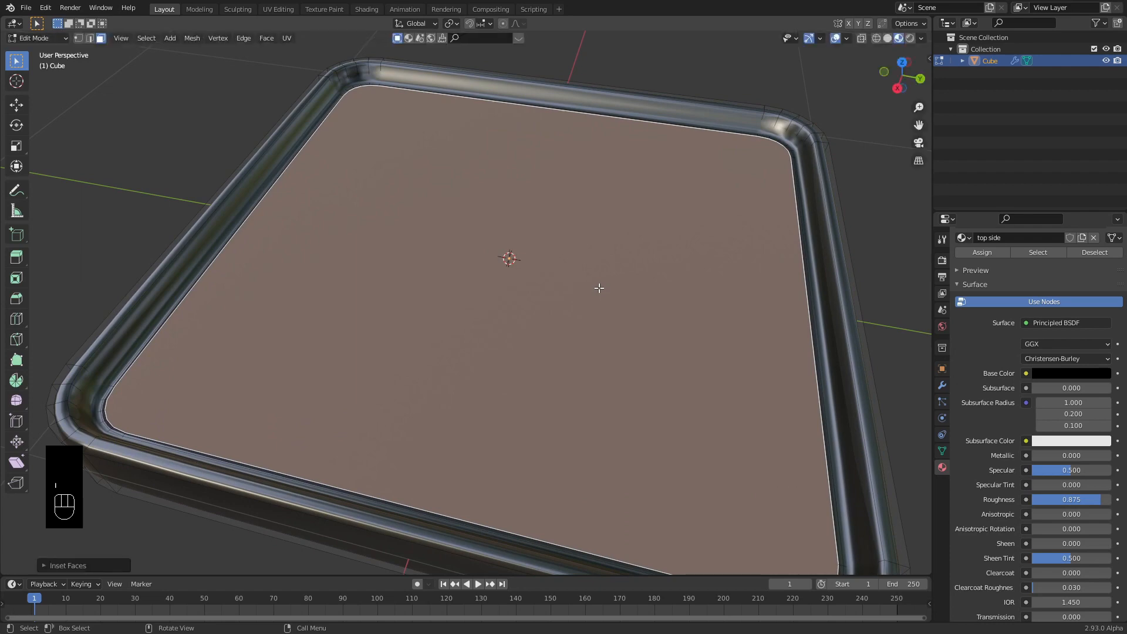
{"action": "key", "text": "Tab"}
{"action": "middle_click_drag", "start_coordinate": [558, 285], "coordinate": [534, 270]}
{"action": "scroll", "coordinate": [534, 270], "scroll_direction": "down", "scroll_amount": 12}
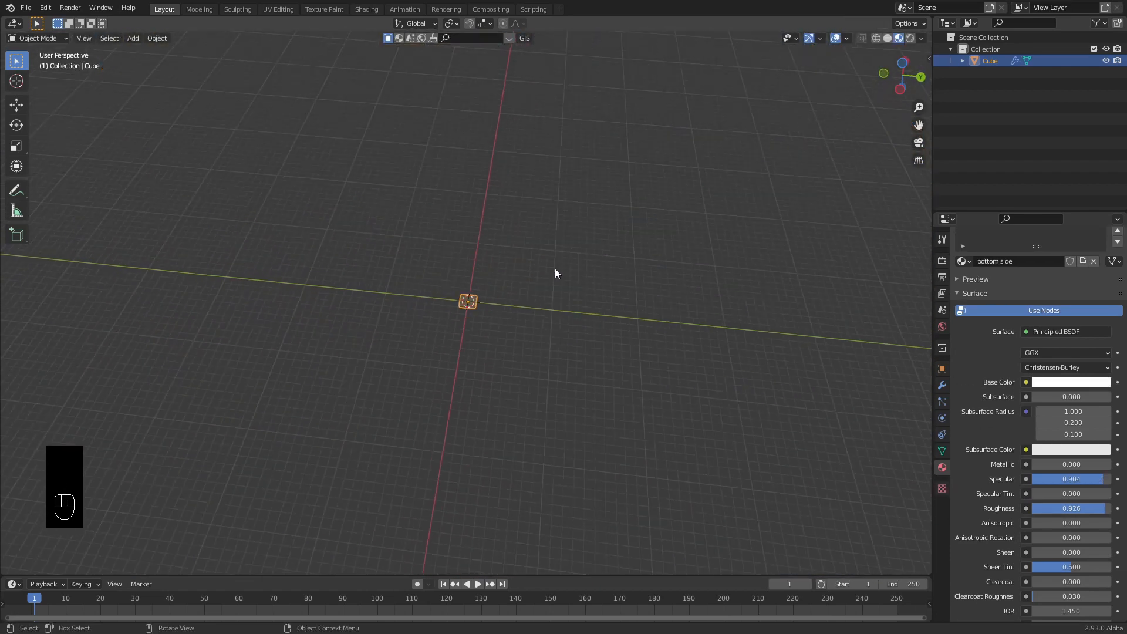
Move the tray away from the origin along the X axis.
{"action": "left_click", "coordinate": [544, 278]}
{"action": "left_click", "coordinate": [470, 305]}
{"action": "key", "text": "g"}
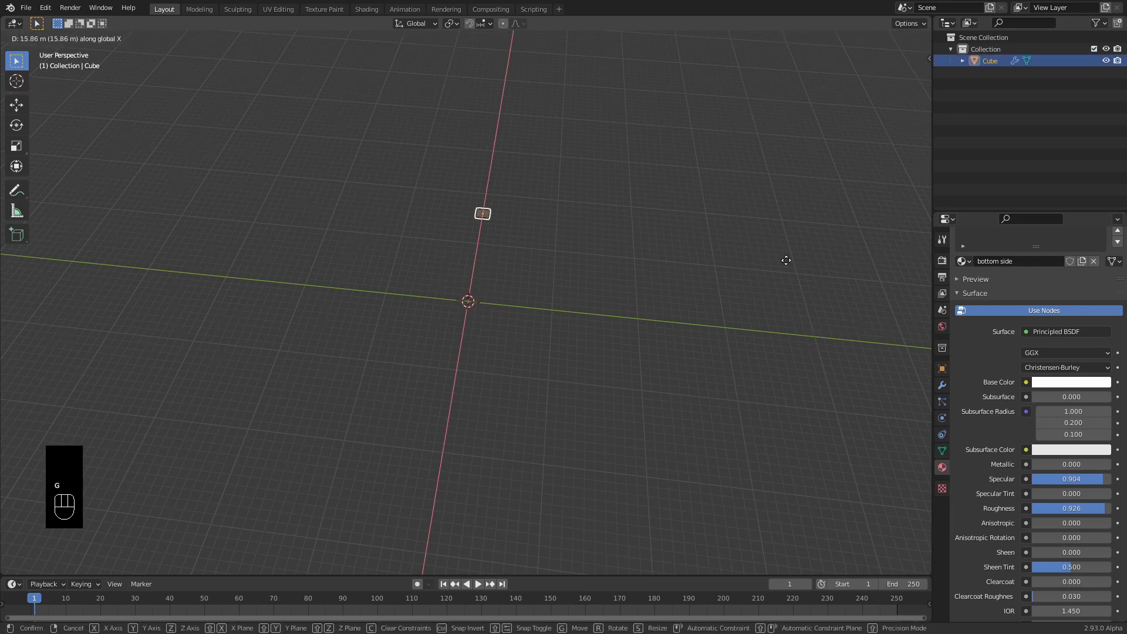
{"action": "left_click", "coordinate": [634, 68]}
Add a Grid mesh at the world origin and expand its settings panel.
{"action": "left_click", "coordinate": [479, 307]}
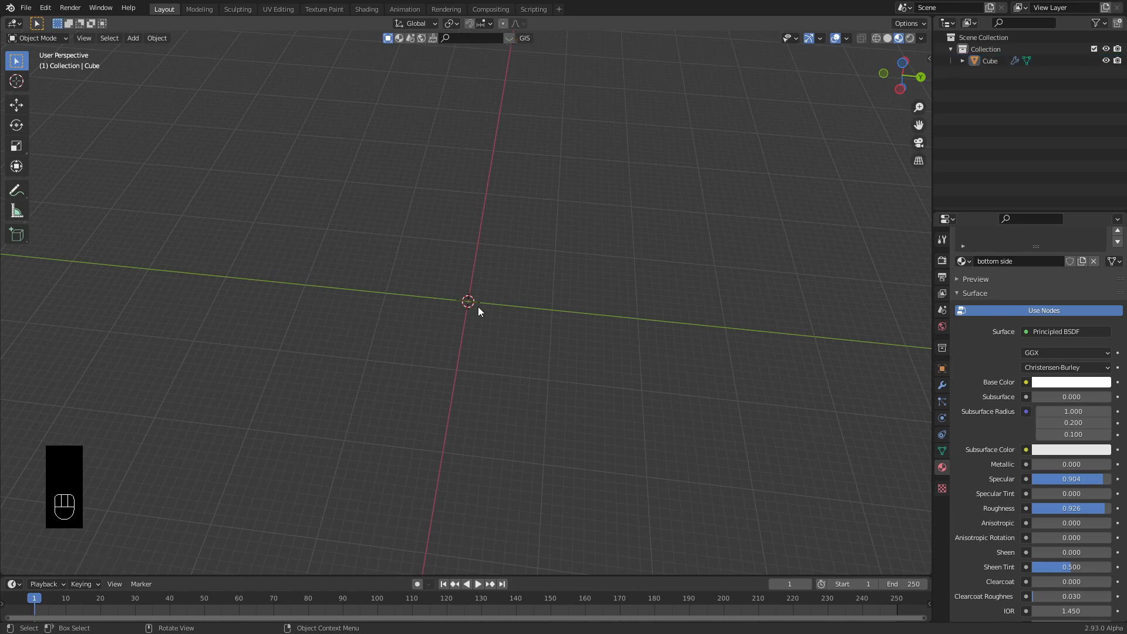
{"action": "key", "text": "shift+a"}
{"action": "mouse_move", "coordinate": [484, 301]}
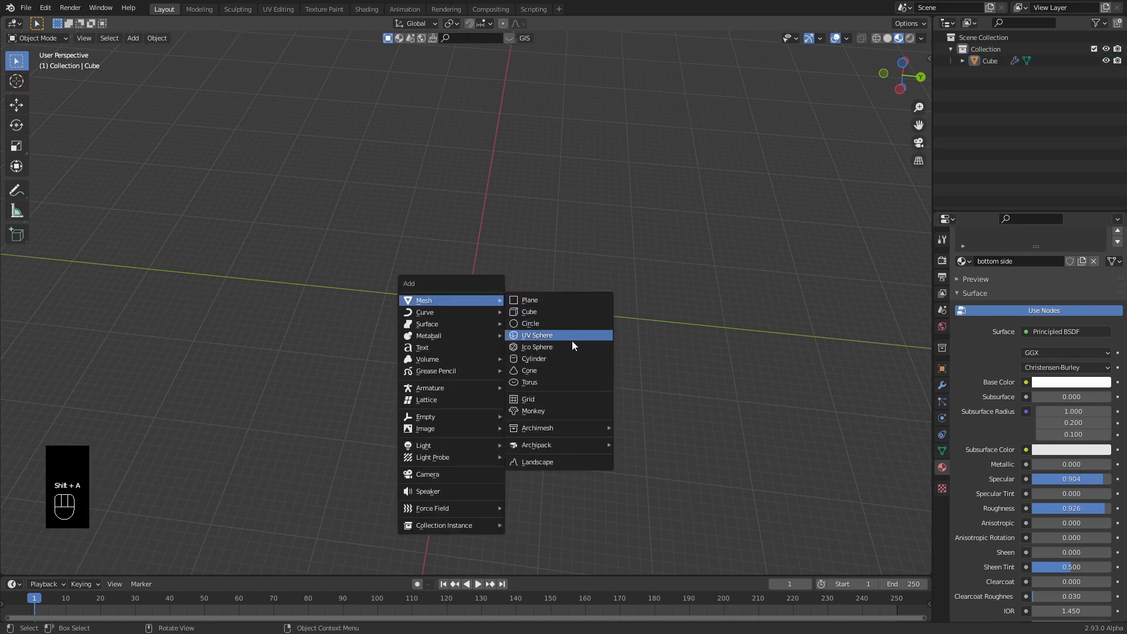
{"action": "left_click", "coordinate": [550, 400]}
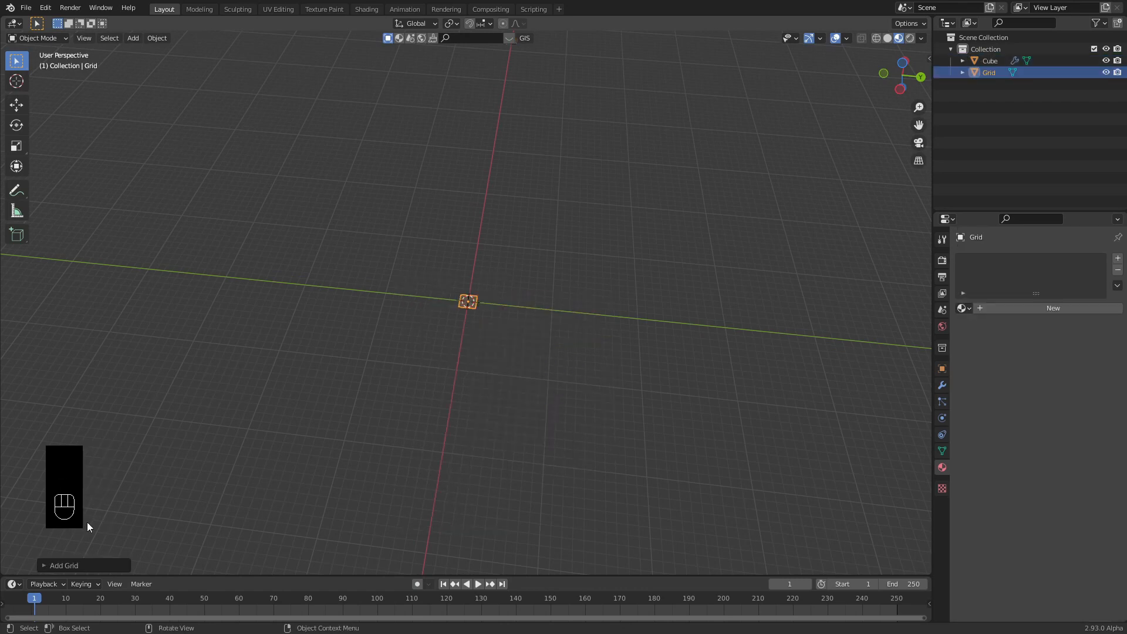
{"action": "left_click", "coordinate": [73, 566]}
Set the grid to 100 X and 100 Y subdivisions with a size of 100 m.
{"action": "left_click", "coordinate": [153, 437]}
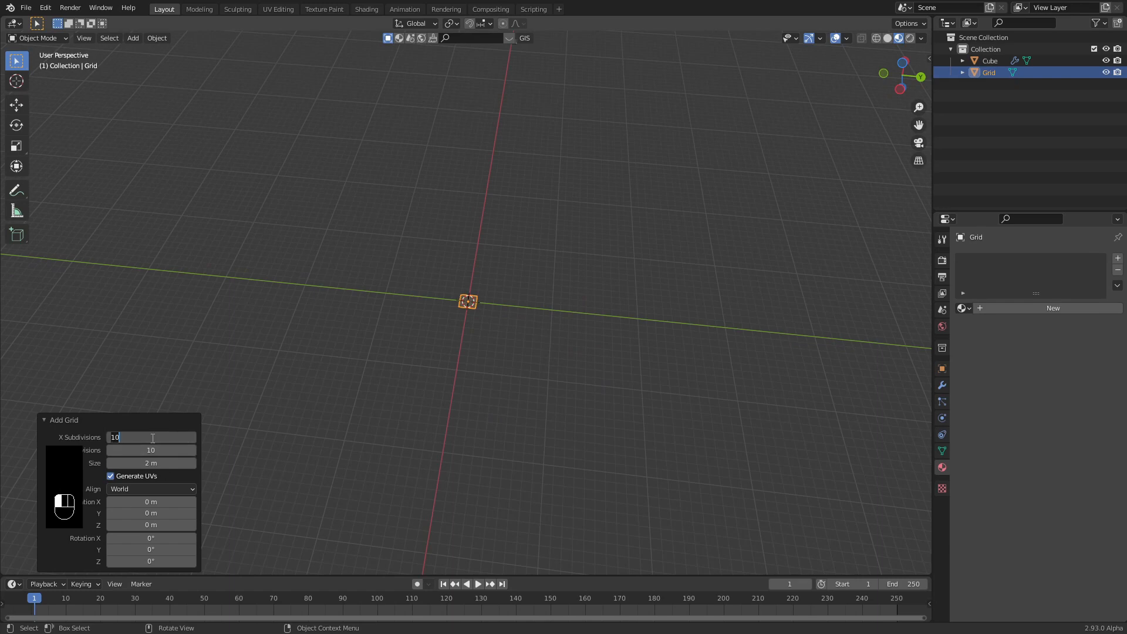
{"action": "type", "text": "0"}
{"action": "key", "text": "Tab"}
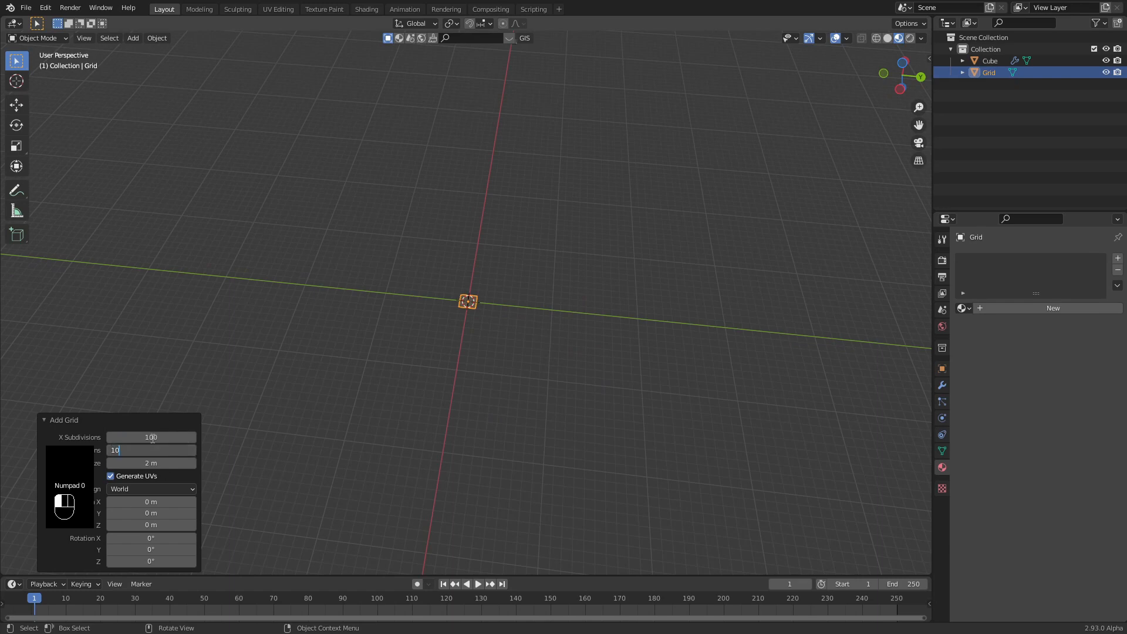
{"action": "type", "text": "0"}
{"action": "key", "text": "Tab"}
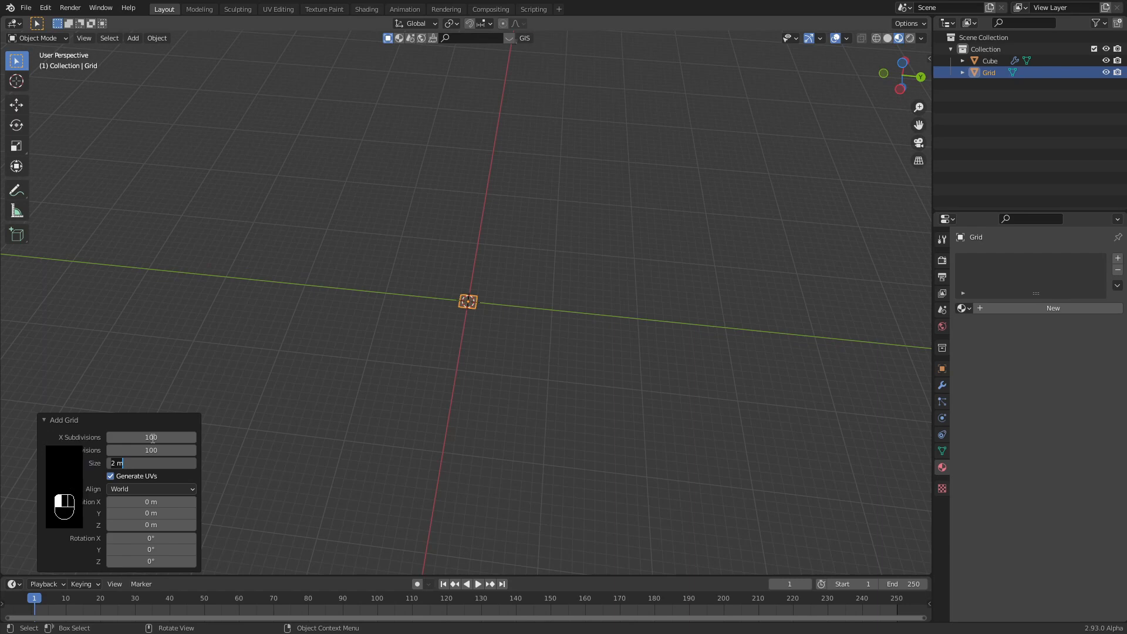
{"action": "type", "text": "100"}
{"action": "key", "text": "Return"}
{"action": "scroll", "coordinate": [425, 247], "scroll_direction": "down", "scroll_amount": 4}
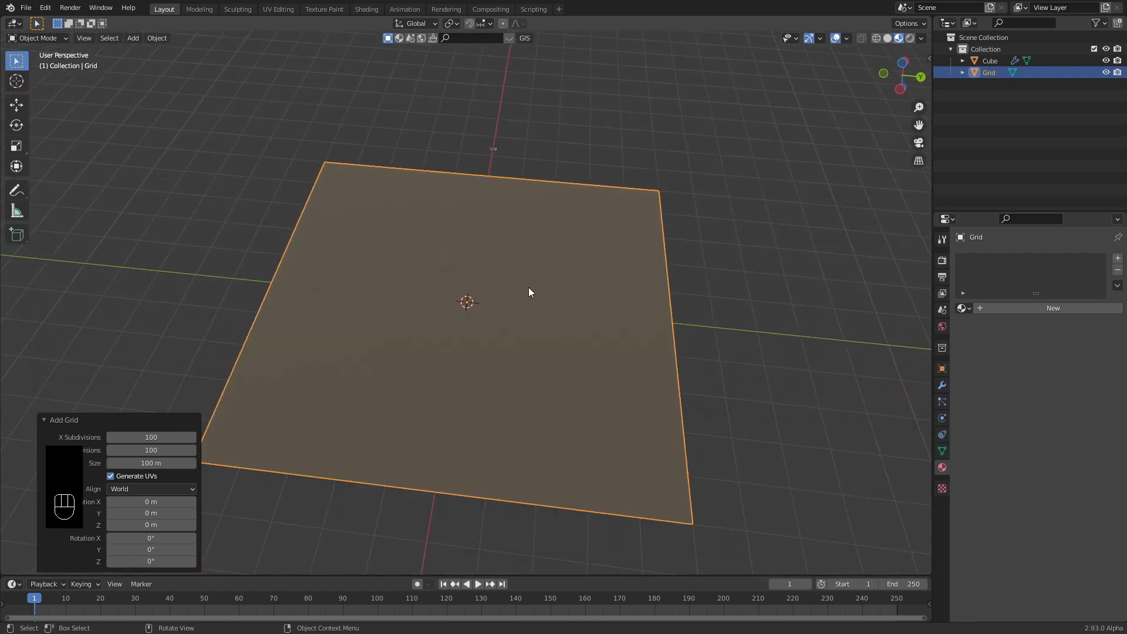
Switch to wireframe shading and split the 3D view into two stacked areas.
{"action": "left_click", "coordinate": [876, 39]}
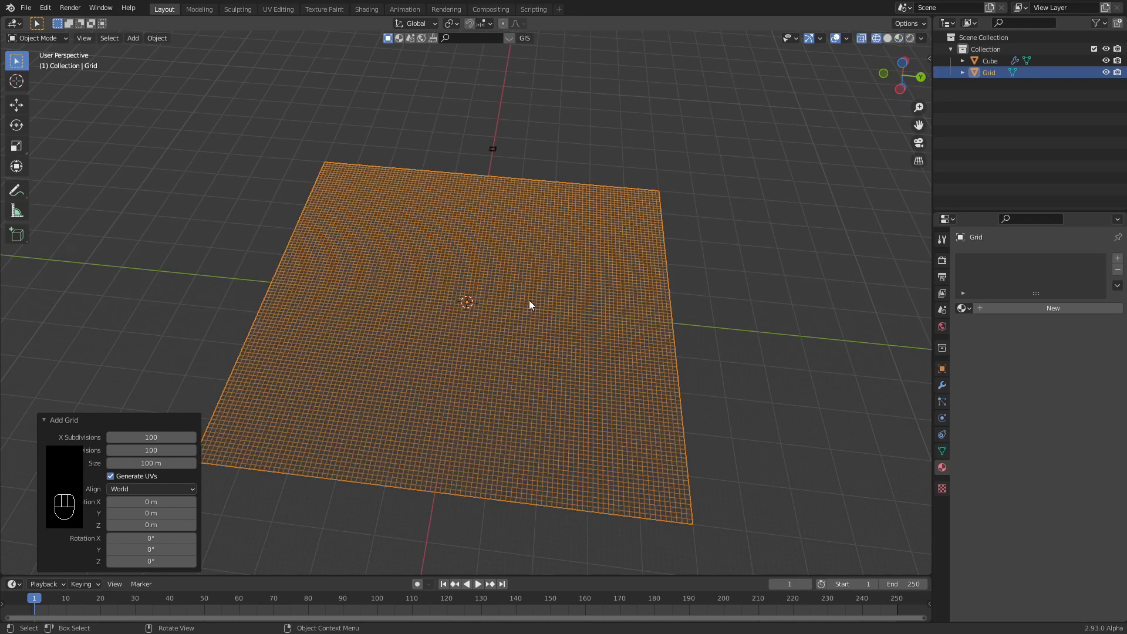
{"action": "mouse_move", "coordinate": [531, 305]}
{"action": "middle_mouse_down"}
{"action": "mouse_move", "coordinate": [463, 309]}
{"action": "mouse_move", "coordinate": [430, 359]}
{"action": "mouse_move", "coordinate": [566, 378]}
{"action": "mouse_move", "coordinate": [529, 363]}
{"action": "middle_mouse_up"}
{"action": "scroll", "coordinate": [492, 374], "scroll_direction": "up", "scroll_amount": 3}
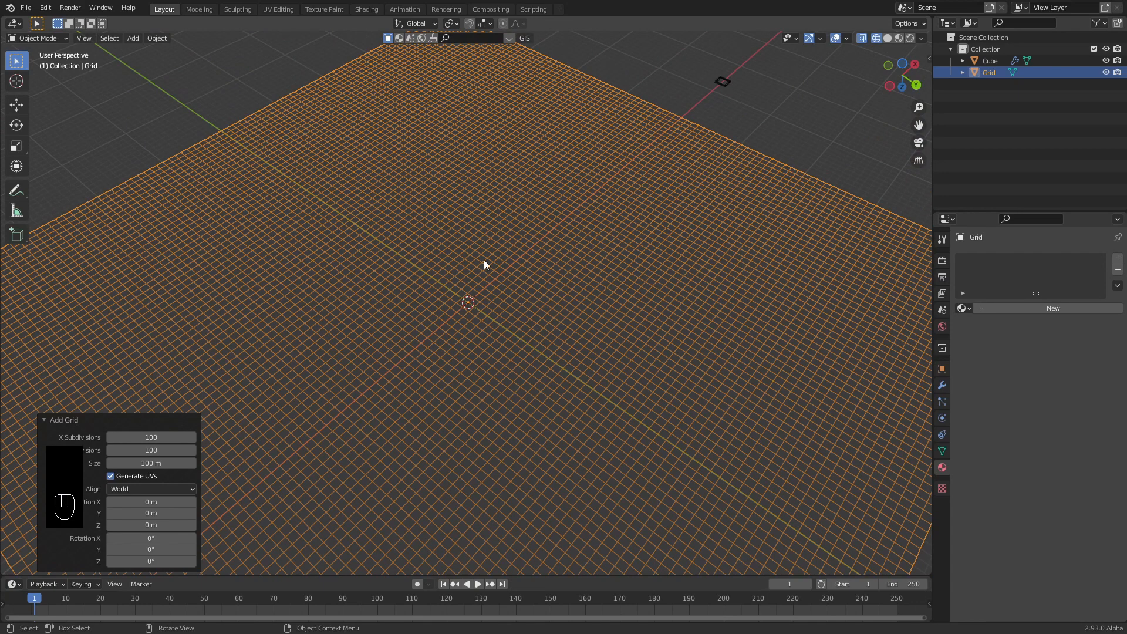
{"action": "scroll", "coordinate": [485, 264], "scroll_direction": "down", "scroll_amount": 8}
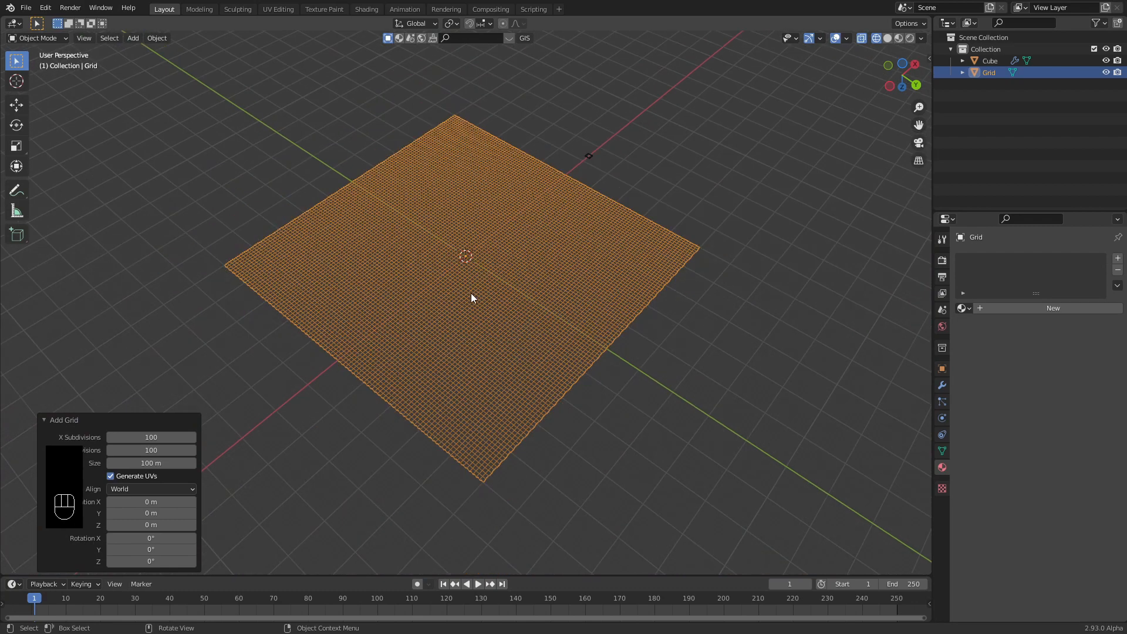
{"action": "middle_click_drag", "start_coordinate": [471, 294], "coordinate": [491, 284]}
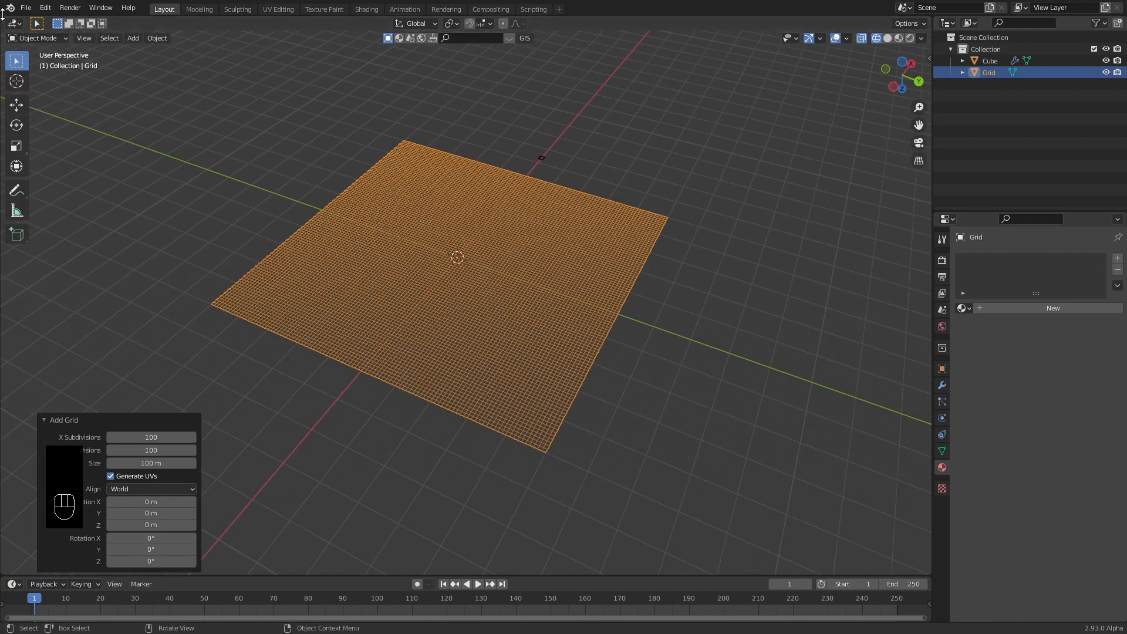
{"action": "left_click_drag", "start_coordinate": [1, 16], "coordinate": [41, 320]}
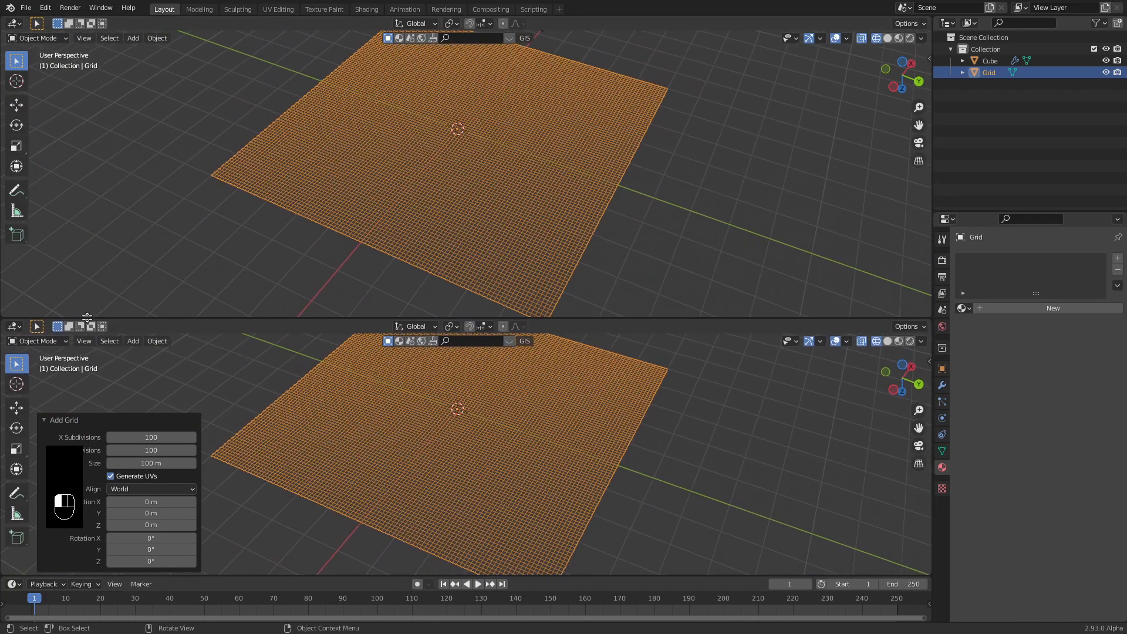
Turn the lower area into a Geometry Node Editor with the sidebar hidden.
{"action": "left_click", "coordinate": [14, 324]}
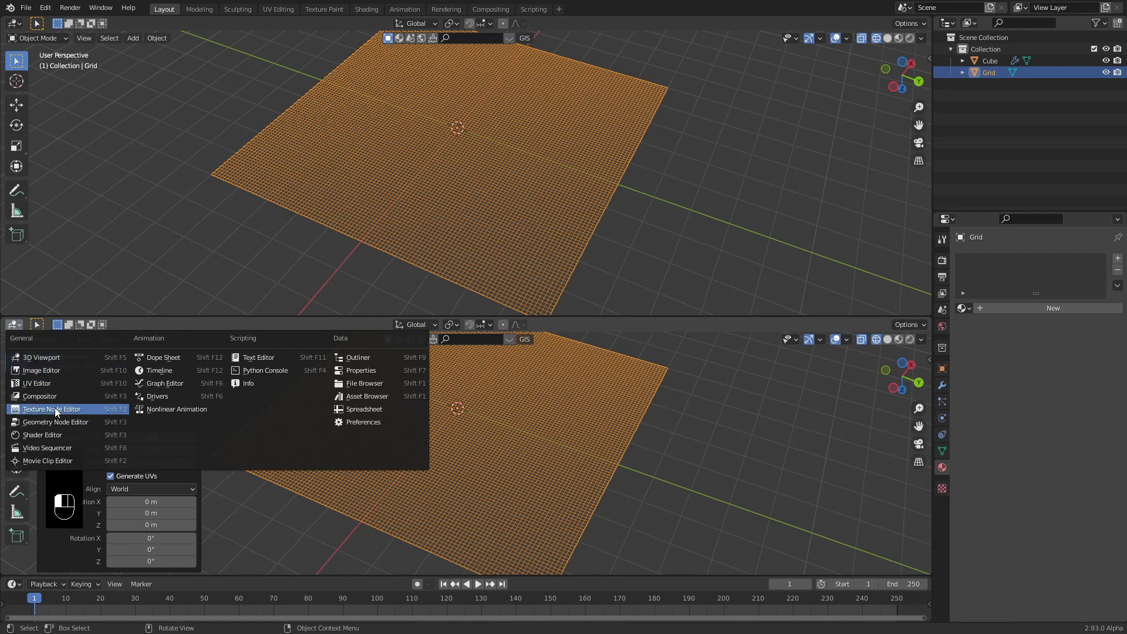
{"action": "left_click", "coordinate": [71, 425]}
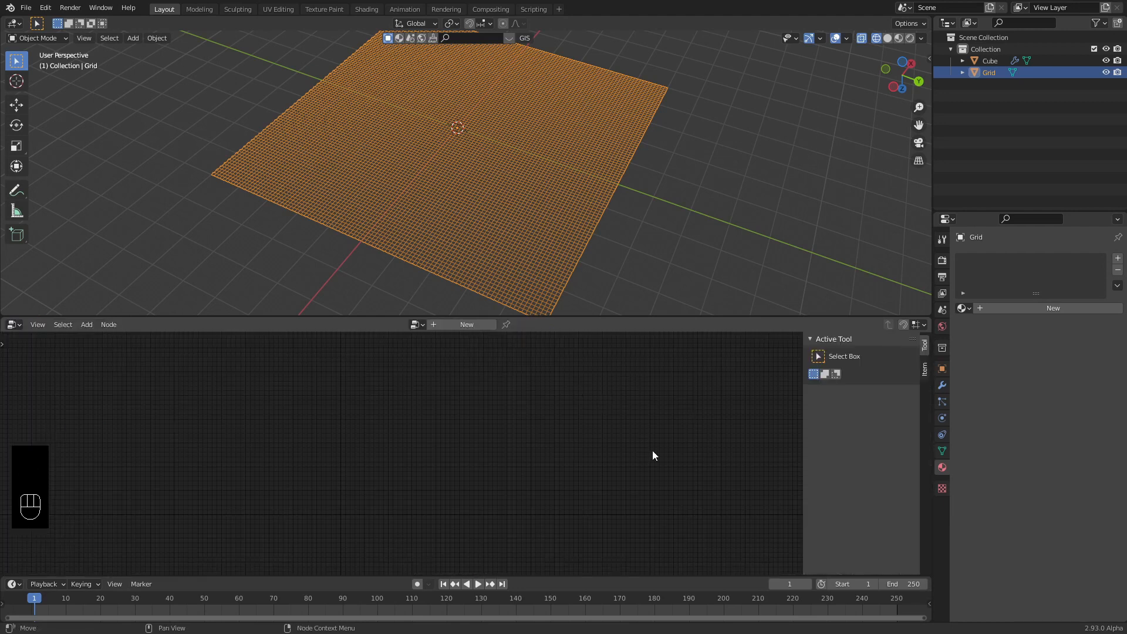
{"action": "key", "text": "n"}
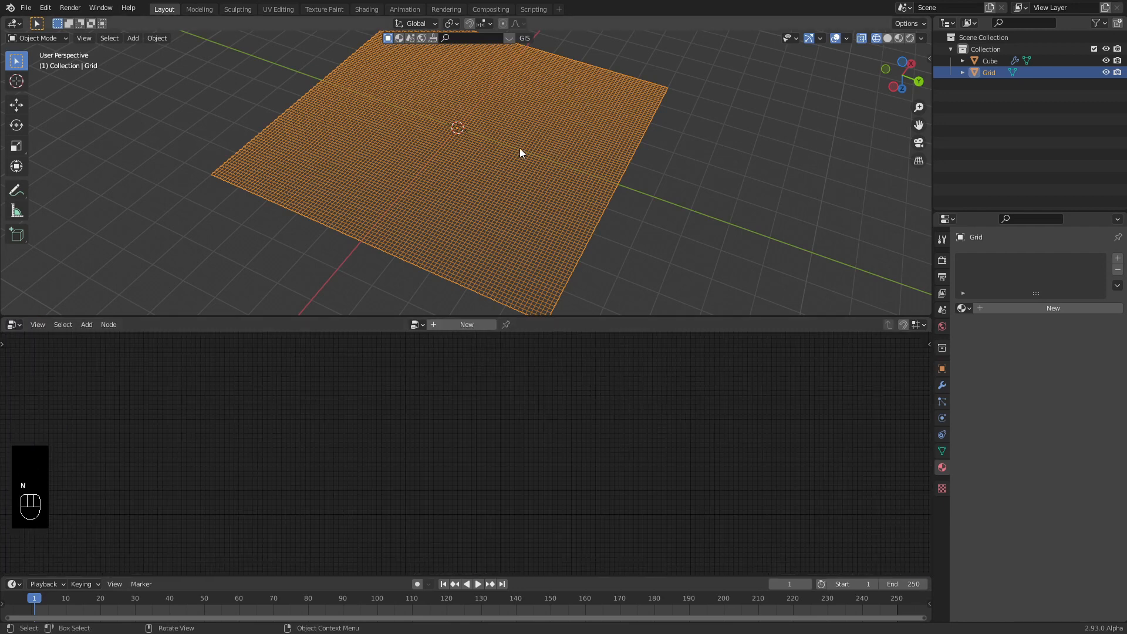
Create a node tree named Flicker and spread the Group Input and Group Output nodes apart.
{"action": "left_click", "coordinate": [460, 325]}
{"action": "left_click", "coordinate": [452, 324]}
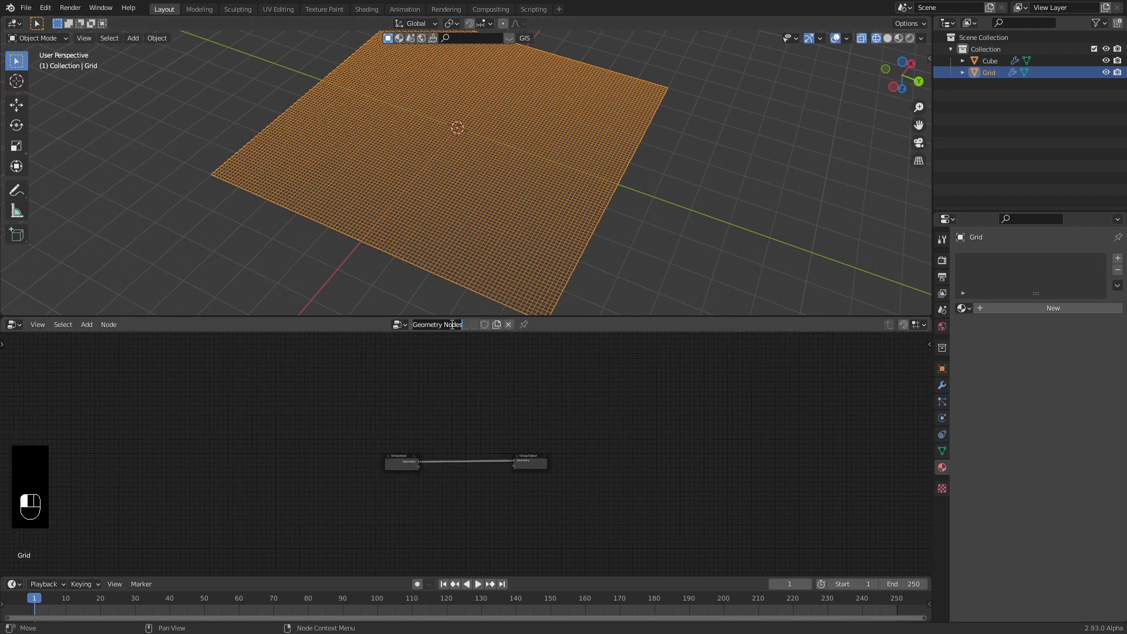
{"action": "type", "text": "Flicker"}
{"action": "key", "text": "Return"}
{"action": "scroll", "coordinate": [446, 431], "scroll_direction": "up", "scroll_amount": 4}
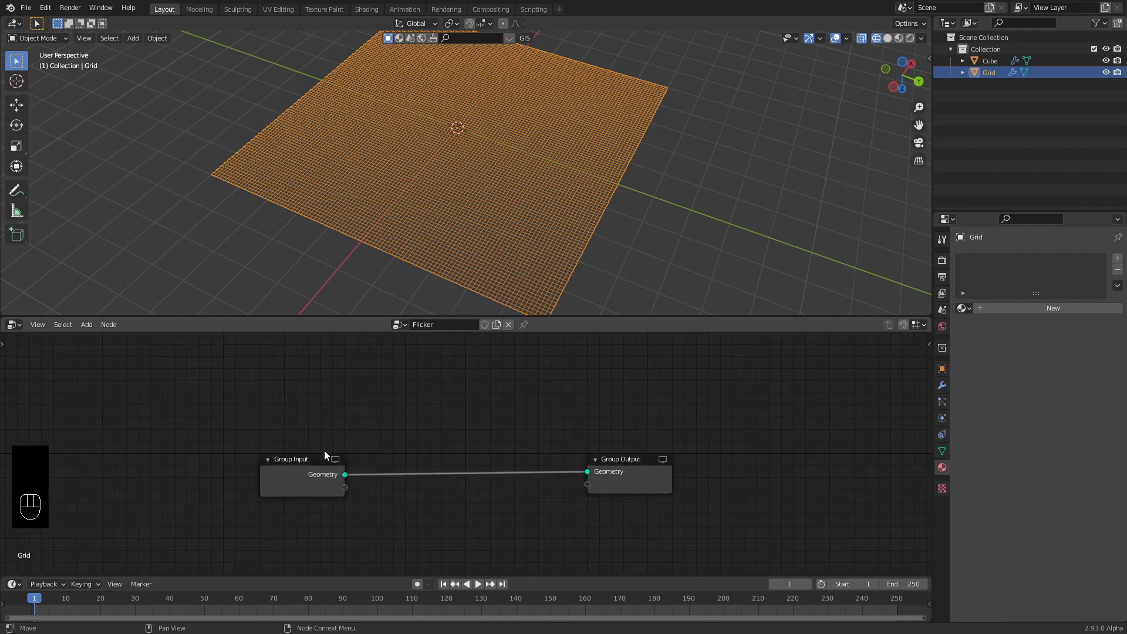
{"action": "left_click_drag", "start_coordinate": [326, 456], "coordinate": [173, 430]}
{"action": "left_click_drag", "start_coordinate": [629, 468], "coordinate": [784, 445]}
{"action": "key", "text": "shift+a"}
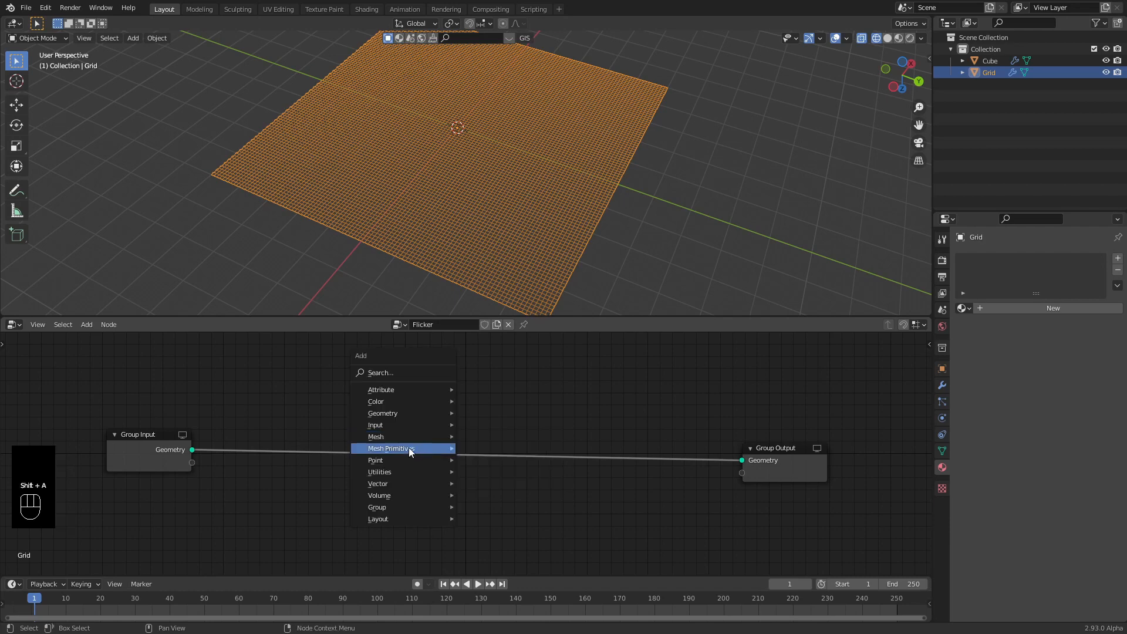
Insert a Point Instance node on the Group Input–Output link, instancing the Cube object.
{"action": "mouse_move", "coordinate": [403, 461]}
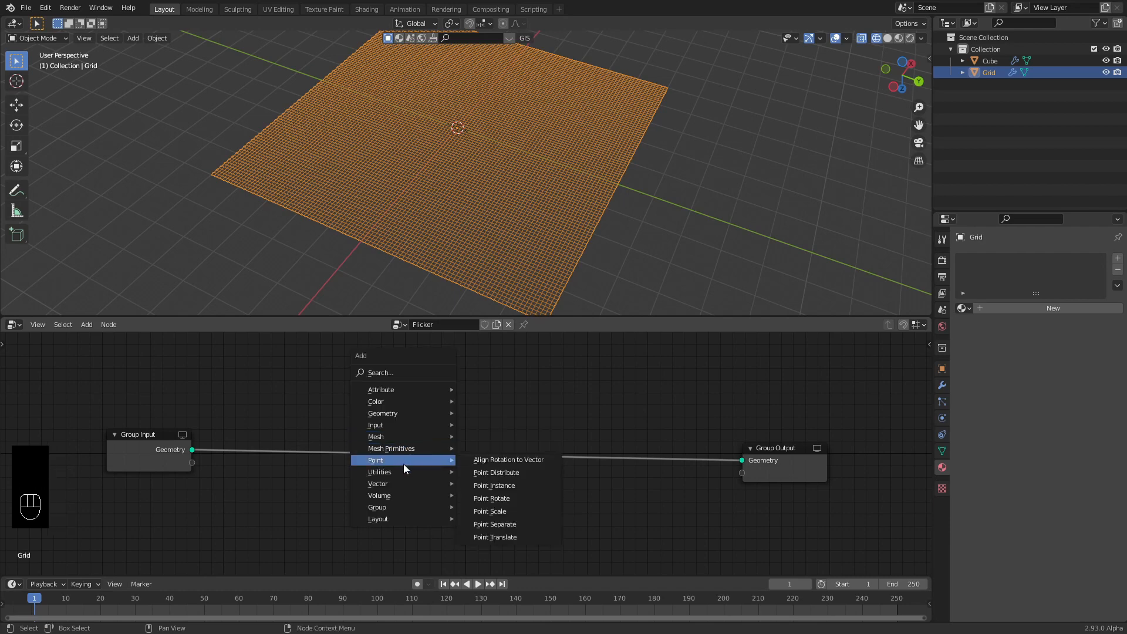
{"action": "left_click", "coordinate": [505, 484]}
{"action": "left_click", "coordinate": [649, 504]}
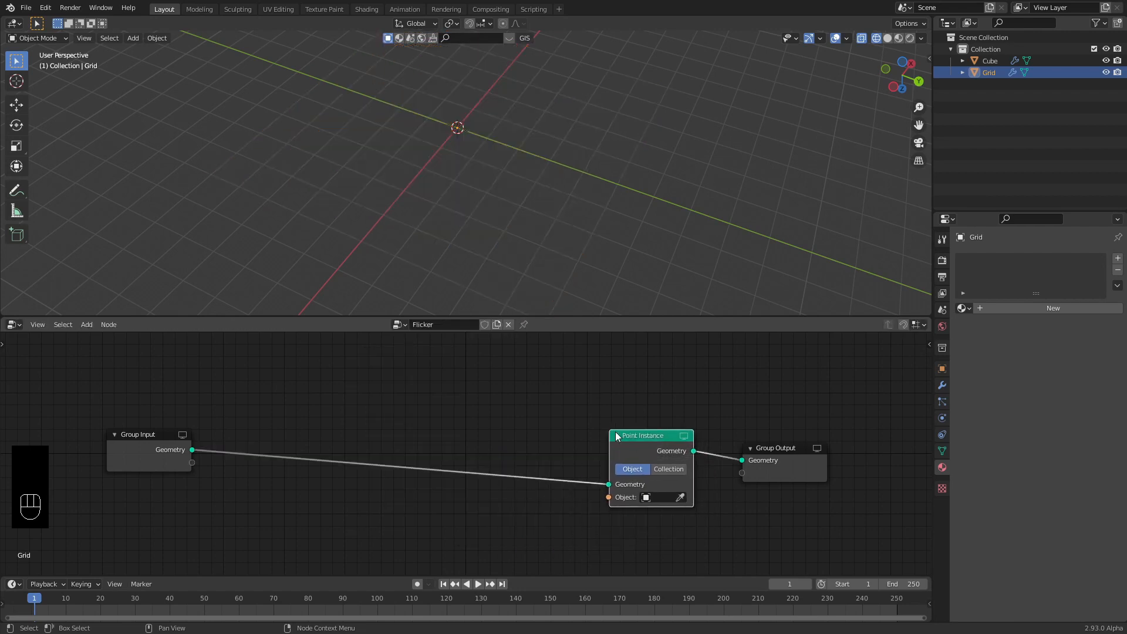
{"action": "left_click", "coordinate": [648, 500]}
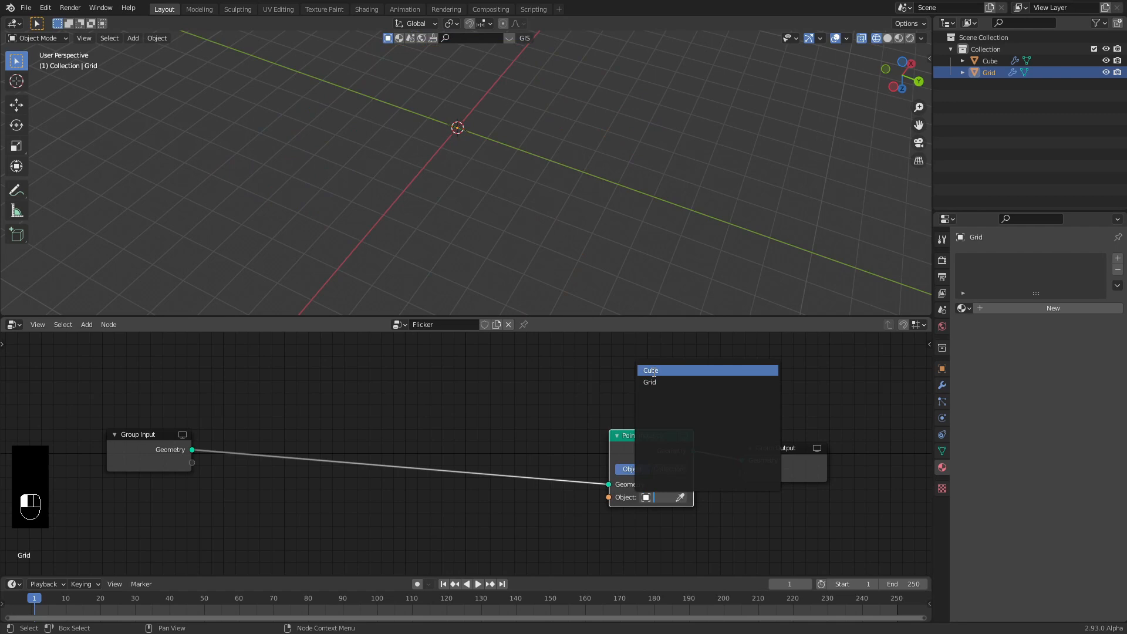
{"action": "left_click", "coordinate": [652, 371]}
Switch the viewport to Material Preview shading to inspect the instanced cubes across the grid.
{"action": "scroll", "coordinate": [502, 213], "scroll_direction": "up", "scroll_amount": 6}
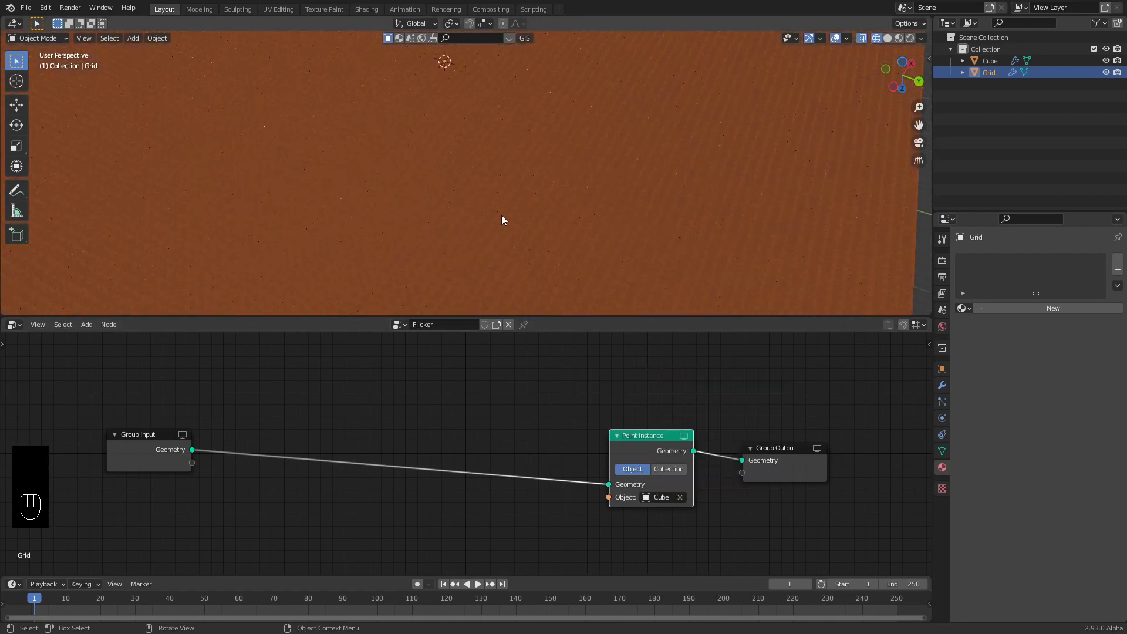
{"action": "scroll", "coordinate": [502, 215], "scroll_direction": "up", "scroll_amount": 1}
{"action": "middle_click_drag", "start_coordinate": [558, 217], "coordinate": [428, 118], "text": "shift"}
{"action": "scroll", "coordinate": [534, 175], "scroll_direction": "down", "scroll_amount": 4}
{"action": "middle_click_drag", "start_coordinate": [521, 228], "coordinate": [538, 133], "text": "shift"}
{"action": "scroll", "coordinate": [529, 154], "scroll_direction": "up", "scroll_amount": 3}
{"action": "middle_click_drag", "start_coordinate": [529, 175], "coordinate": [438, 167], "text": "shift"}
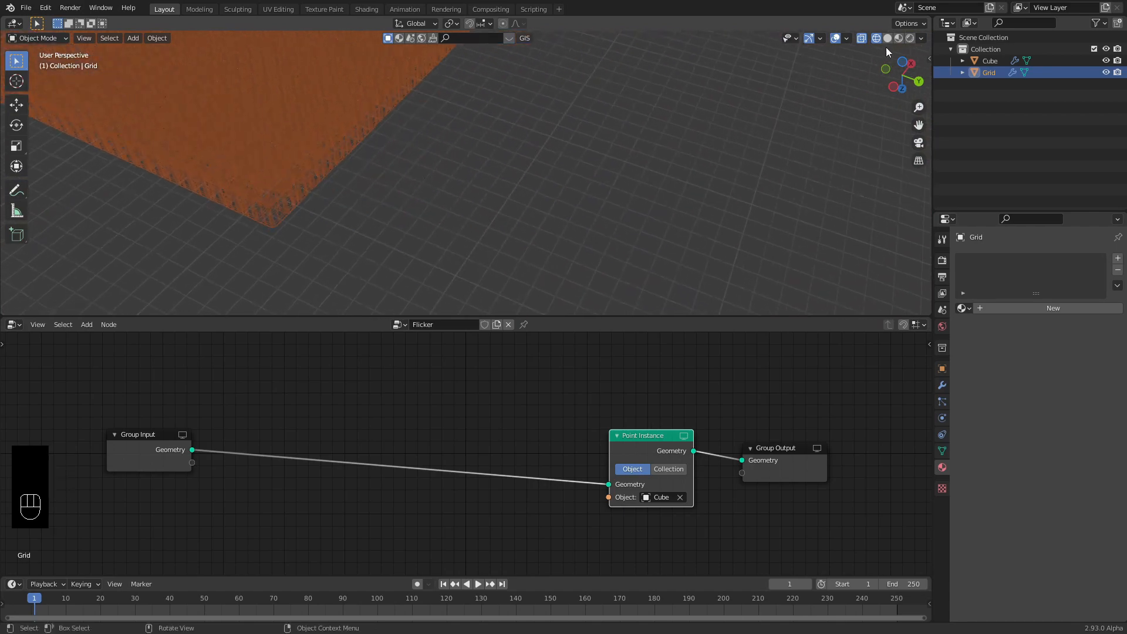
{"action": "left_click", "coordinate": [898, 39]}
{"action": "mouse_move", "coordinate": [281, 151]}
{"action": "middle_mouse_down", "text": "shift"}
{"action": "mouse_move", "coordinate": [545, 188]}
{"action": "mouse_move", "coordinate": [531, 165]}
{"action": "middle_mouse_up", "text": "shift"}
{"action": "scroll", "coordinate": [545, 188], "scroll_direction": "up", "scroll_amount": 4}
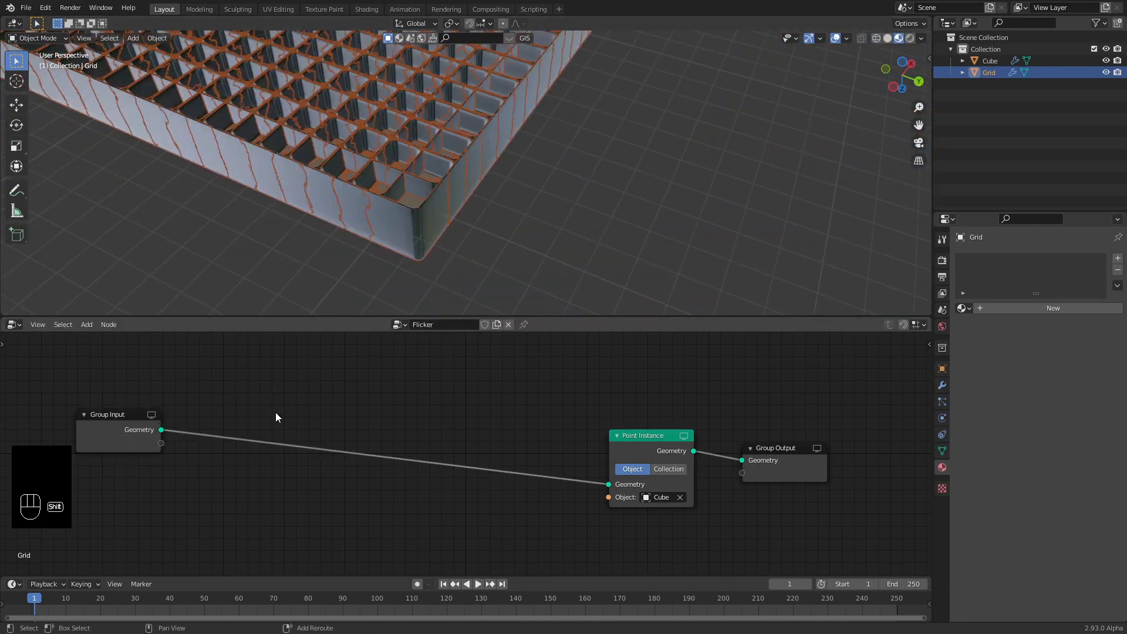
Insert a Point Scale node before Point Instance with a scale factor of 0.5.
{"action": "key", "text": "shift+a"}
{"action": "mouse_move", "coordinate": [275, 413]}
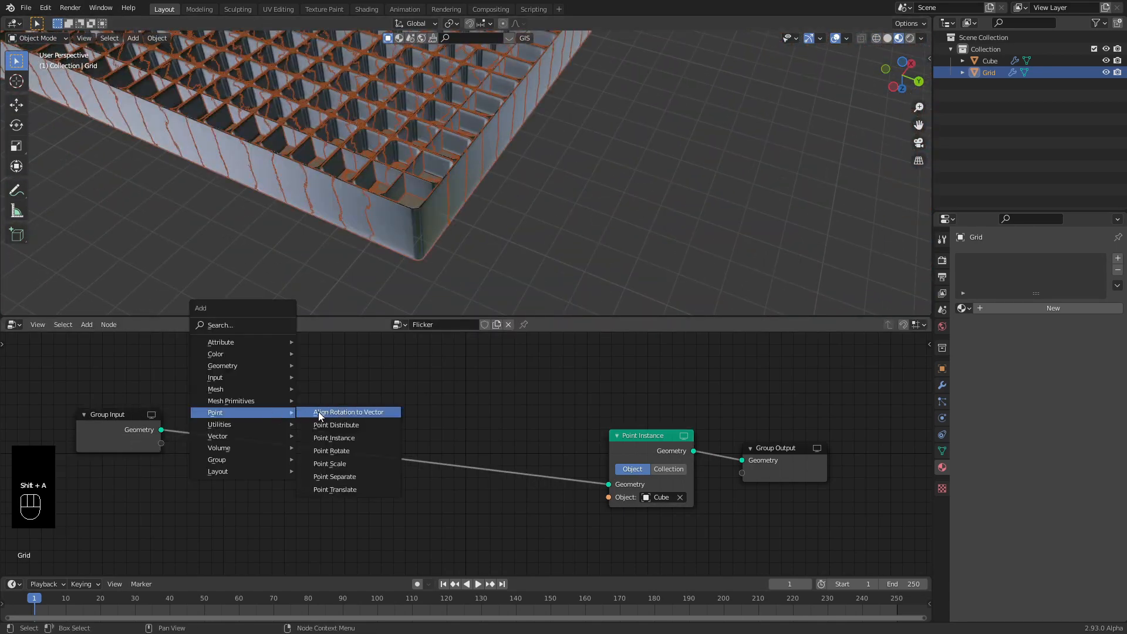
{"action": "left_click", "coordinate": [338, 463]}
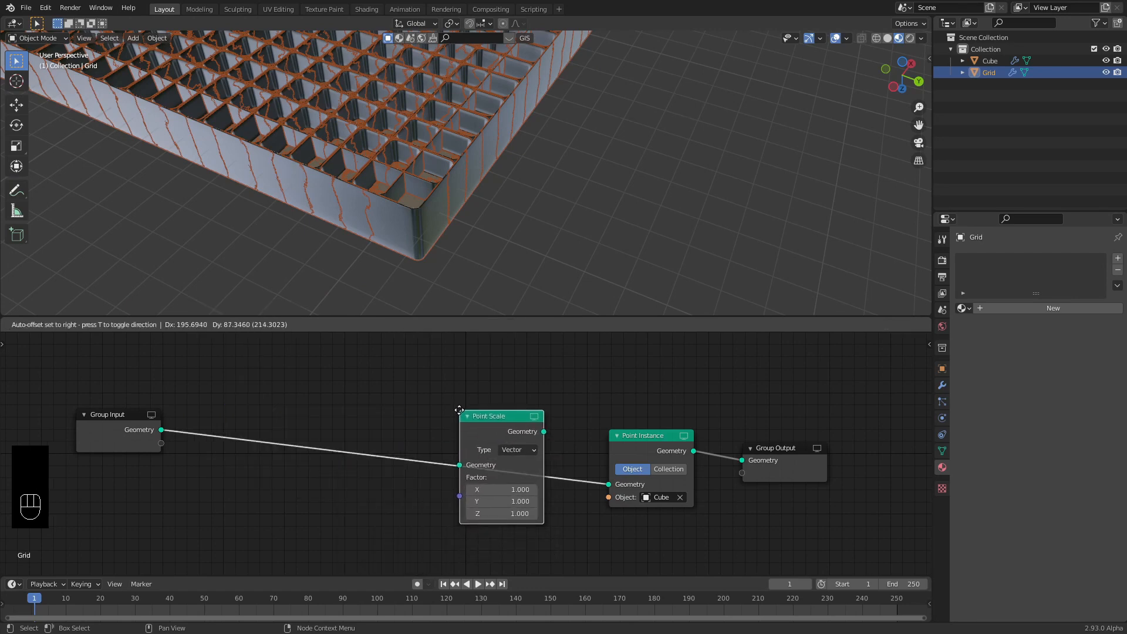
{"action": "left_click", "coordinate": [459, 410]}
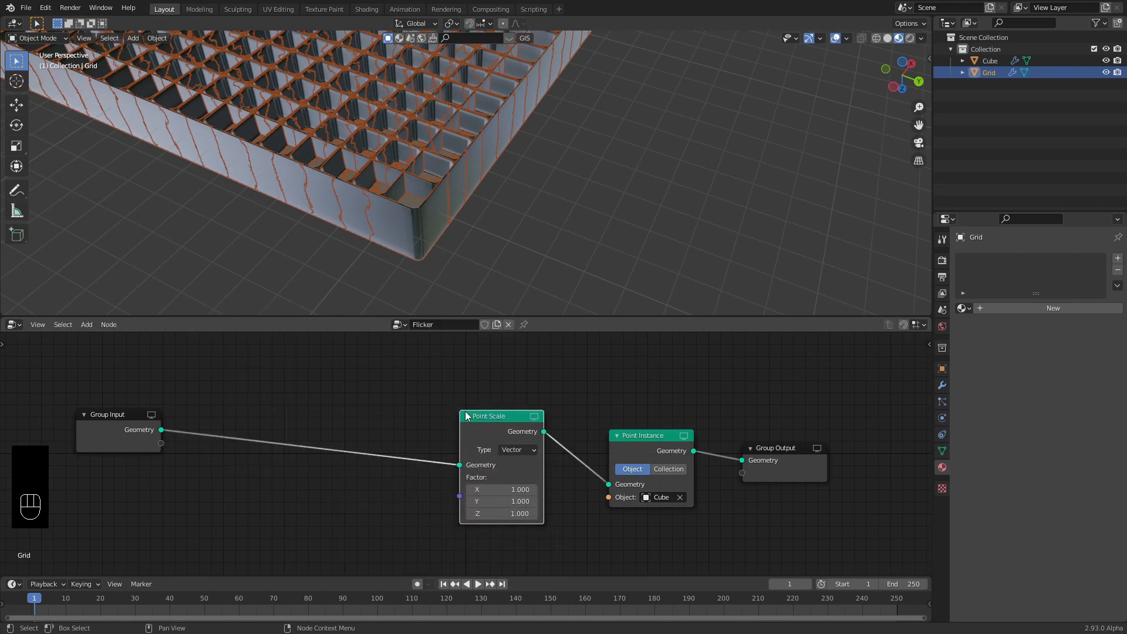
{"action": "left_click", "coordinate": [518, 490]}
{"action": "type", "text": "0.5"}
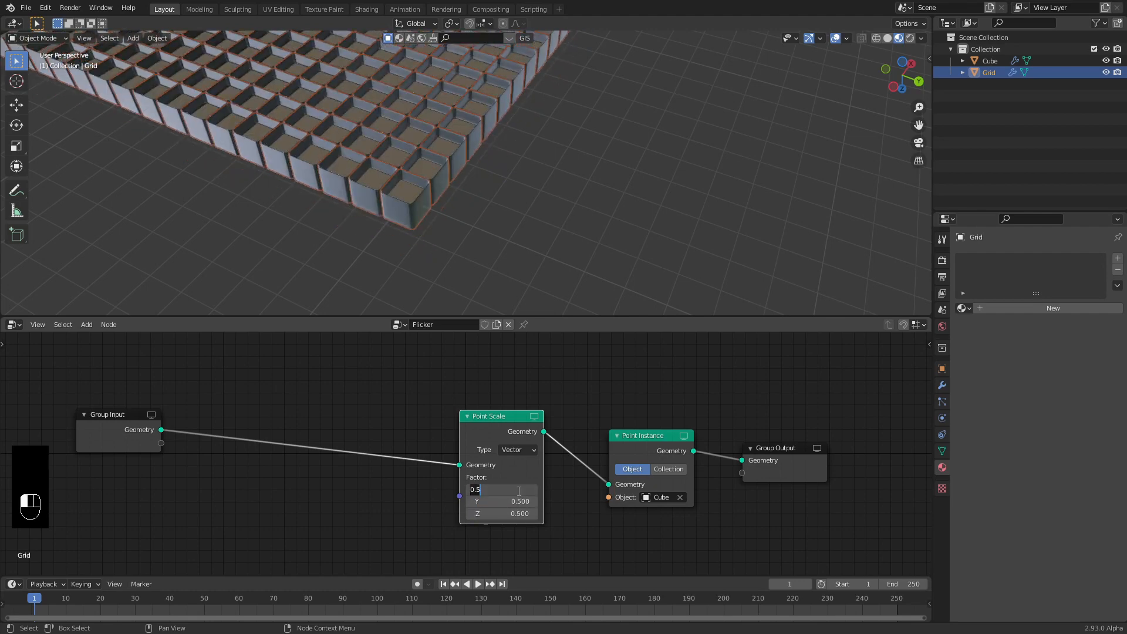
{"action": "key", "text": "Return"}
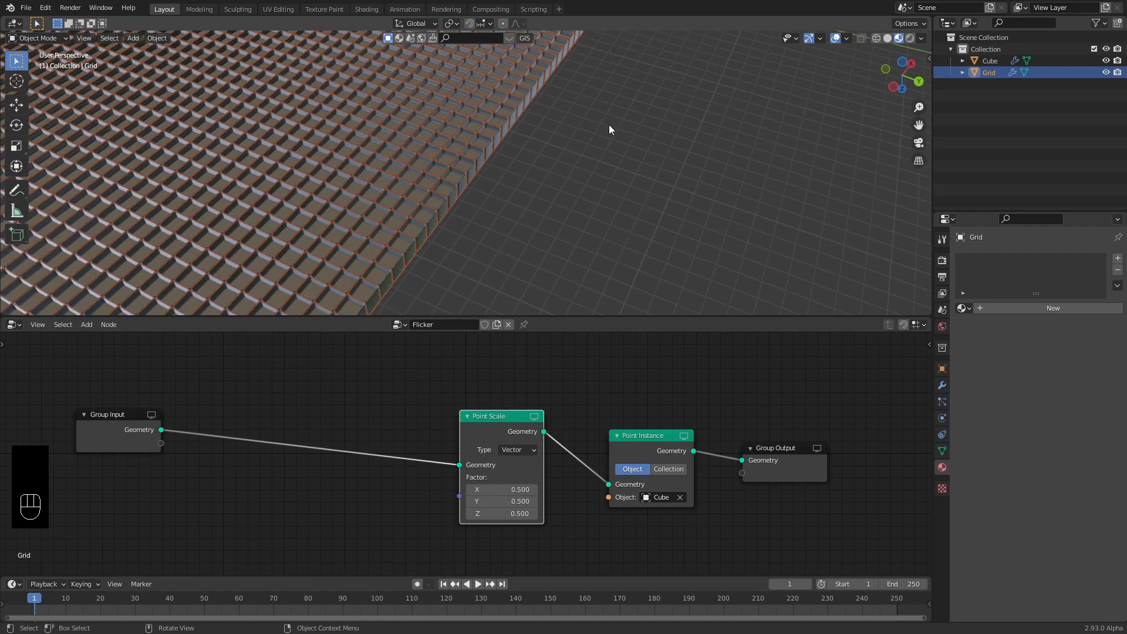
{"action": "middle_click_drag", "start_coordinate": [609, 129], "coordinate": [506, 157]}
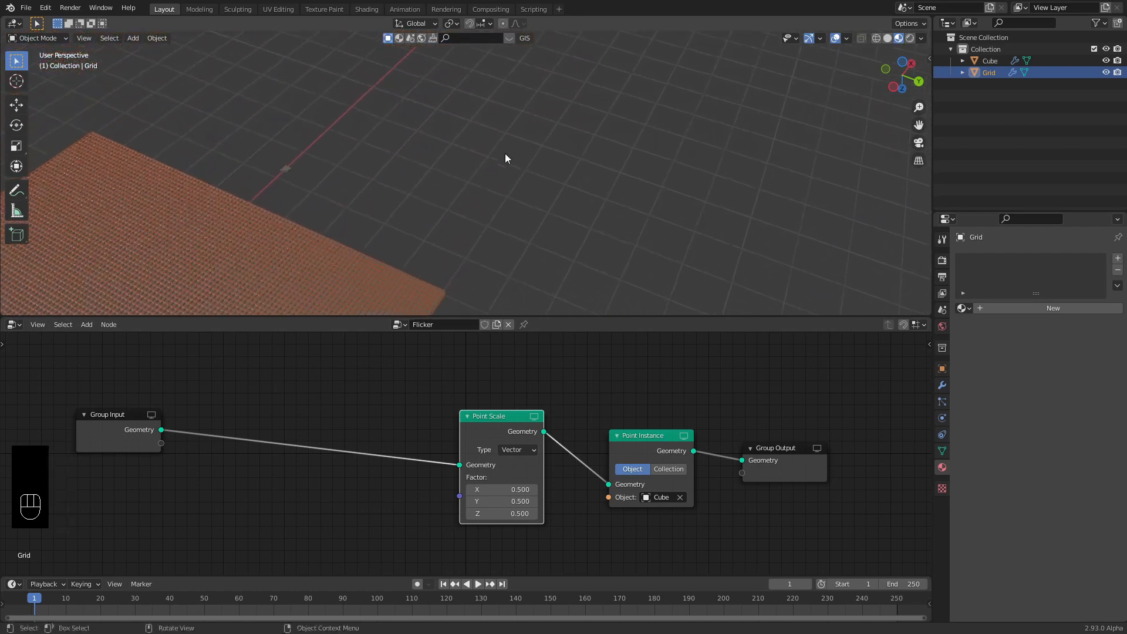
{"action": "left_click", "coordinate": [286, 170]}
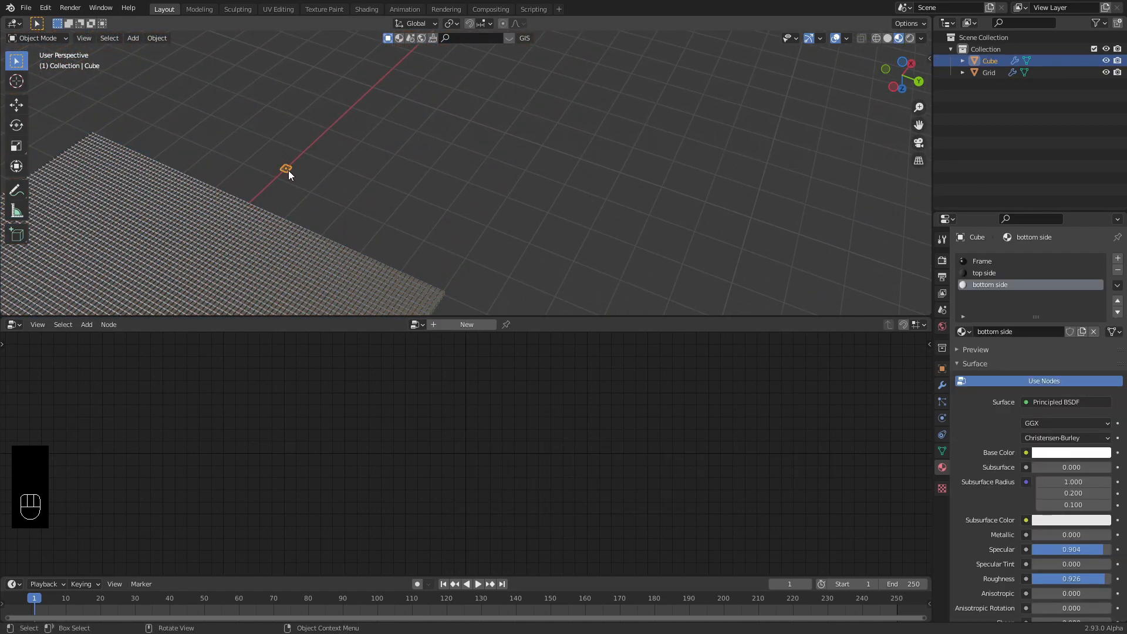
{"action": "key", "text": "ctrl+a"}
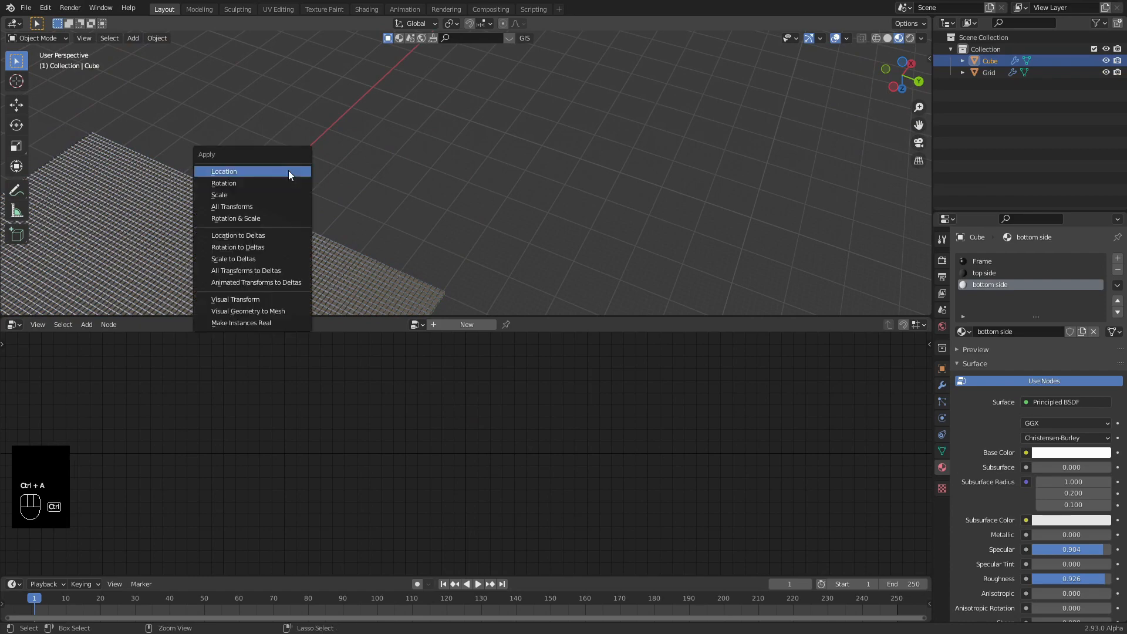
{"action": "left_click", "coordinate": [238, 194]}
{"action": "left_click", "coordinate": [456, 252]}
{"action": "middle_click_drag", "start_coordinate": [456, 251], "coordinate": [603, 132], "text": "shift"}
{"action": "middle_click_drag", "start_coordinate": [516, 292], "coordinate": [561, 97], "text": "shift"}
{"action": "scroll", "coordinate": [551, 186], "scroll_direction": "up", "scroll_amount": 8}
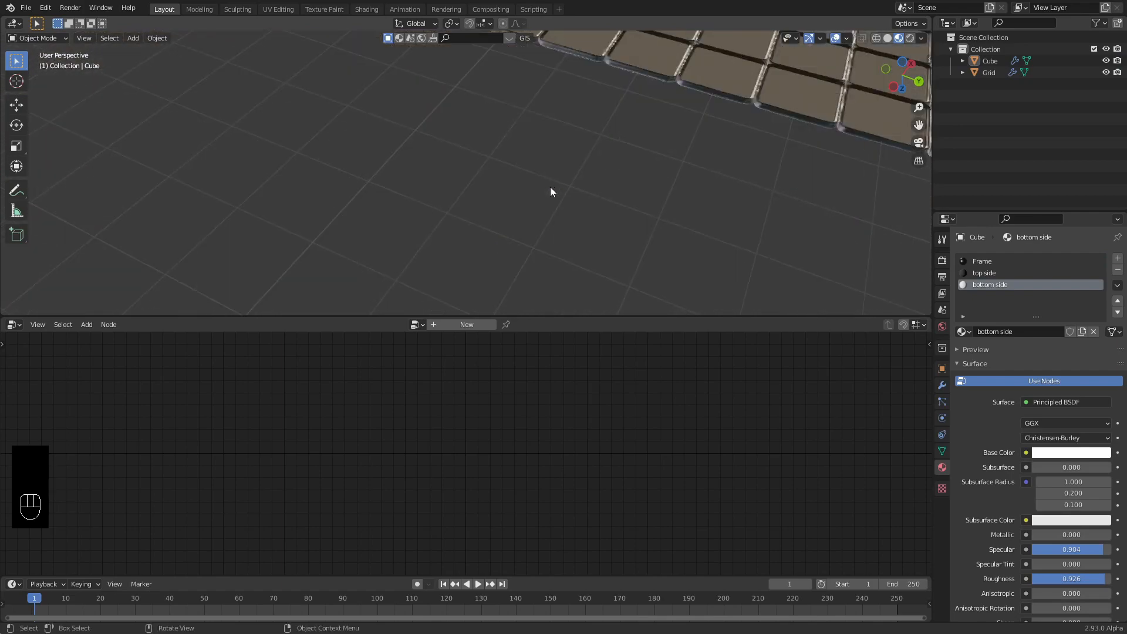
{"action": "middle_click_drag", "start_coordinate": [840, 76], "coordinate": [642, 118], "text": "shift"}
{"action": "scroll", "coordinate": [604, 143], "scroll_direction": "down", "scroll_amount": 7}
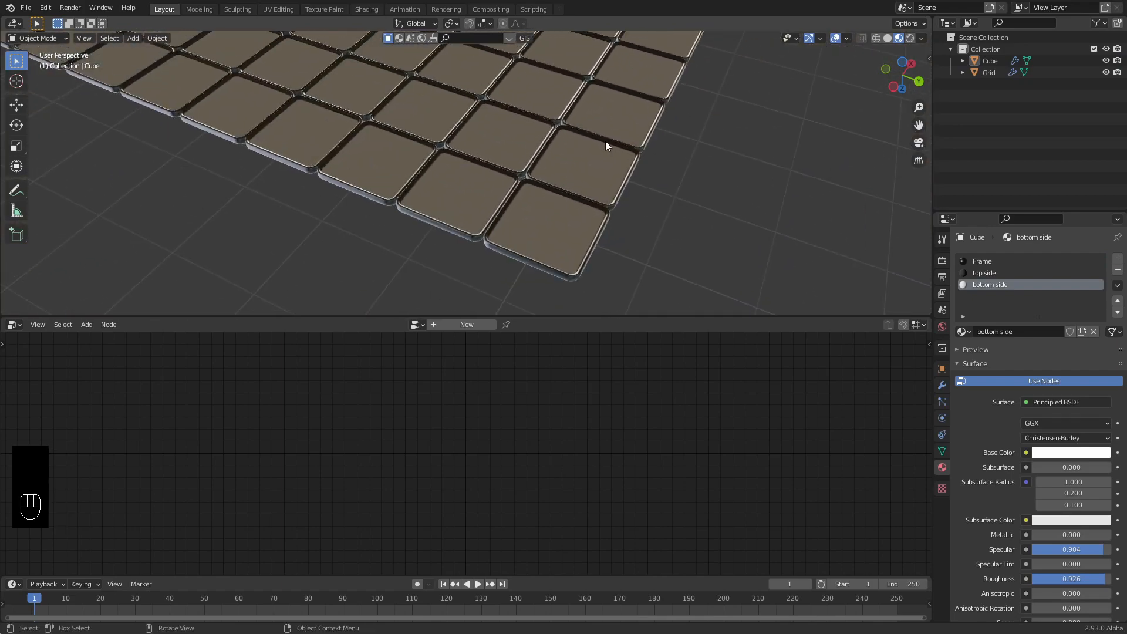
{"action": "scroll", "coordinate": [492, 162], "scroll_direction": "up", "scroll_amount": 4}
{"action": "scroll", "coordinate": [493, 164], "scroll_direction": "up", "scroll_amount": 3}
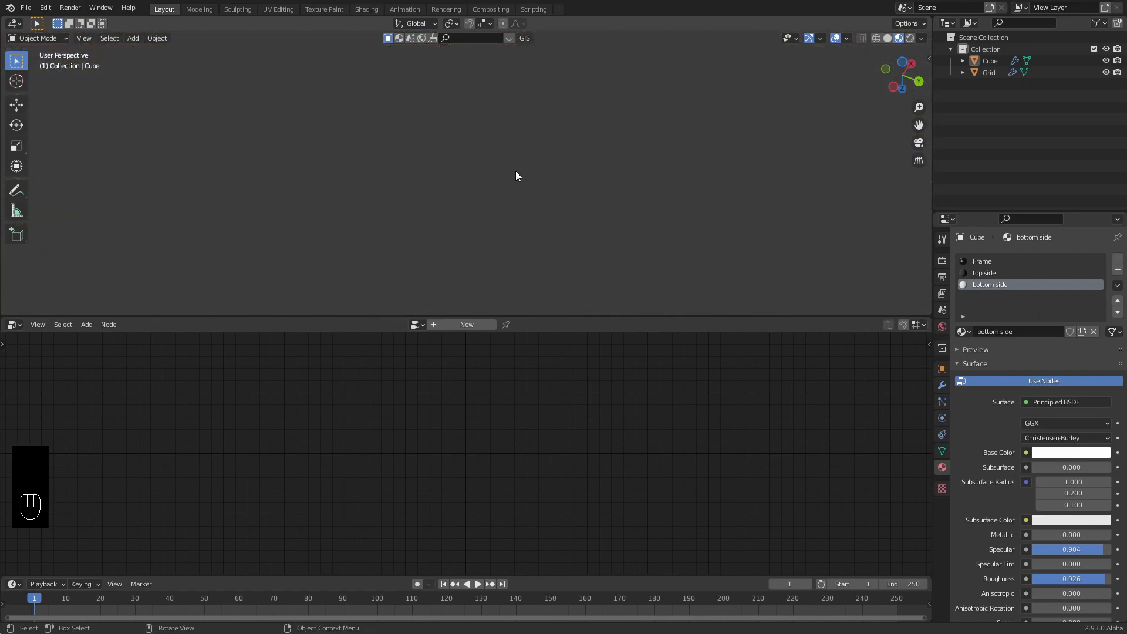
{"action": "scroll", "coordinate": [516, 171], "scroll_direction": "down", "scroll_amount": 4}
{"action": "scroll", "coordinate": [513, 171], "scroll_direction": "up", "scroll_amount": 3}
Set the Grid's Point Scale factor to 0.48 on X, Y and Z.
{"action": "left_click", "coordinate": [512, 210]}
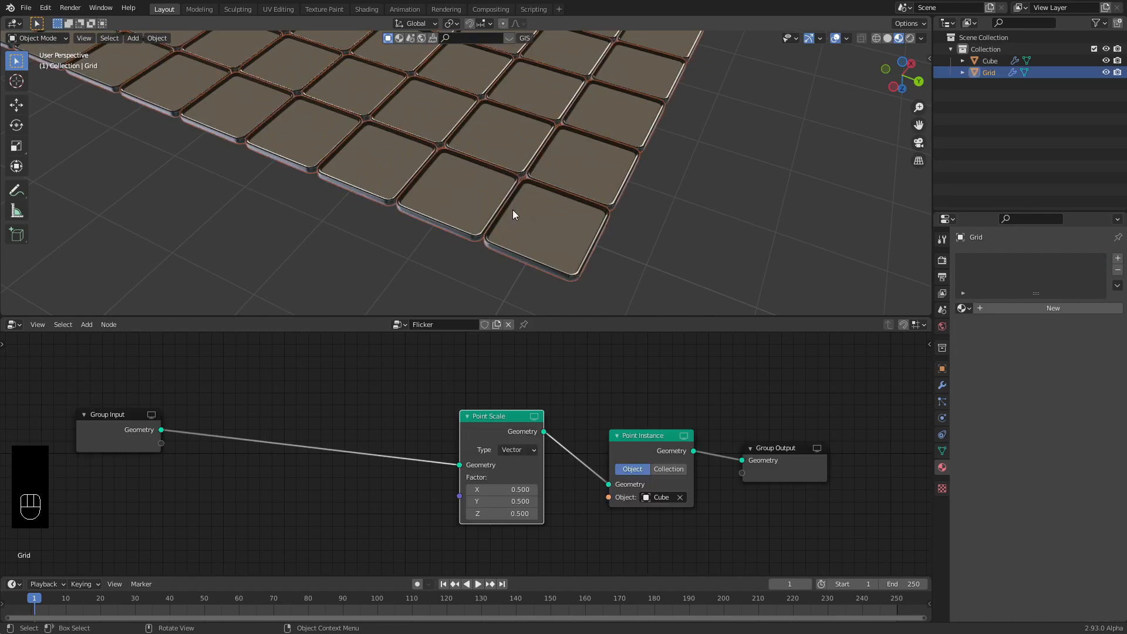
{"action": "left_click", "coordinate": [519, 489]}
{"action": "type", "text": "."}
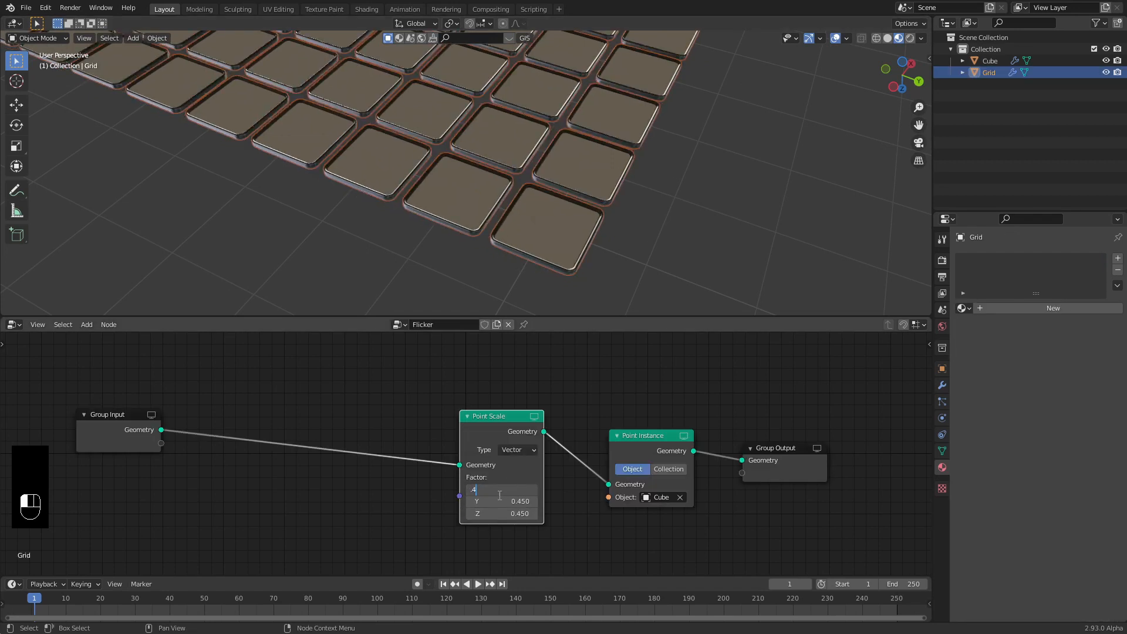
{"action": "key", "text": "Tab"}
{"action": "type", "text": ".48"}
{"action": "key", "text": "Tab"}
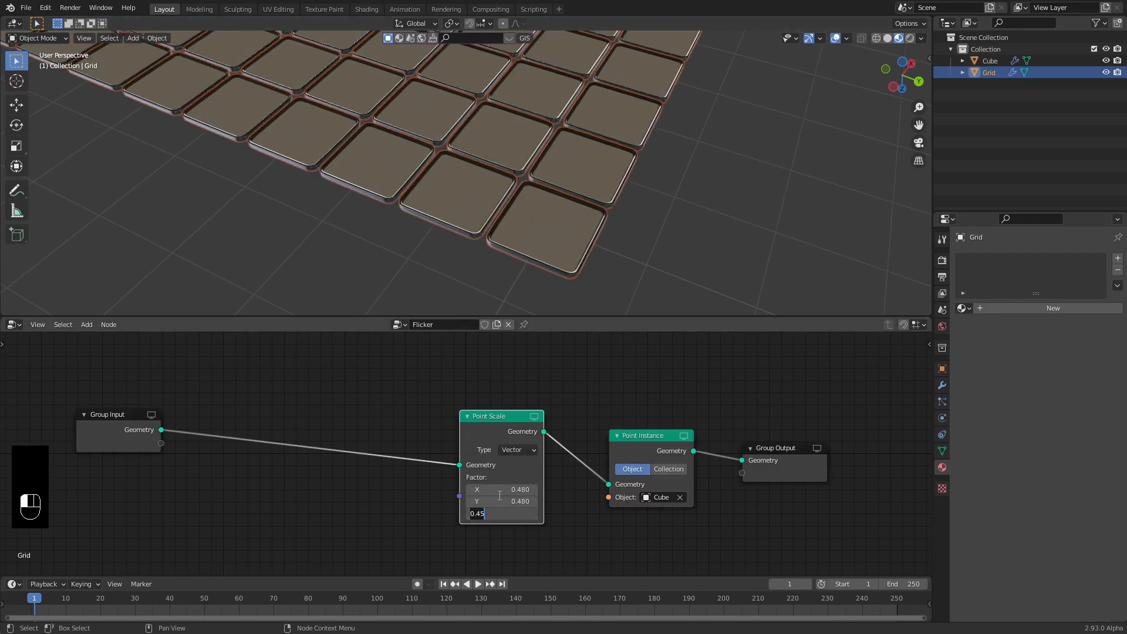
{"action": "type", "text": ".48"}
{"action": "key", "text": "Tab"}
{"action": "key", "text": "Return"}
Move the Group Output and Point Instance nodes further right to spread the tree out.
{"action": "left_click_drag", "start_coordinate": [778, 450], "coordinate": [833, 436]}
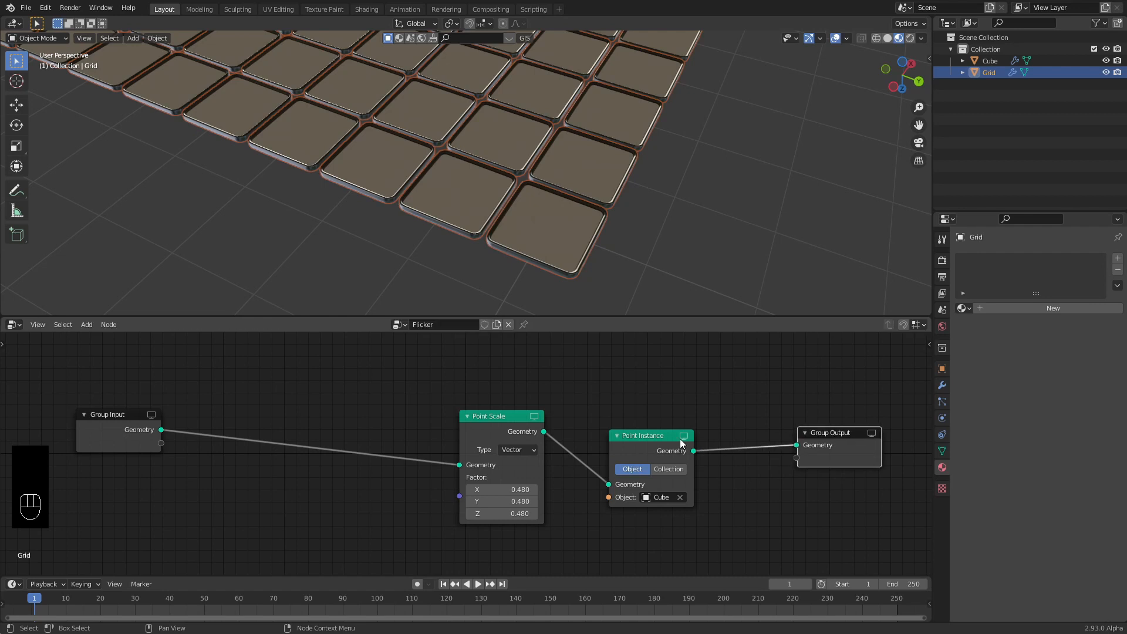
{"action": "left_click_drag", "start_coordinate": [652, 437], "coordinate": [719, 421]}
{"action": "left_click_drag", "start_coordinate": [720, 421], "coordinate": [723, 421]}
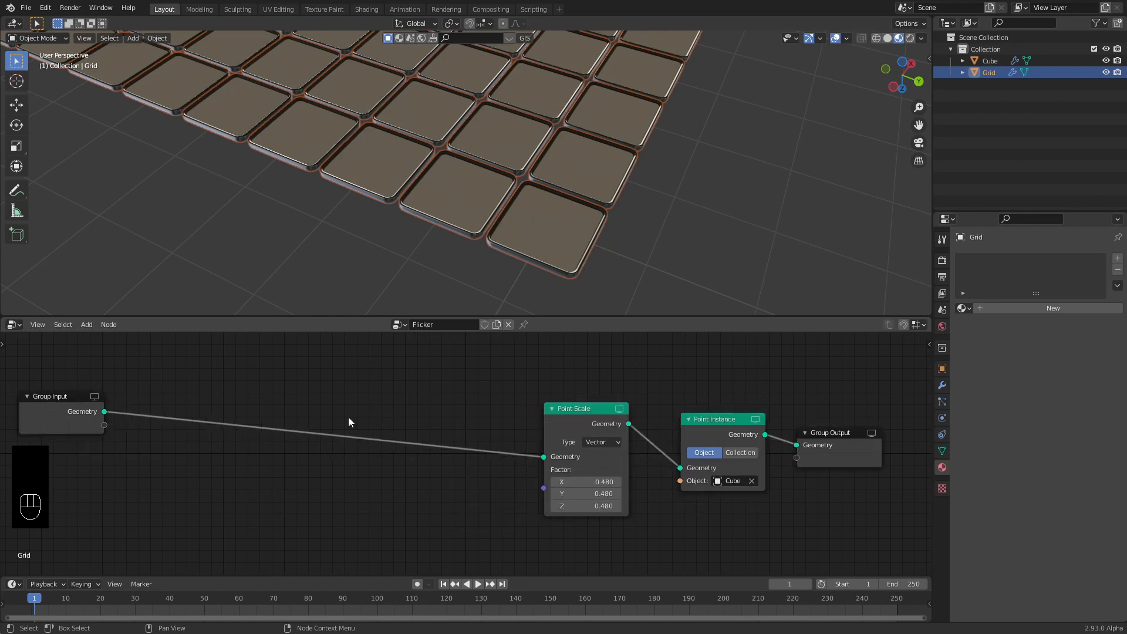
Insert an Attribute Combine XYZ node before Point Scale with its Result named 'rotation'.
{"action": "key", "text": "shift+a"}
{"action": "mouse_move", "coordinate": [325, 417]}
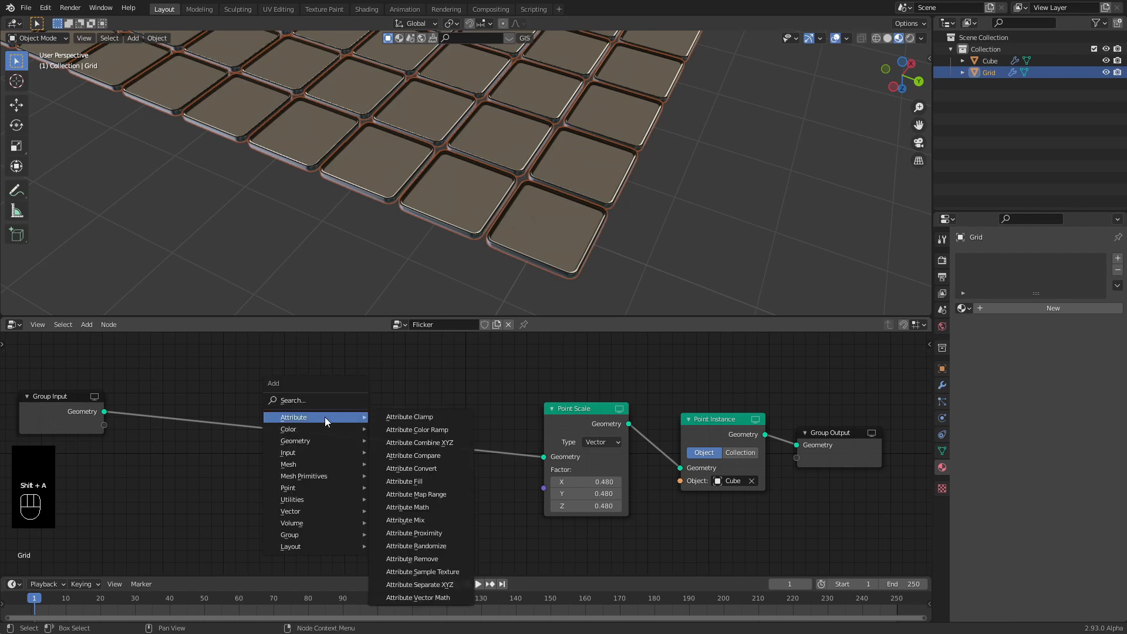
{"action": "left_click", "coordinate": [430, 444]}
{"action": "left_click", "coordinate": [410, 380]}
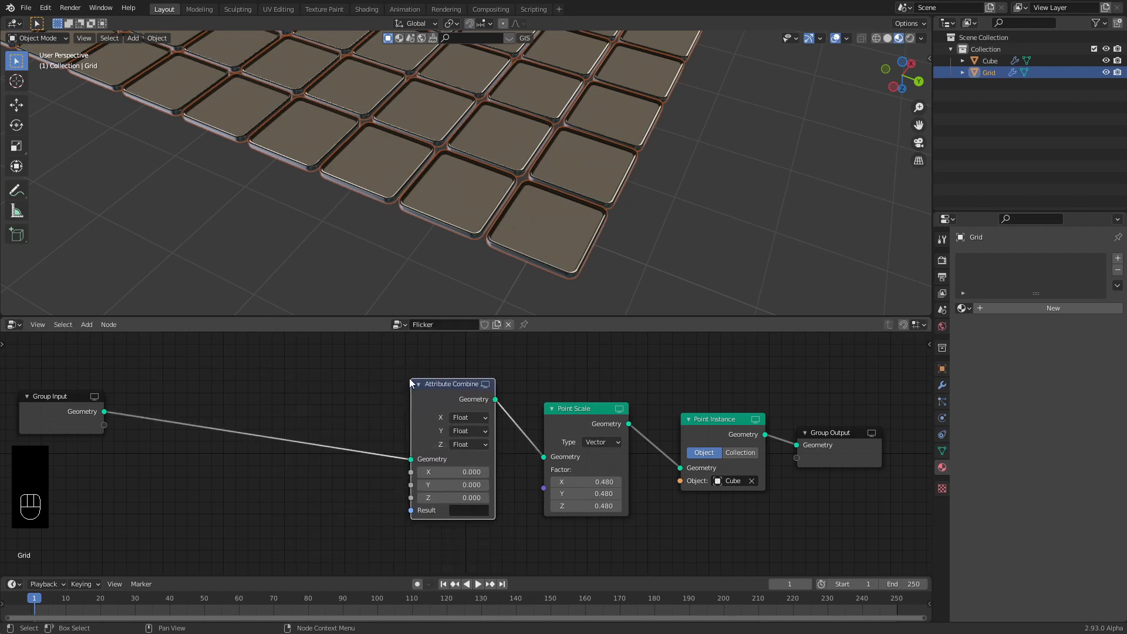
{"action": "left_click_drag", "start_coordinate": [448, 382], "coordinate": [437, 375]}
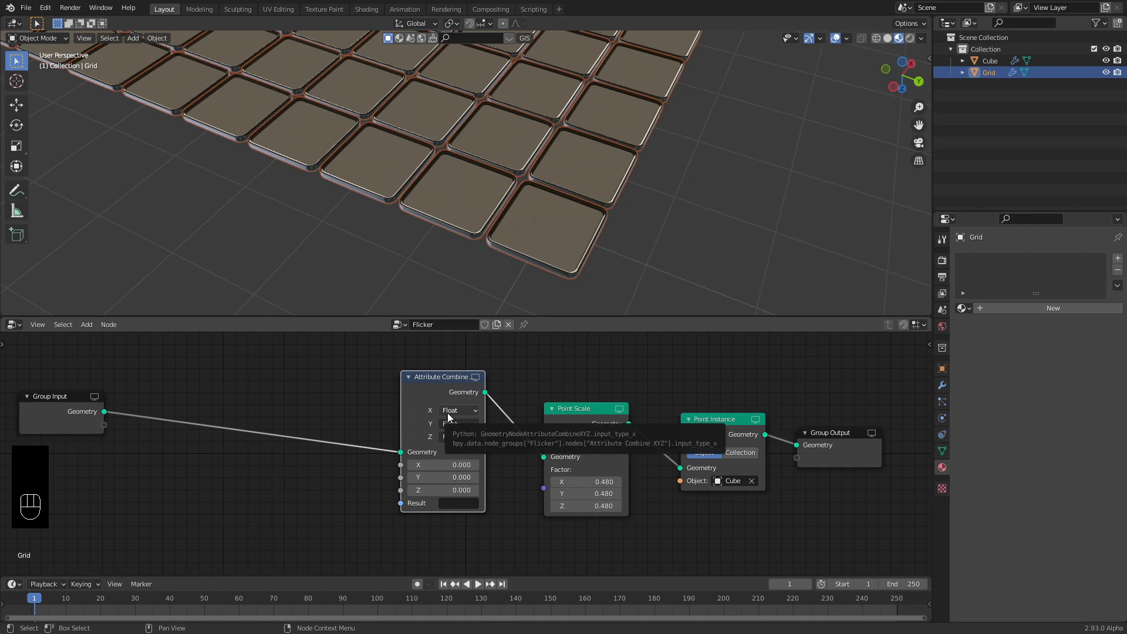
{"action": "left_click", "coordinate": [452, 504]}
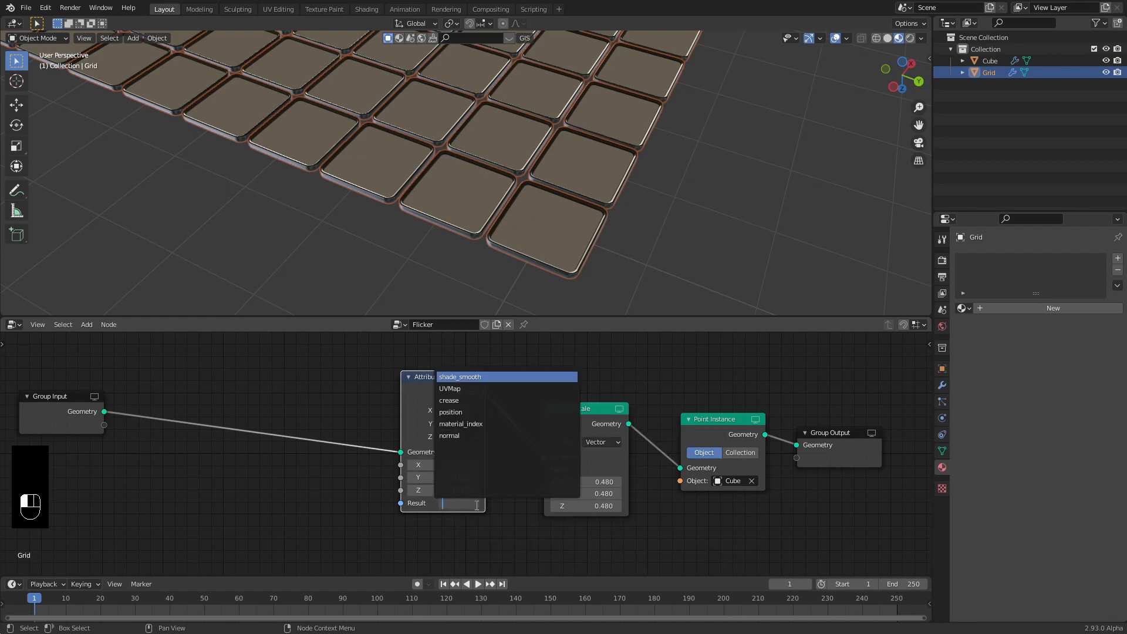
{"action": "type", "text": "rotation"}
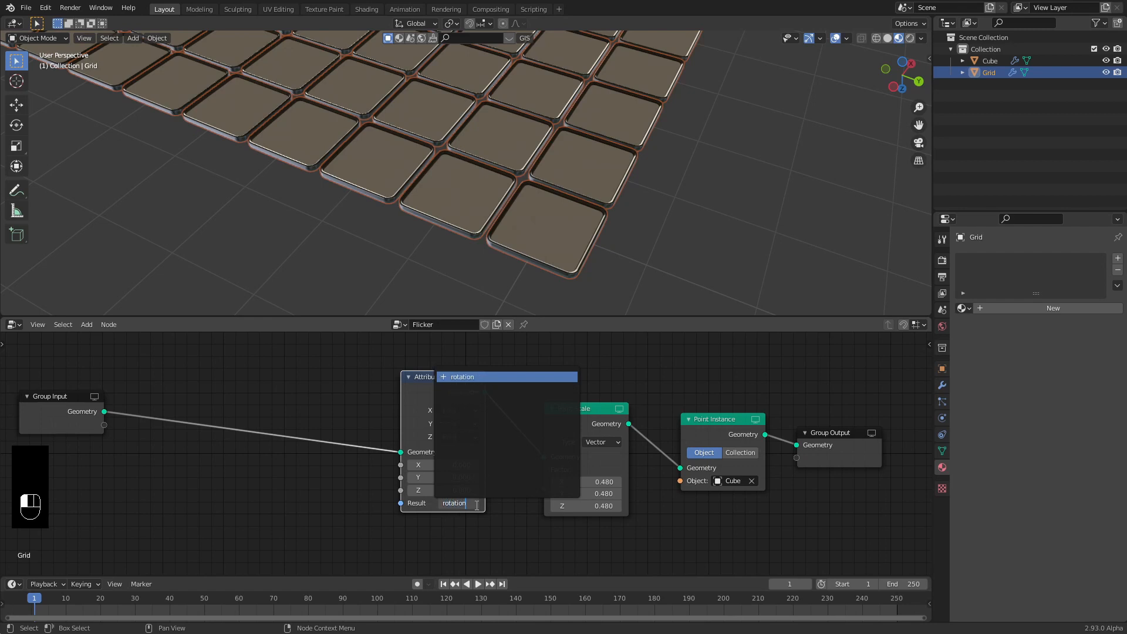
{"action": "key", "text": "Return"}
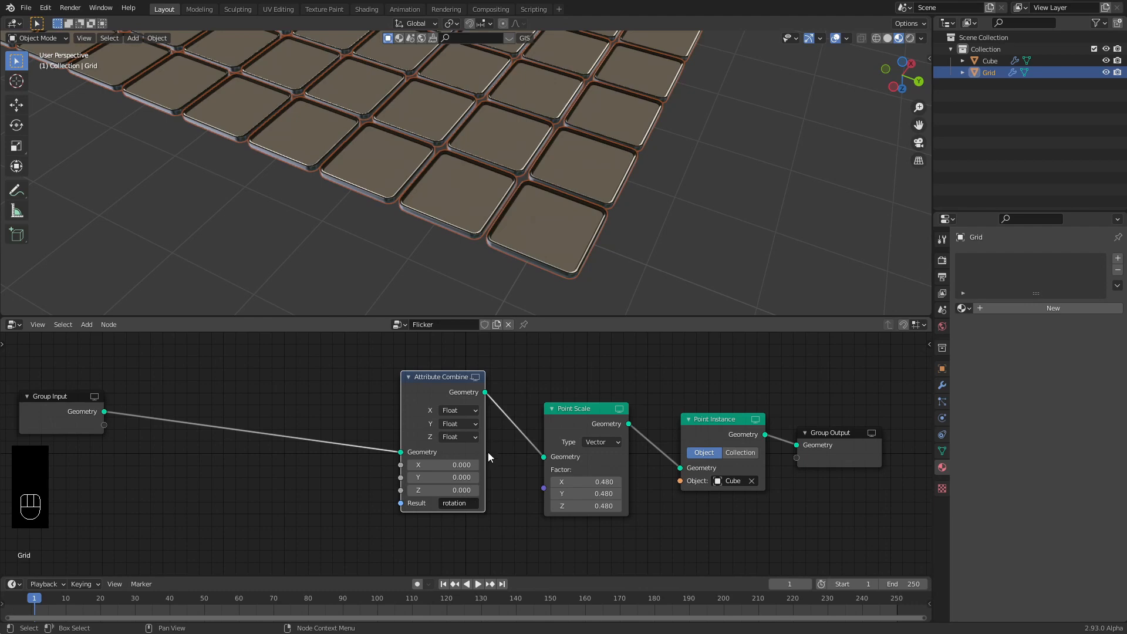
Try out Y rotation values on the Attribute Combine node, such as 1.0 and 0.8.
{"action": "mouse_move", "coordinate": [456, 477]}
{"action": "left_mouse_down"}
{"action": "mouse_move", "coordinate": [493, 478]}
{"action": "mouse_move", "coordinate": [472, 478]}
{"action": "left_mouse_up"}
{"action": "middle_click_drag", "start_coordinate": [506, 179], "coordinate": [473, 202], "text": "shift"}
{"action": "scroll", "coordinate": [543, 207], "scroll_direction": "down", "scroll_amount": 6}
{"action": "mouse_move", "coordinate": [456, 477]}
{"action": "left_mouse_down"}
{"action": "mouse_move", "coordinate": [509, 478]}
{"action": "mouse_move", "coordinate": [443, 490]}
{"action": "mouse_move", "coordinate": [425, 465]}
{"action": "mouse_move", "coordinate": [405, 464]}
{"action": "mouse_move", "coordinate": [447, 465]}
{"action": "left_mouse_up"}
Reset the Attribute Combine X, Y and Z values to 0 so the tiles lie flat.
{"action": "double_click", "coordinate": [456, 465]}
{"action": "type", "text": "0"}
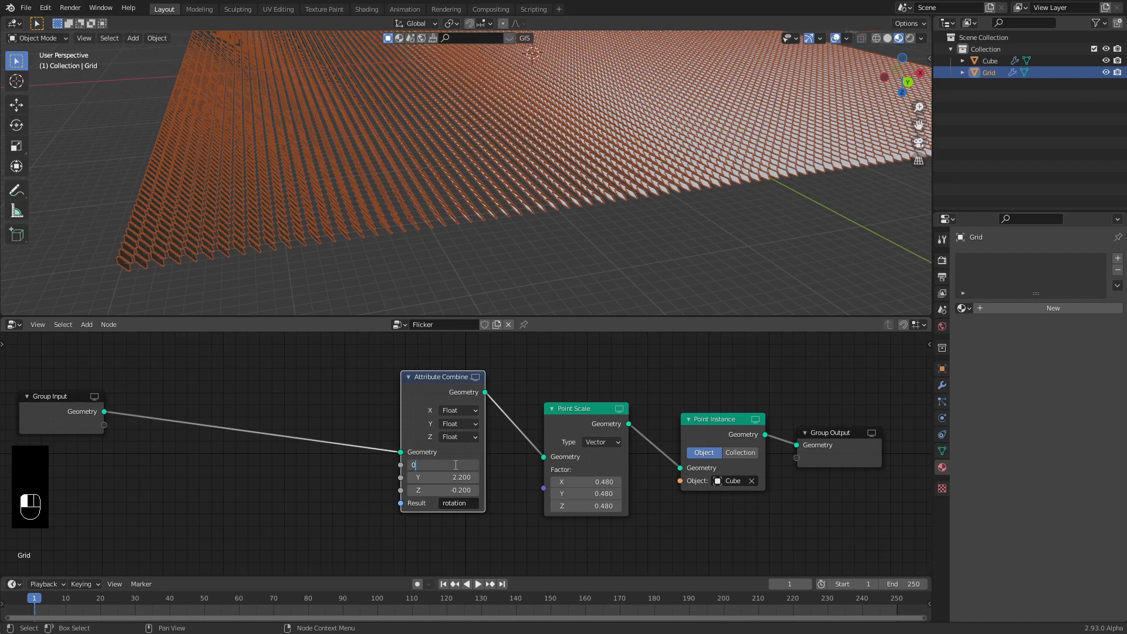
{"action": "key", "text": "Tab"}
{"action": "key", "text": "Tab"}
{"action": "type", "text": "0"}
{"action": "left_click", "coordinate": [315, 496]}
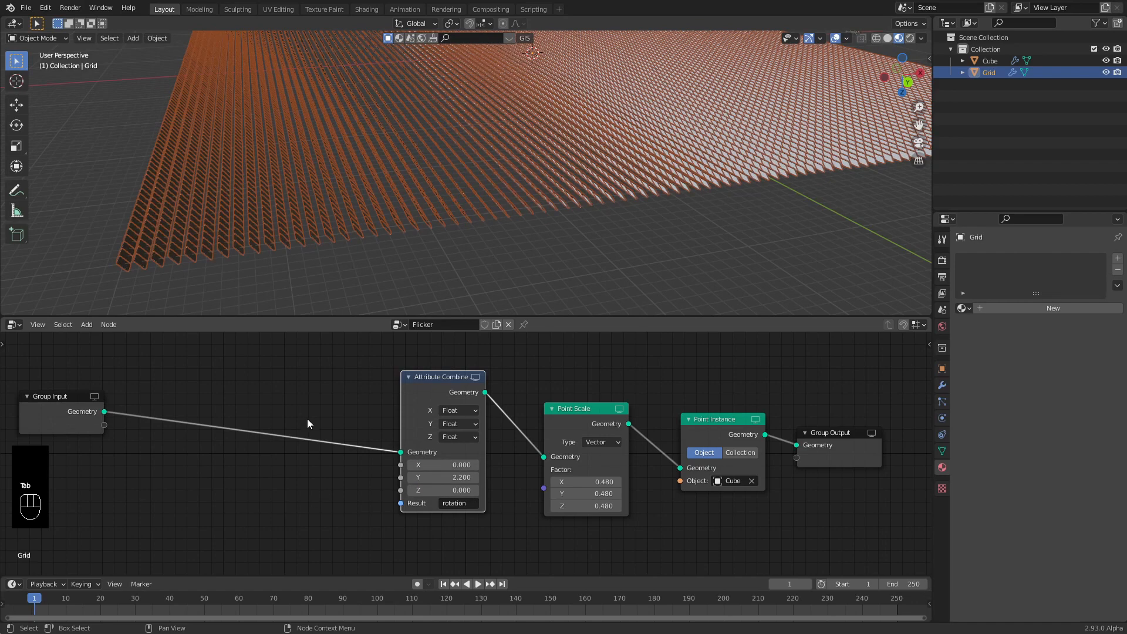
{"action": "scroll", "coordinate": [342, 193], "scroll_direction": "up", "scroll_amount": 5}
{"action": "middle_click_drag", "start_coordinate": [342, 193], "coordinate": [449, 206], "text": "shift"}
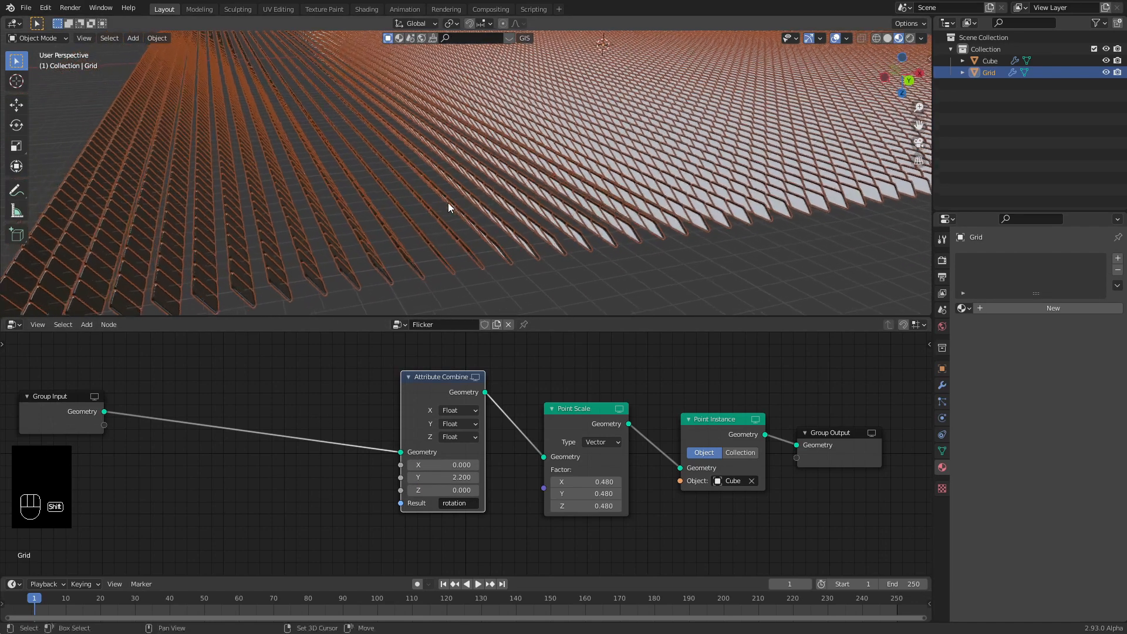
{"action": "double_click", "coordinate": [453, 478]}
{"action": "type", "text": "0"}
{"action": "key", "text": "Return"}
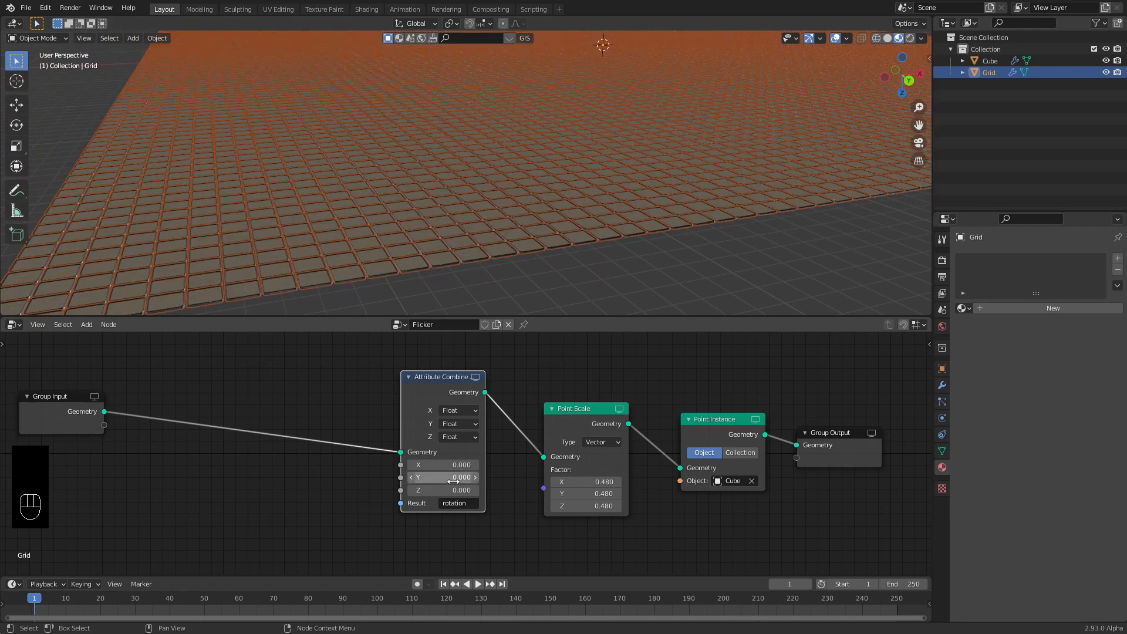
Move the Group Input node far to the left of the node tree.
{"action": "middle_click_drag", "start_coordinate": [290, 400], "coordinate": [498, 406]}
{"action": "left_click_drag", "start_coordinate": [274, 401], "coordinate": [108, 393]}
{"action": "scroll", "coordinate": [421, 182], "scroll_direction": "down", "scroll_amount": 4}
{"action": "middle_click_drag", "start_coordinate": [468, 185], "coordinate": [445, 214], "text": "shift"}
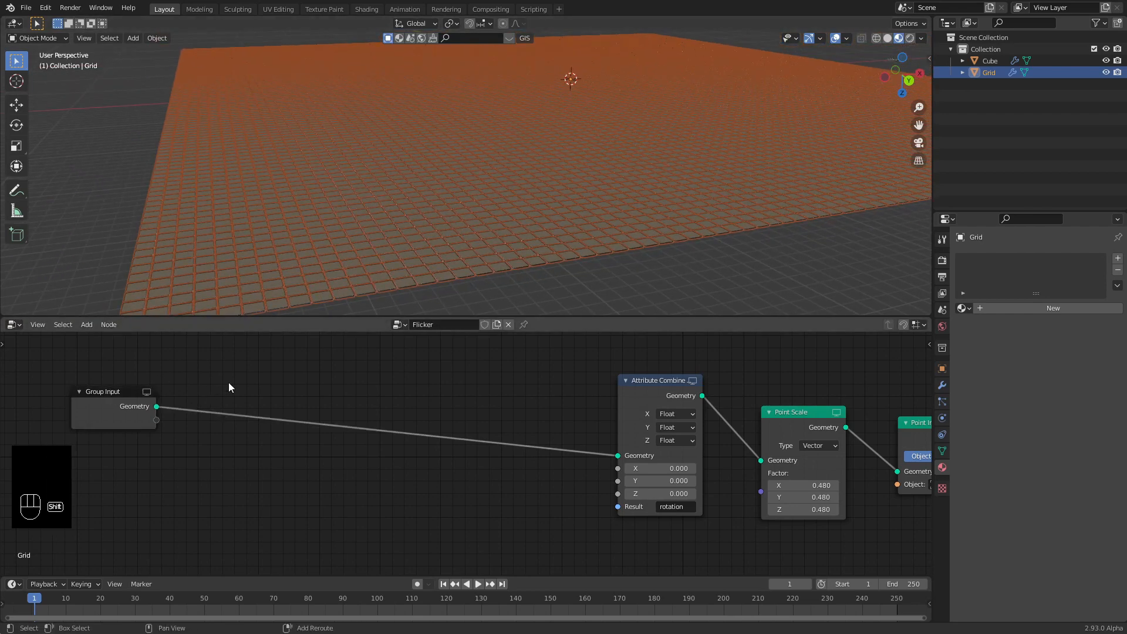
Insert an Attribute Sample Texture node on the link right after Group Input.
{"action": "key", "text": "shift+a"}
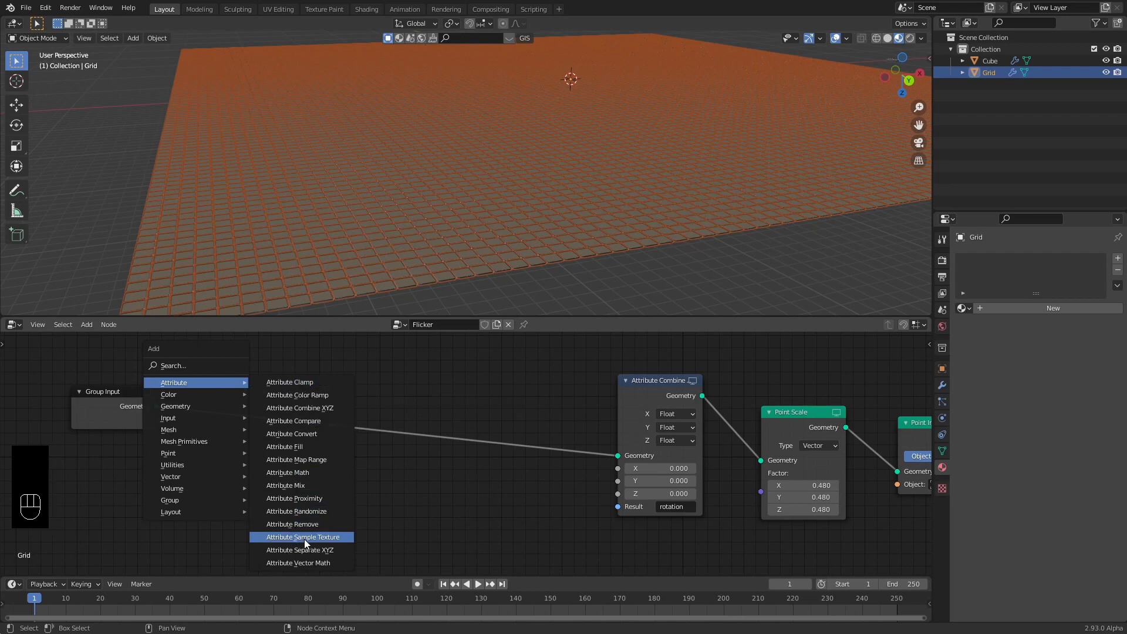
{"action": "left_click", "coordinate": [322, 537]}
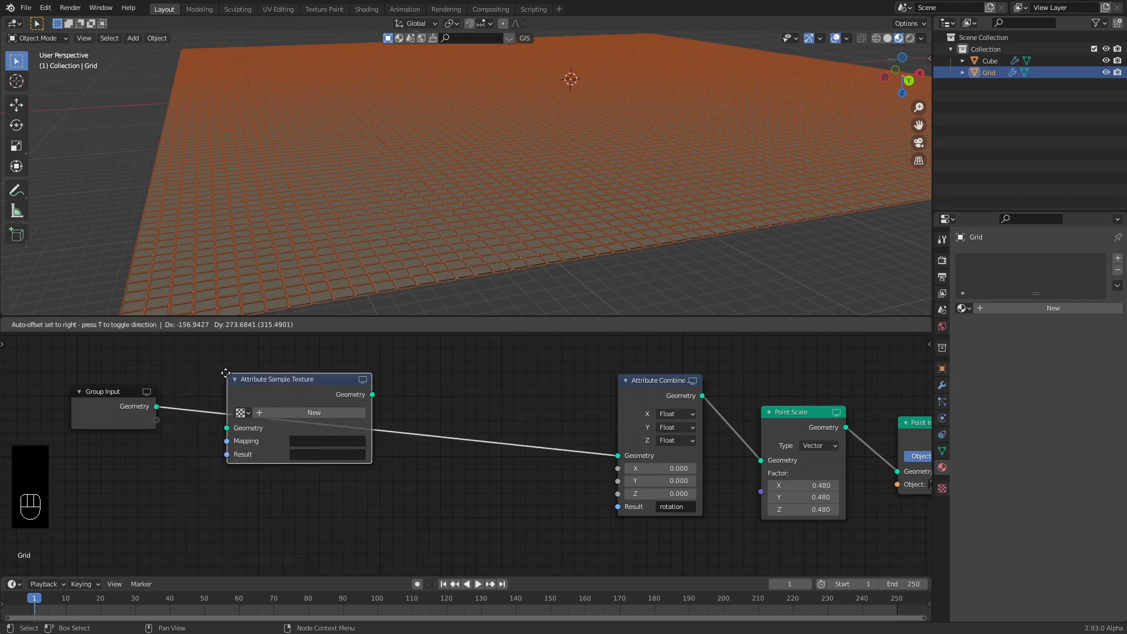
{"action": "left_click", "coordinate": [203, 374]}
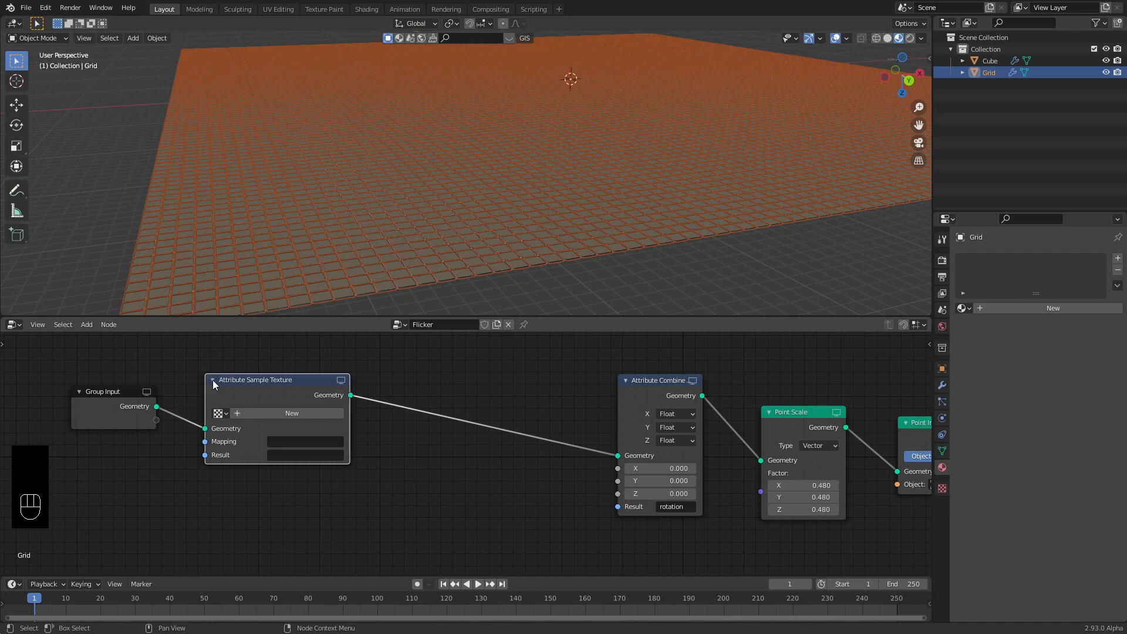
{"action": "left_click_drag", "start_coordinate": [213, 379], "coordinate": [197, 375]}
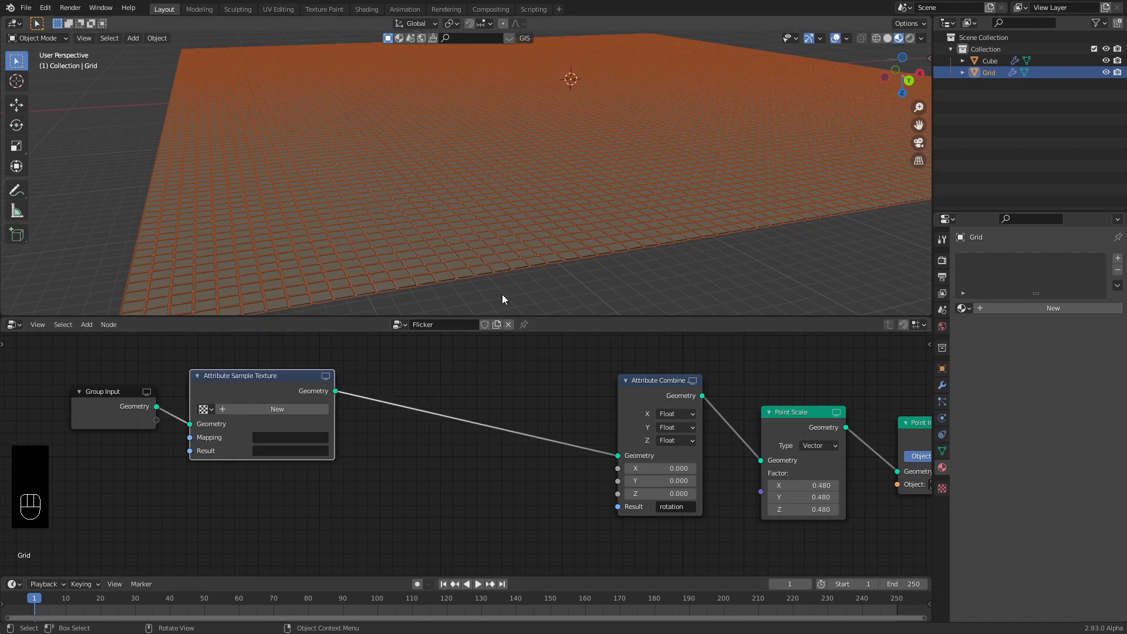
Set its Mapping to UVMap and Result to 'tone', and create a new texture.
{"action": "left_click", "coordinate": [271, 438]}
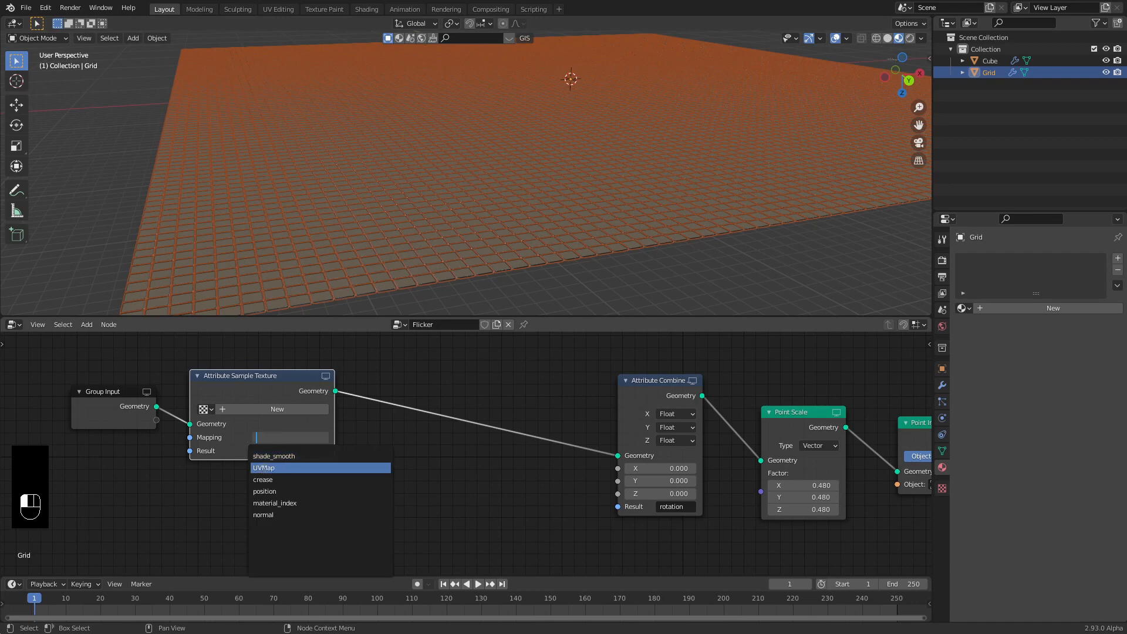
{"action": "left_click", "coordinate": [264, 467]}
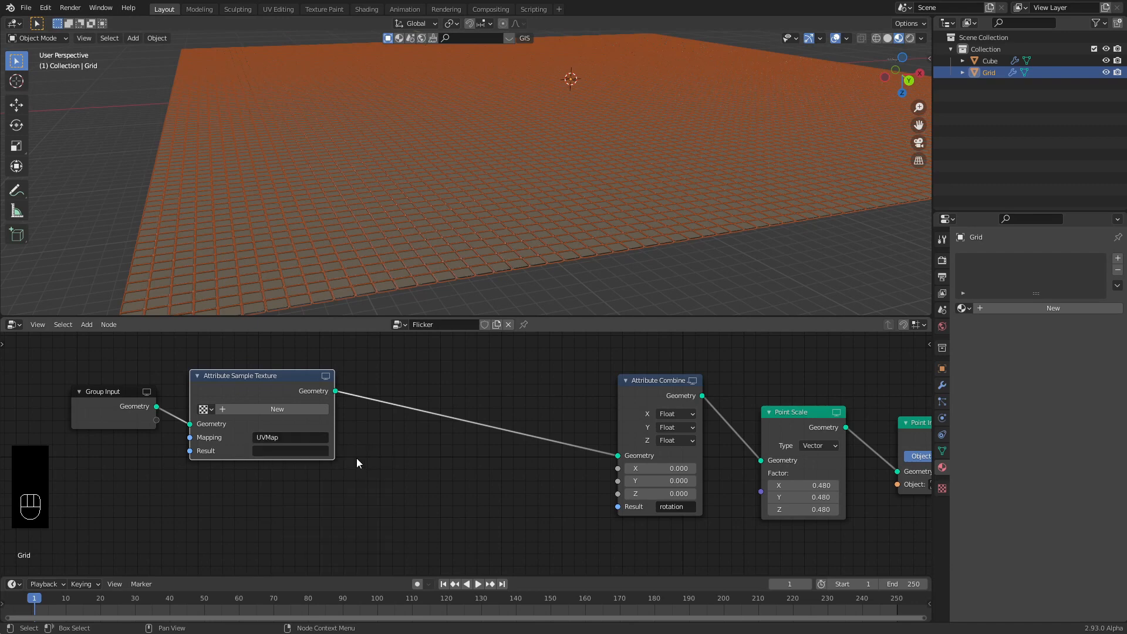
{"action": "left_click", "coordinate": [267, 452]}
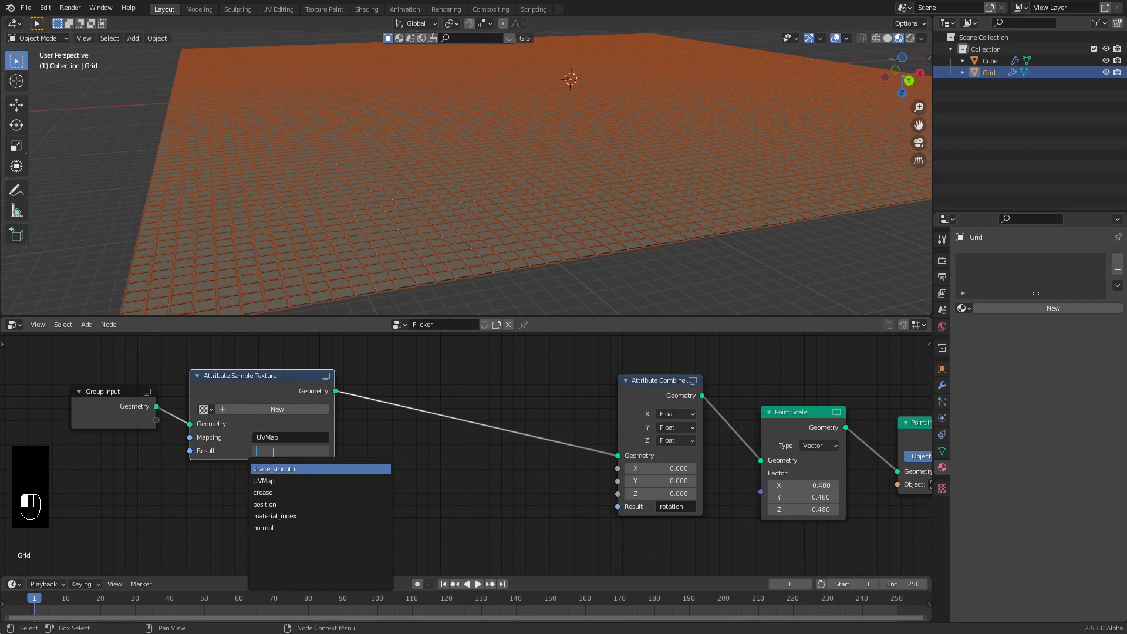
{"action": "type", "text": "tone"}
{"action": "key", "text": "Return"}
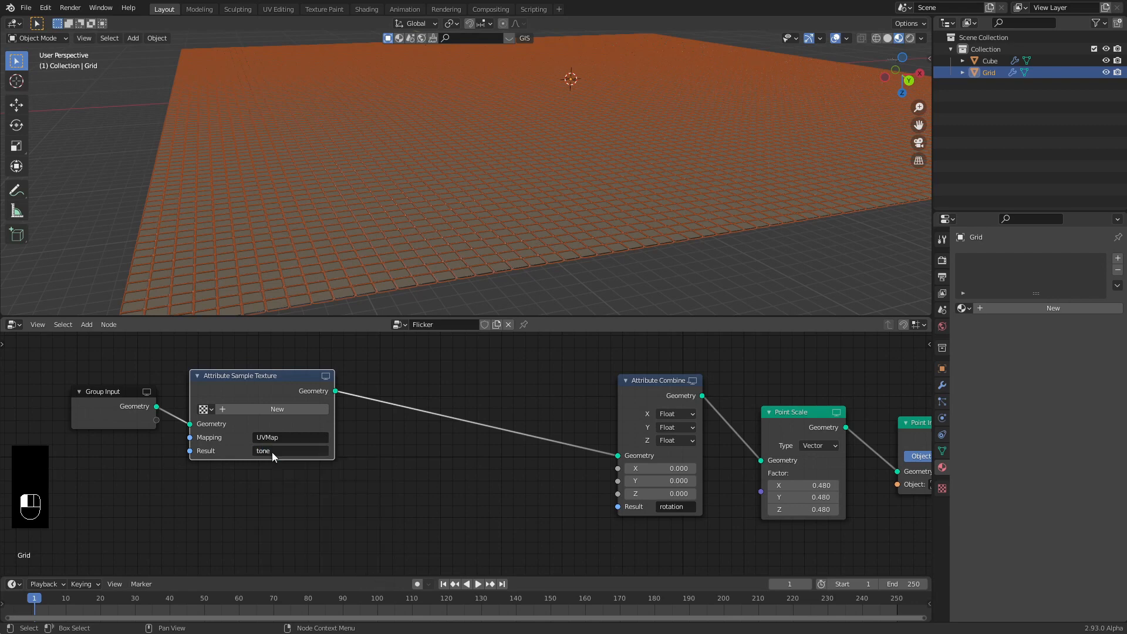
{"action": "left_click", "coordinate": [261, 410]}
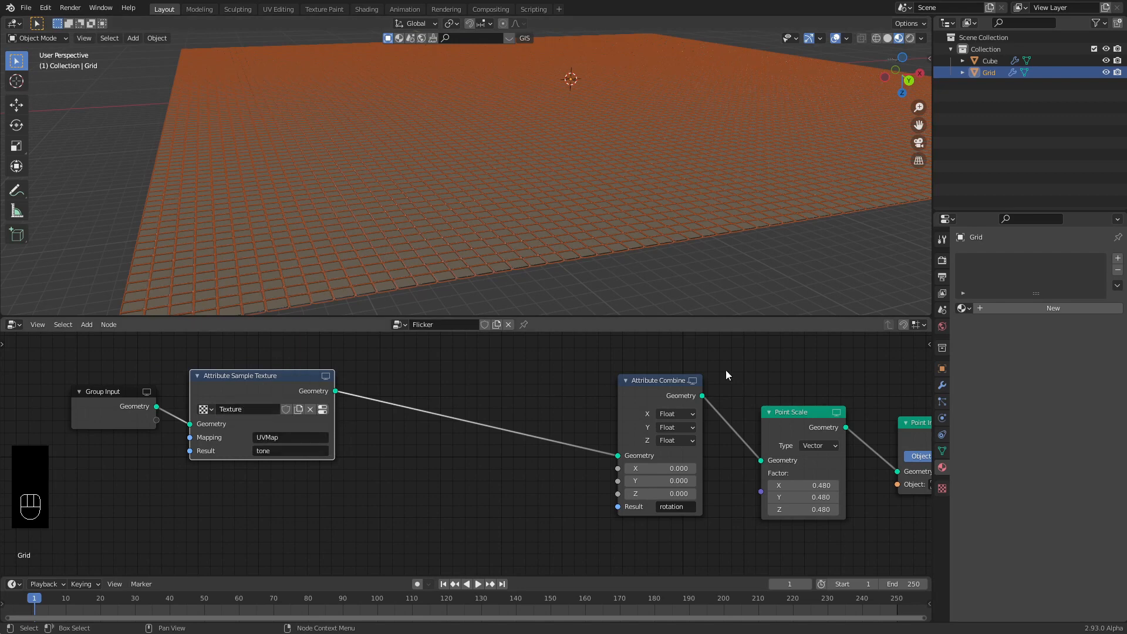
Make the new texture a Clouds type with Size 0.39 and Contrast 1.600.
{"action": "left_click", "coordinate": [943, 489]}
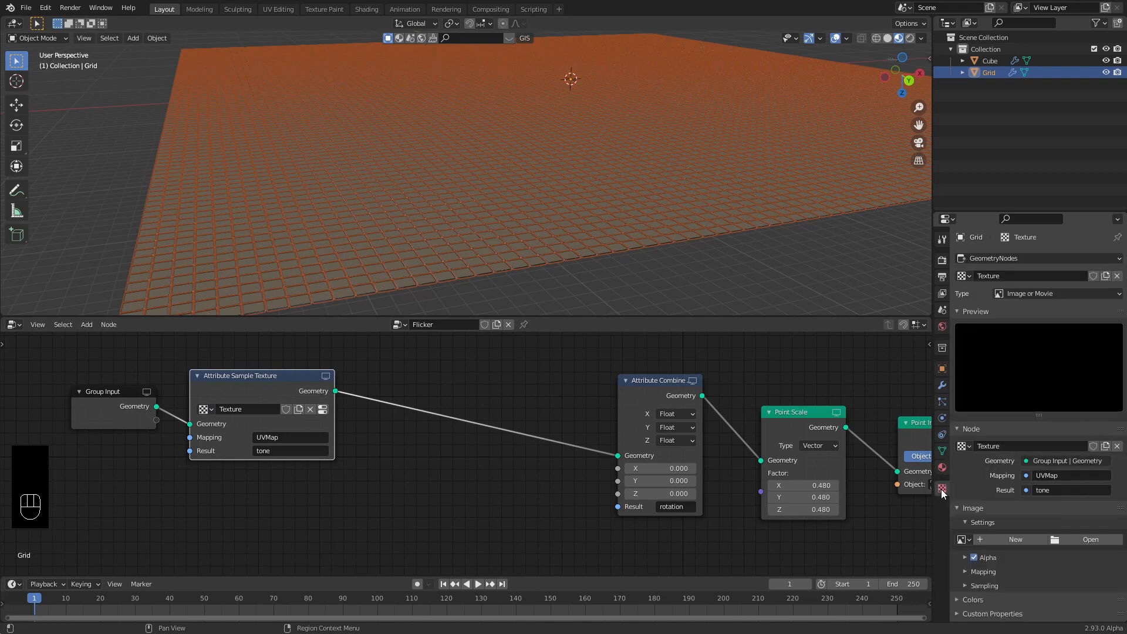
{"action": "left_click", "coordinate": [1030, 297]}
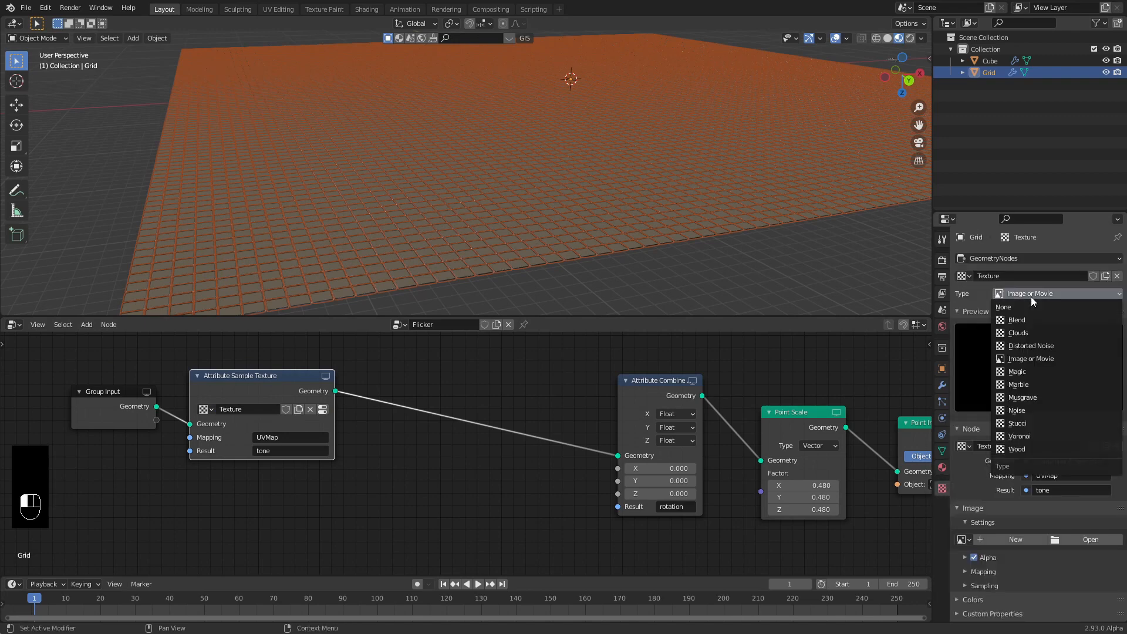
{"action": "left_click", "coordinate": [1021, 335]}
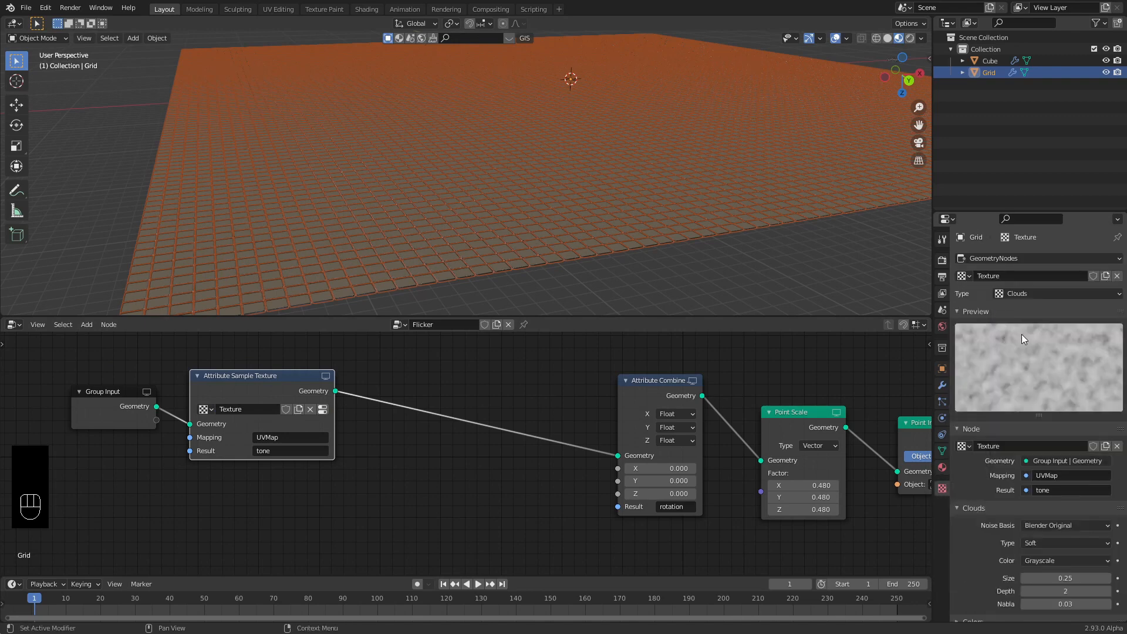
{"action": "scroll", "coordinate": [1006, 404], "scroll_direction": "down", "scroll_amount": 1}
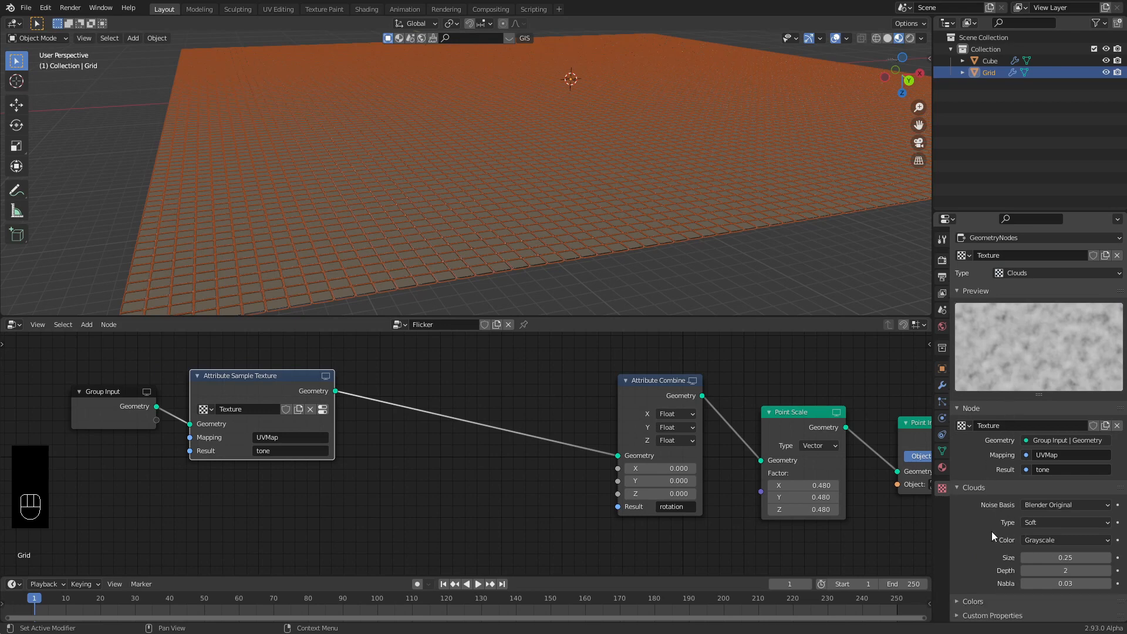
{"action": "left_click", "coordinate": [970, 602]}
{"action": "scroll", "coordinate": [985, 525], "scroll_direction": "down", "scroll_amount": 4}
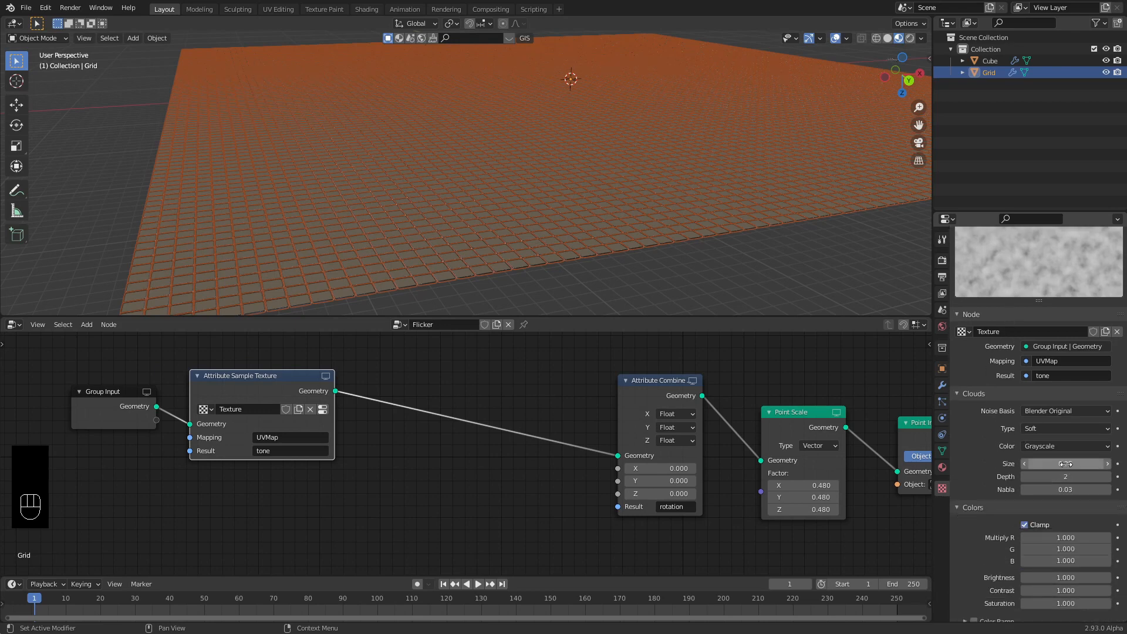
{"action": "left_click_drag", "start_coordinate": [1065, 464], "coordinate": [1069, 518]}
{"action": "scroll", "coordinate": [1066, 549], "scroll_direction": "down", "scroll_amount": 1}
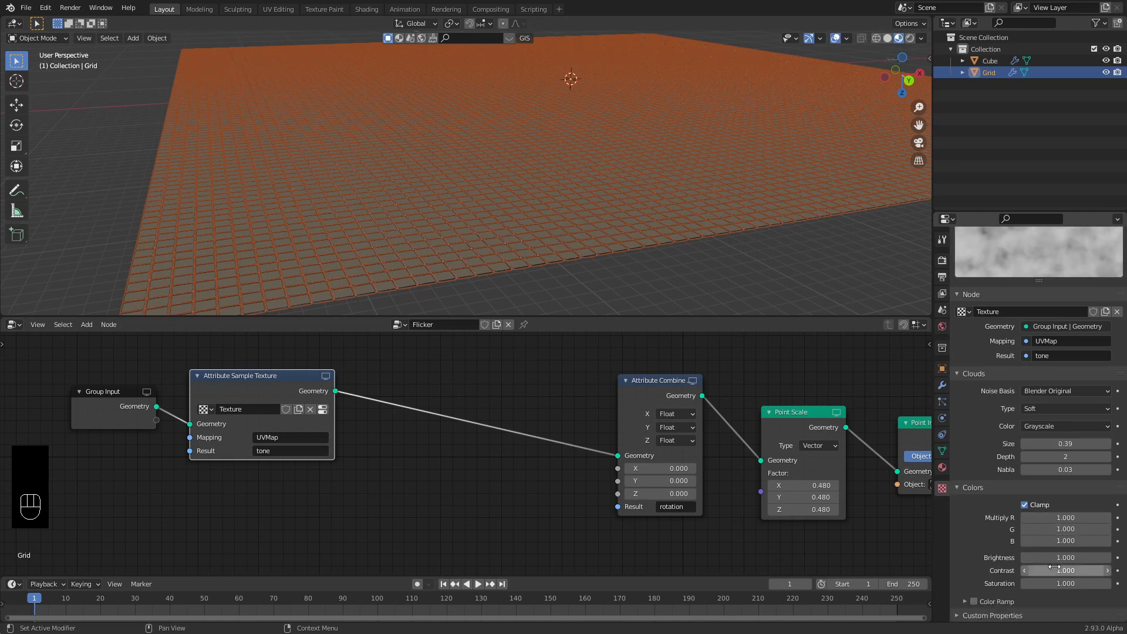
{"action": "left_click_drag", "start_coordinate": [1066, 570], "coordinate": [1081, 570]}
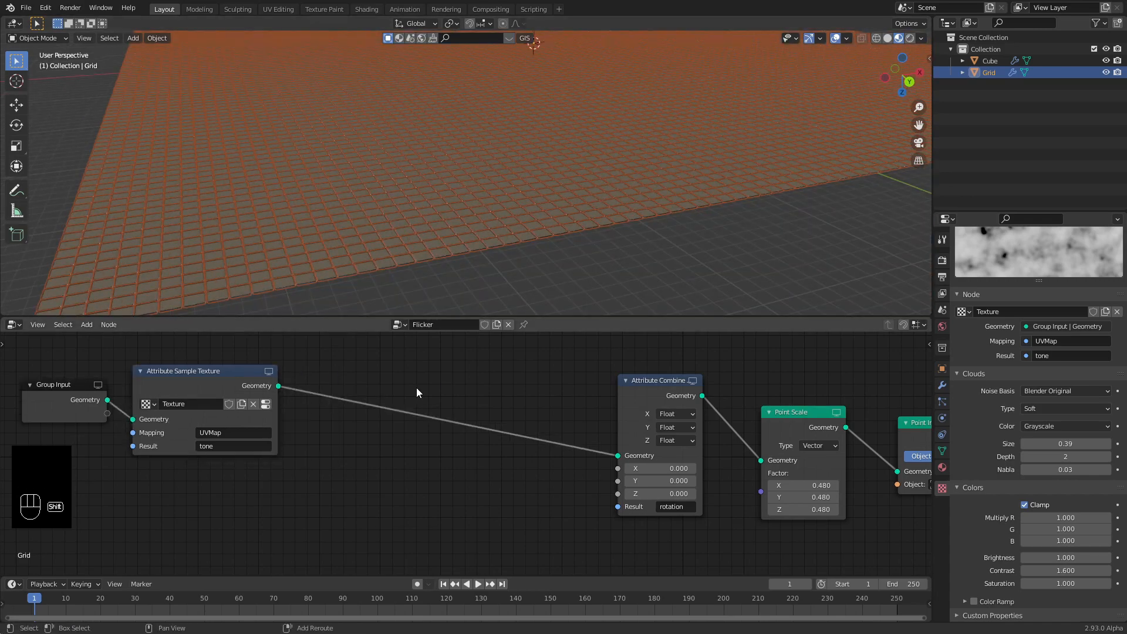
{"action": "key", "text": "shift+a"}
{"action": "mouse_move", "coordinate": [409, 389]}
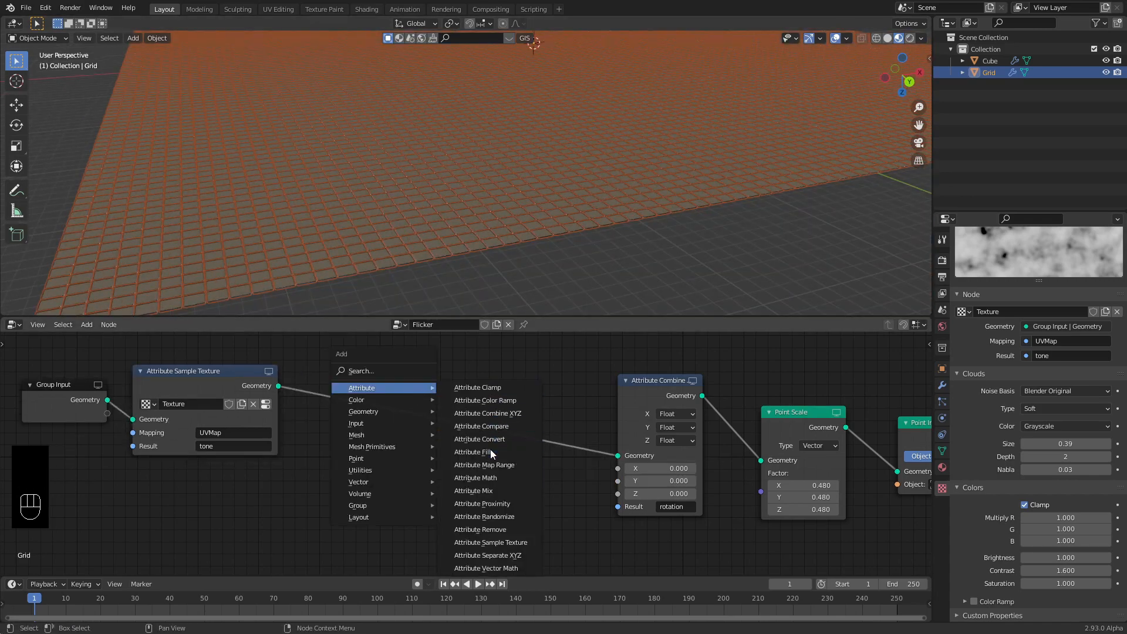
Insert an Attribute Math Multiply node with A as tone, B as a Float, writing to 'rotation_y'.
{"action": "left_click", "coordinate": [496, 478]}
{"action": "left_click", "coordinate": [455, 386]}
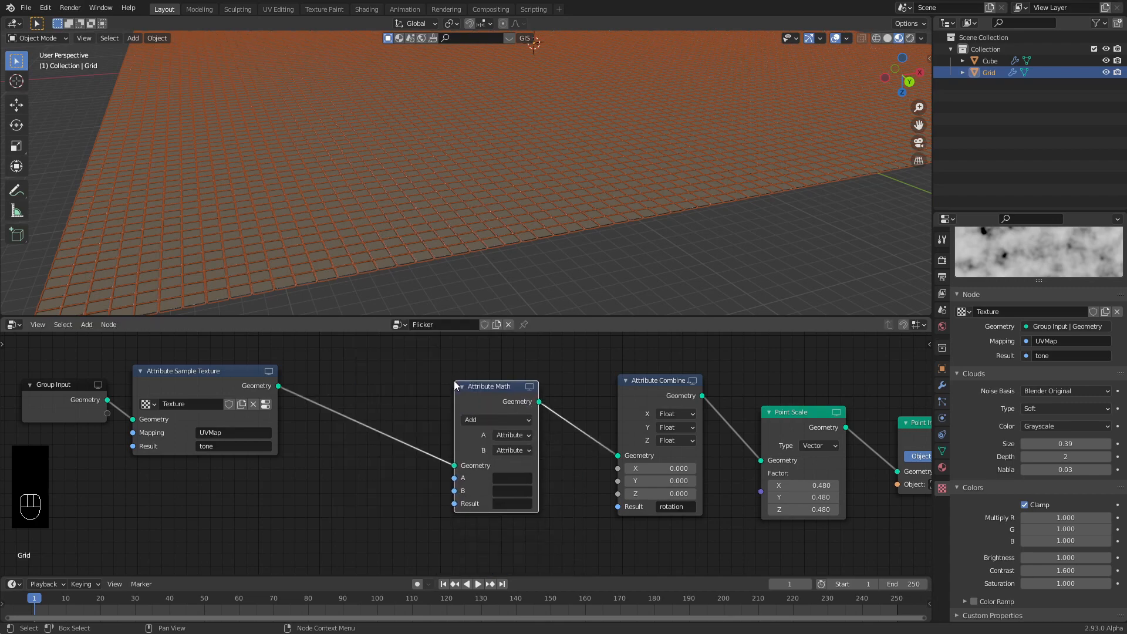
{"action": "left_click", "coordinate": [492, 421]}
{"action": "left_click", "coordinate": [488, 479]}
{"action": "left_click", "coordinate": [519, 467]}
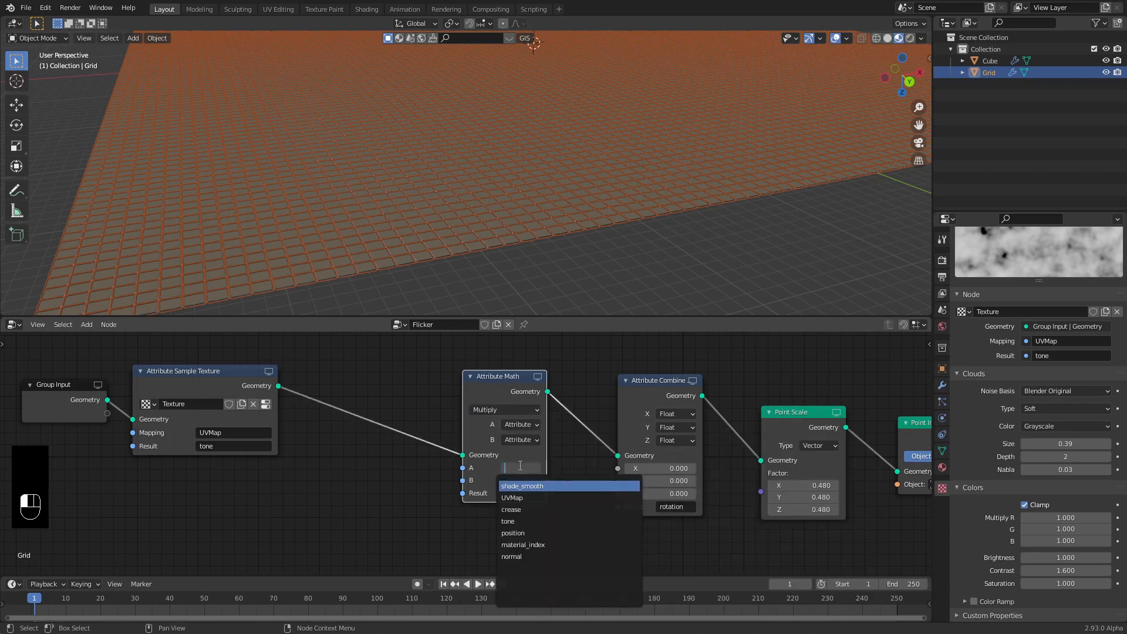
{"action": "left_click", "coordinate": [516, 521]}
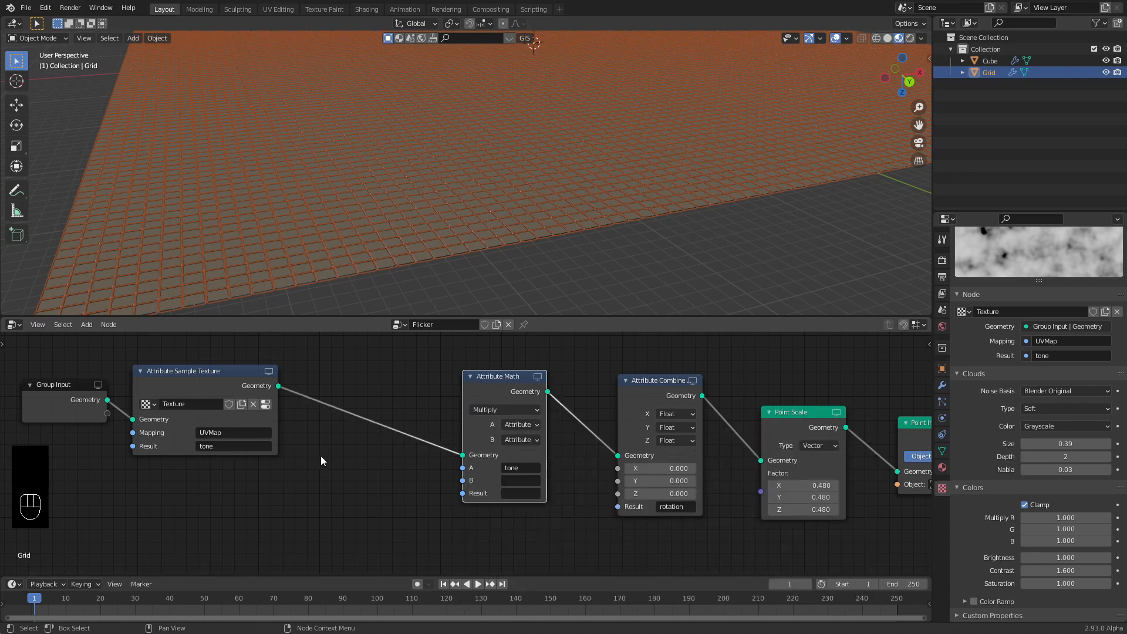
{"action": "left_click", "coordinate": [521, 440]}
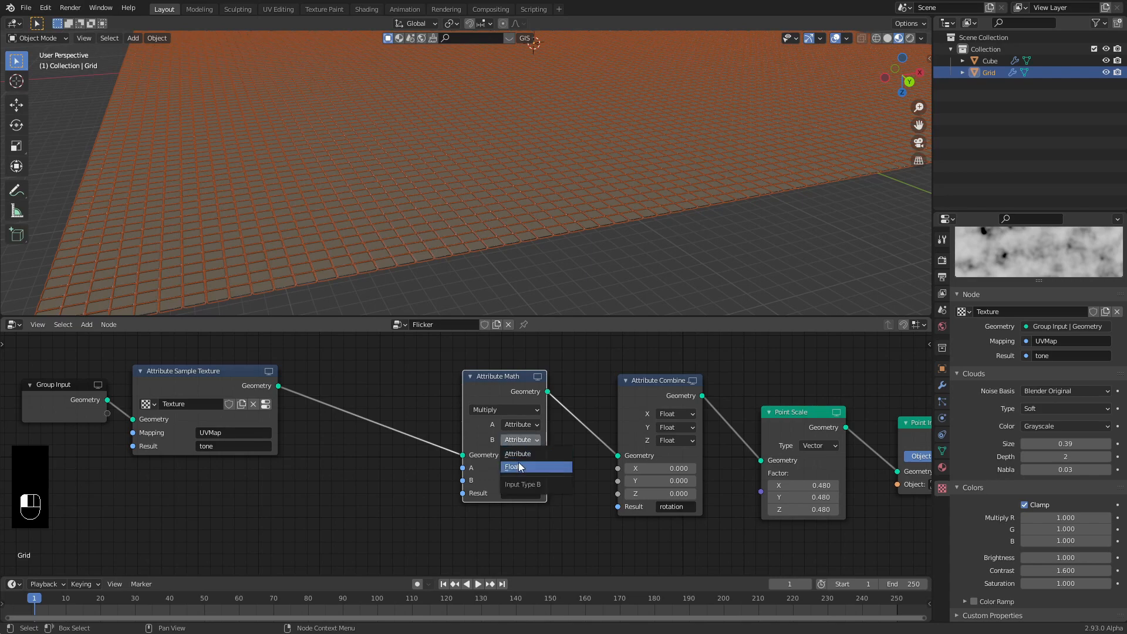
{"action": "left_click", "coordinate": [519, 464]}
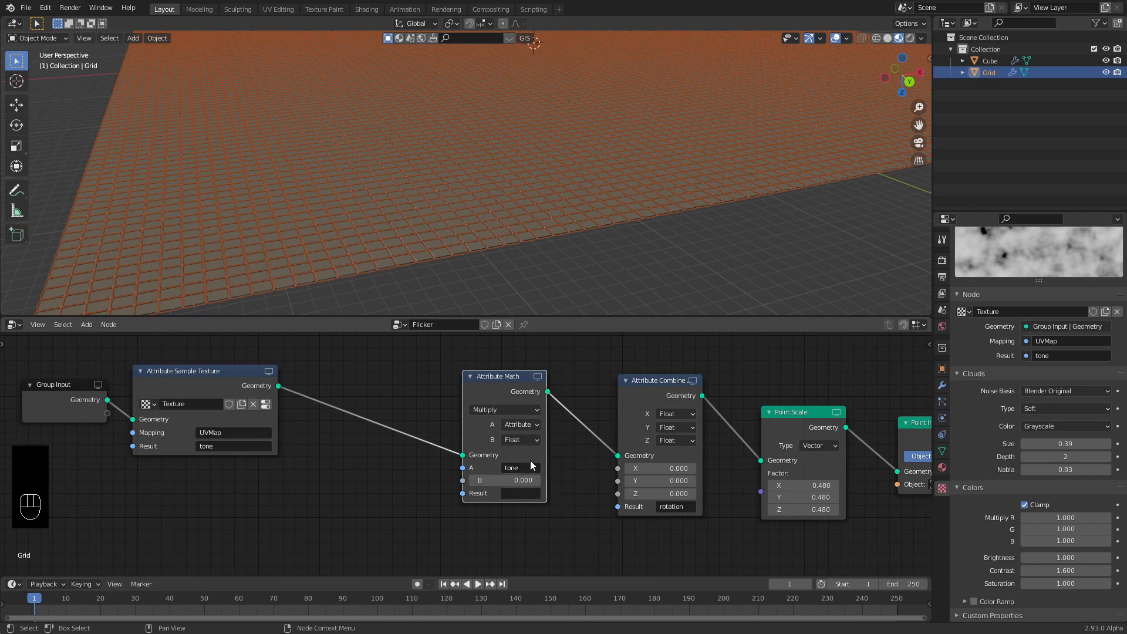
{"action": "left_click", "coordinate": [515, 494]}
{"action": "type", "text": "rota"}
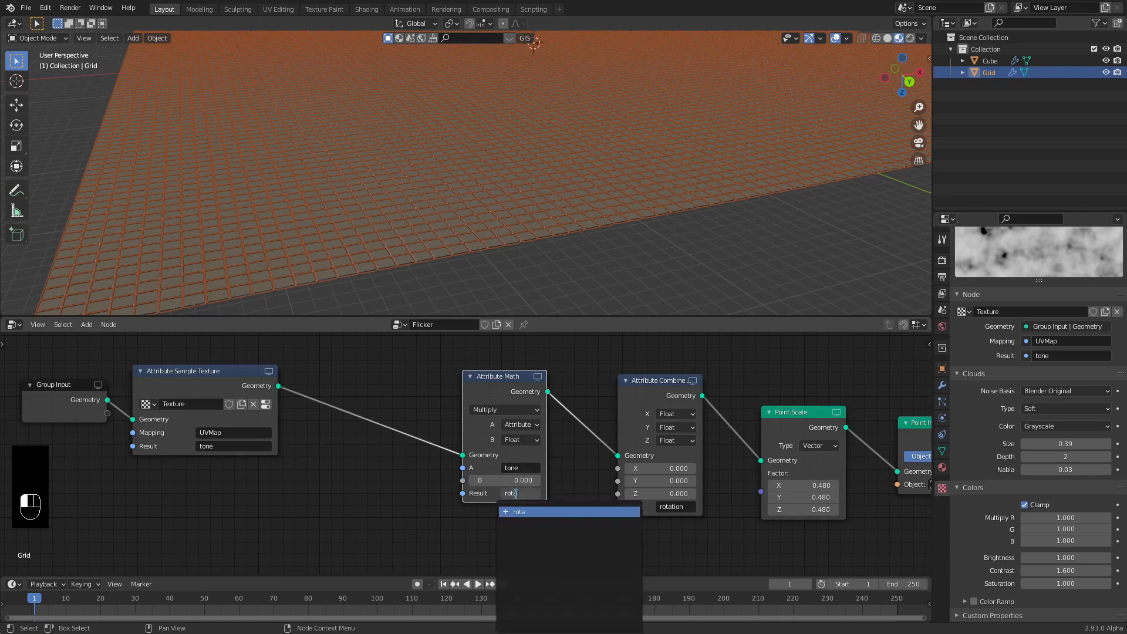
{"action": "type", "text": "tion_y"}
{"action": "key", "text": "Return"}
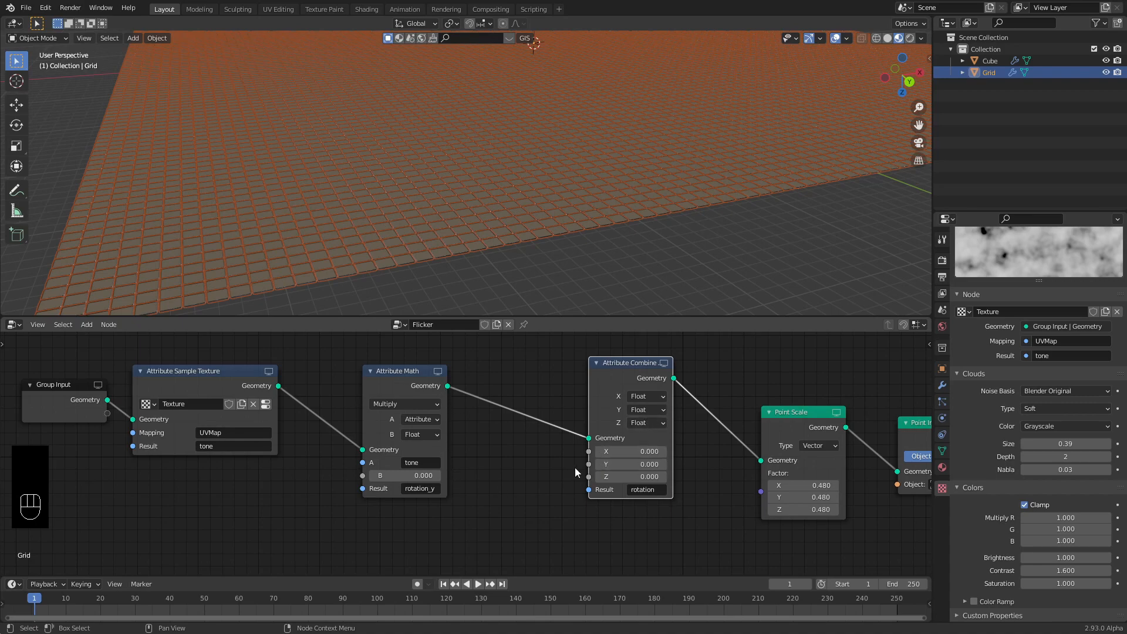
Set the Attribute Combine Y input to read the rotation_y attribute.
{"action": "left_click", "coordinate": [643, 409]}
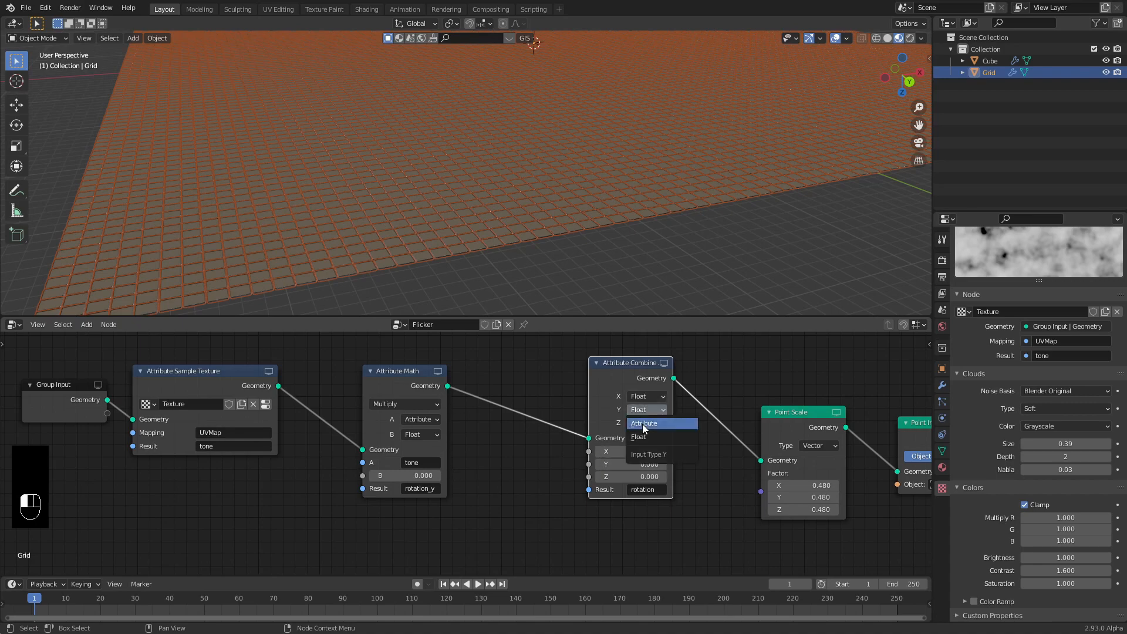
{"action": "left_click", "coordinate": [644, 426]}
{"action": "left_click", "coordinate": [639, 464]}
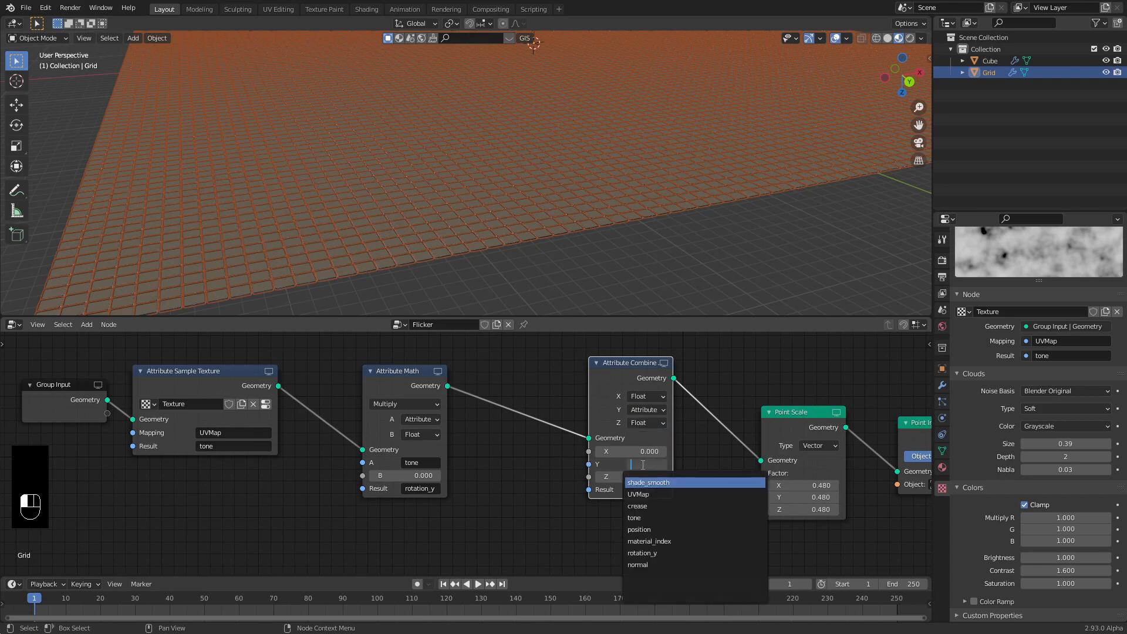
{"action": "left_click", "coordinate": [643, 553]}
{"action": "mouse_move", "coordinate": [420, 450]}
{"action": "left_mouse_down"}
{"action": "mouse_move", "coordinate": [440, 444]}
{"action": "mouse_move", "coordinate": [446, 470]}
{"action": "mouse_move", "coordinate": [520, 470]}
{"action": "left_mouse_up"}
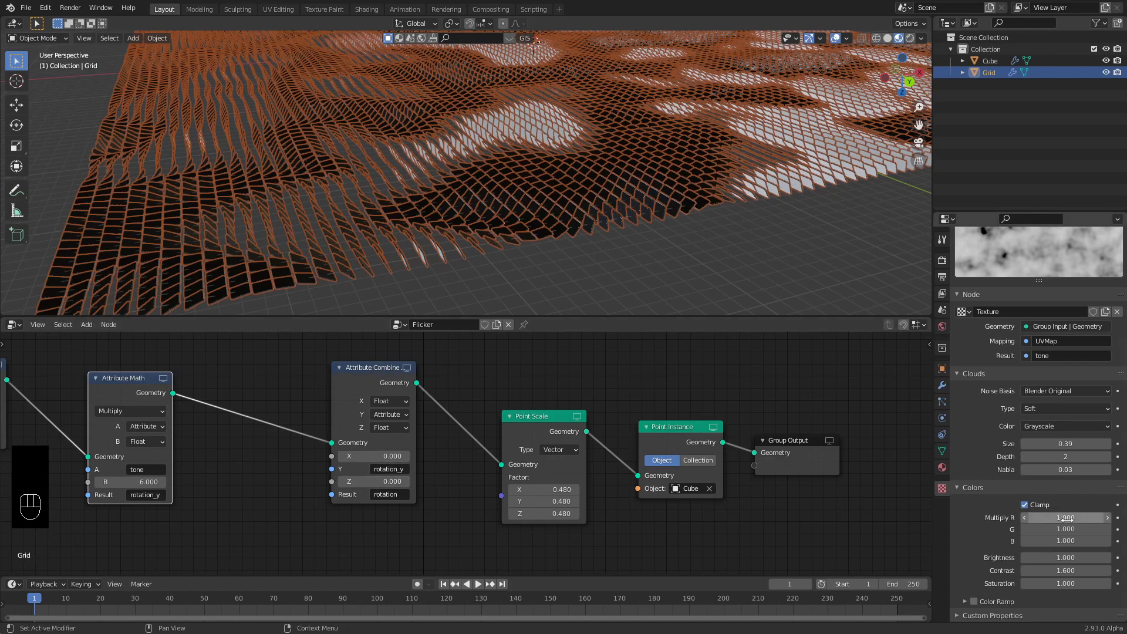
Lower the cloud texture's Brightness to 0.000 and inspect the tile grid around the small Cube.
{"action": "scroll", "coordinate": [1004, 427], "scroll_direction": "up", "scroll_amount": 3}
{"action": "scroll", "coordinate": [1003, 426], "scroll_direction": "down", "scroll_amount": 1}
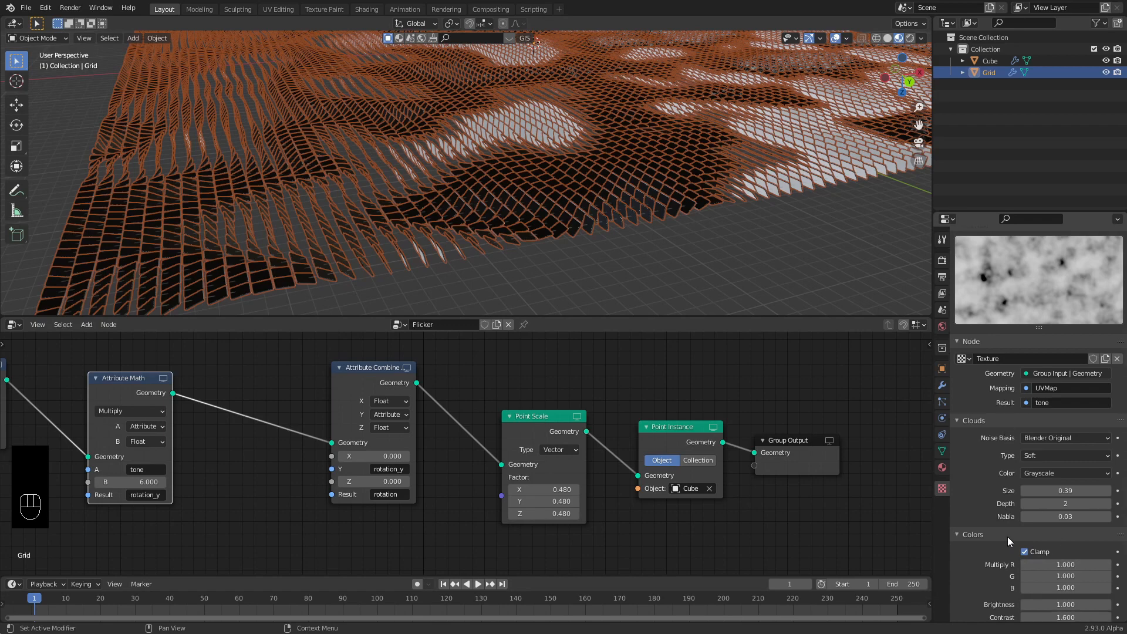
{"action": "scroll", "coordinate": [1008, 540], "scroll_direction": "down", "scroll_amount": 2}
{"action": "left_click_drag", "start_coordinate": [1063, 559], "coordinate": [1001, 558]}
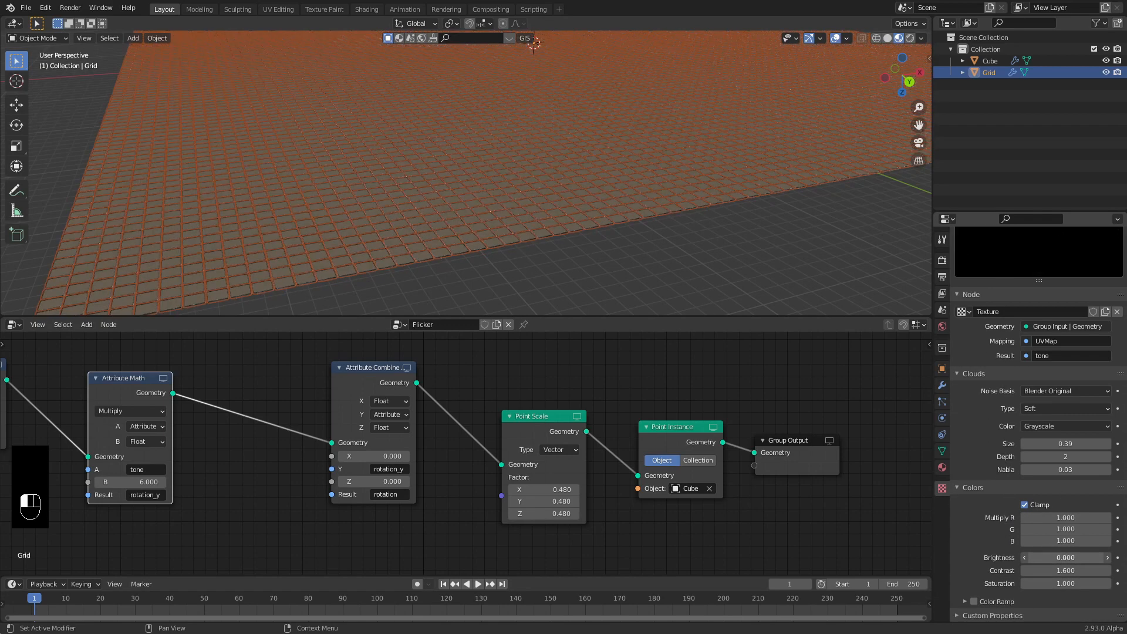
{"action": "scroll", "coordinate": [372, 261], "scroll_direction": "up", "scroll_amount": 7}
{"action": "middle_click_drag", "start_coordinate": [385, 270], "coordinate": [462, 241], "text": "shift"}
{"action": "scroll", "coordinate": [499, 189], "scroll_direction": "down", "scroll_amount": 8}
{"action": "scroll", "coordinate": [455, 228], "scroll_direction": "down", "scroll_amount": 5}
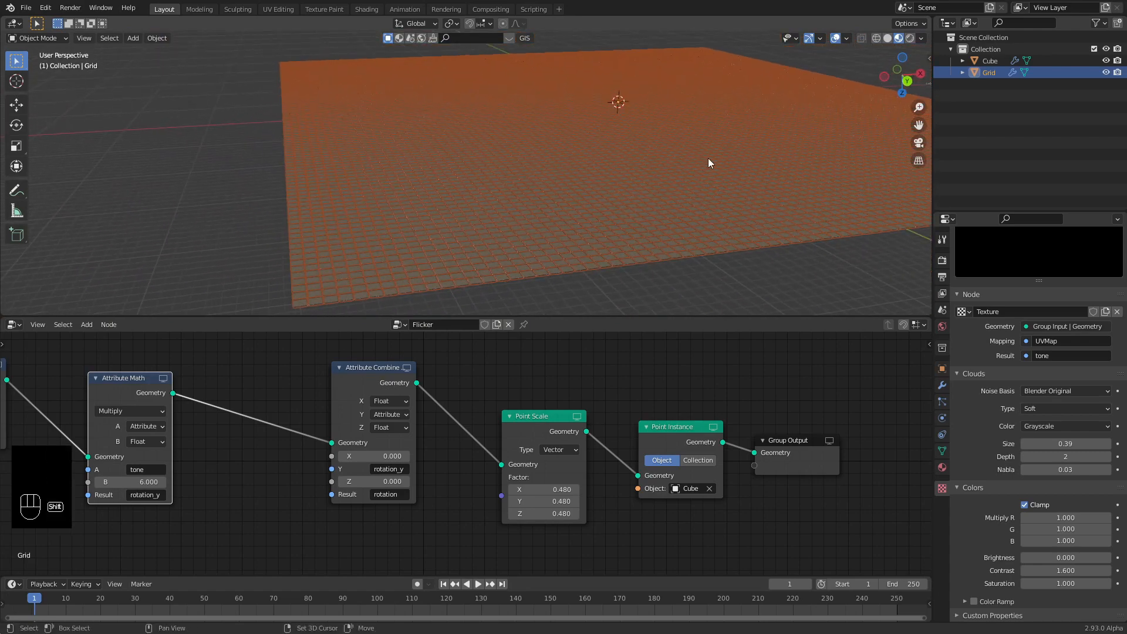
{"action": "middle_click_drag", "start_coordinate": [708, 157], "coordinate": [241, 218], "text": "shift"}
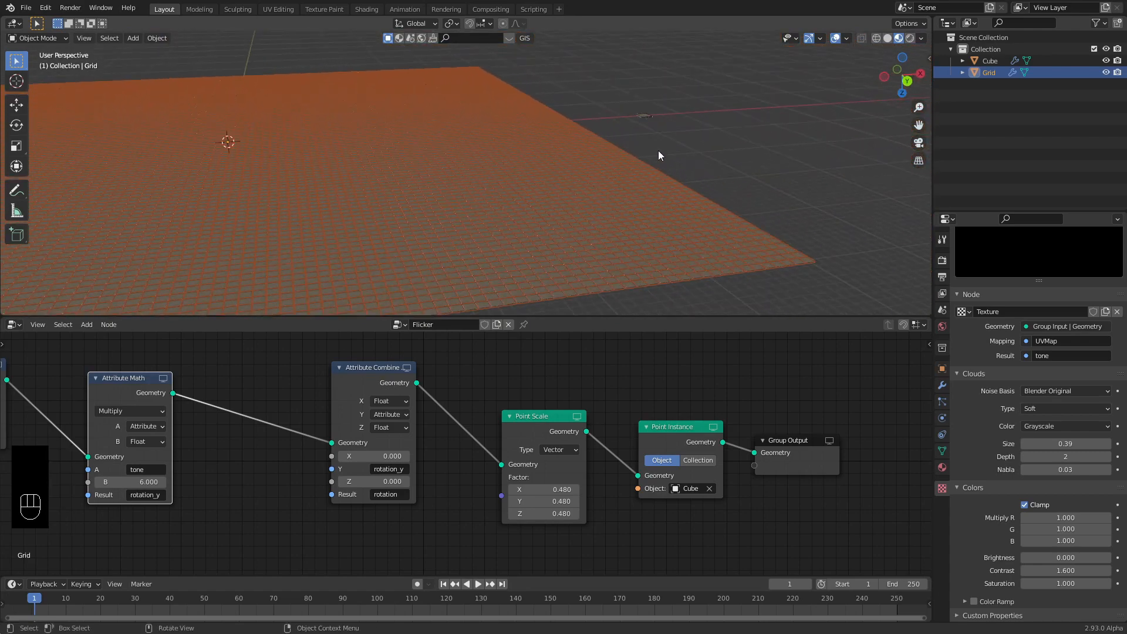
{"action": "middle_click_drag", "start_coordinate": [660, 150], "coordinate": [580, 229], "text": "shift"}
Rotate the Cube 180° around Y and apply its rotation.
{"action": "left_click", "coordinate": [575, 192]}
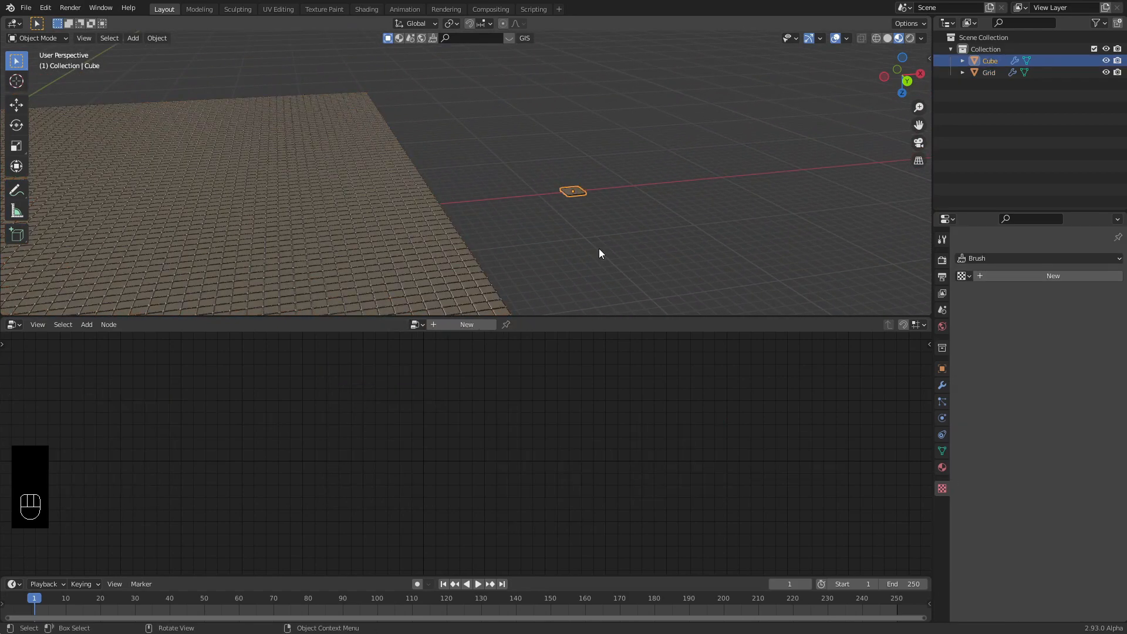
{"action": "key", "text": "r"}
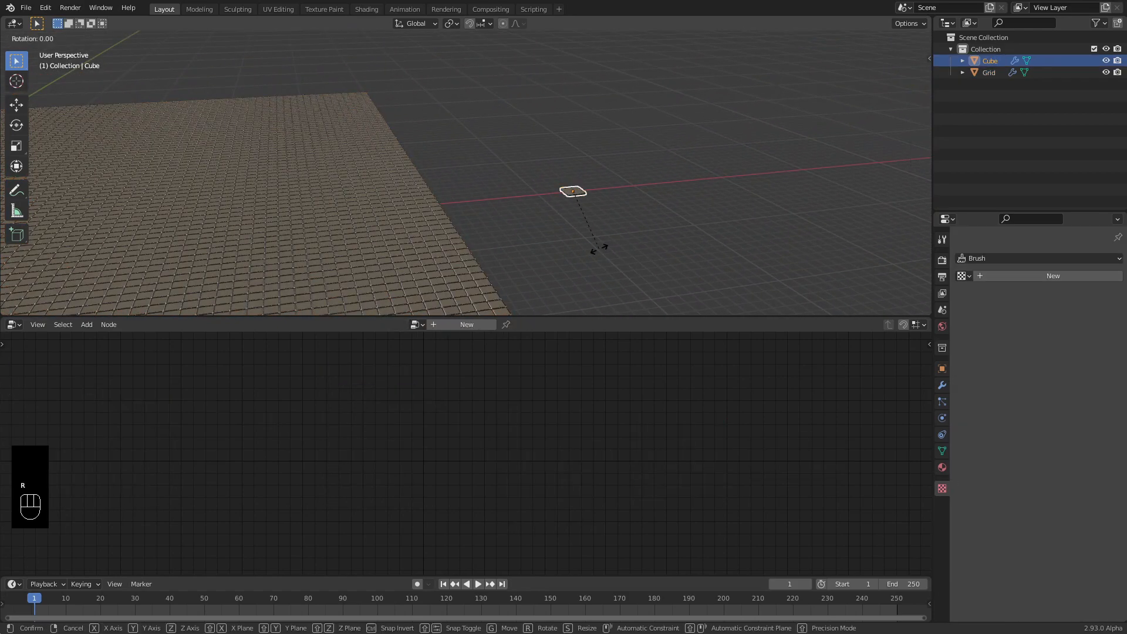
{"action": "type", "text": "y180"}
{"action": "key", "text": "Return"}
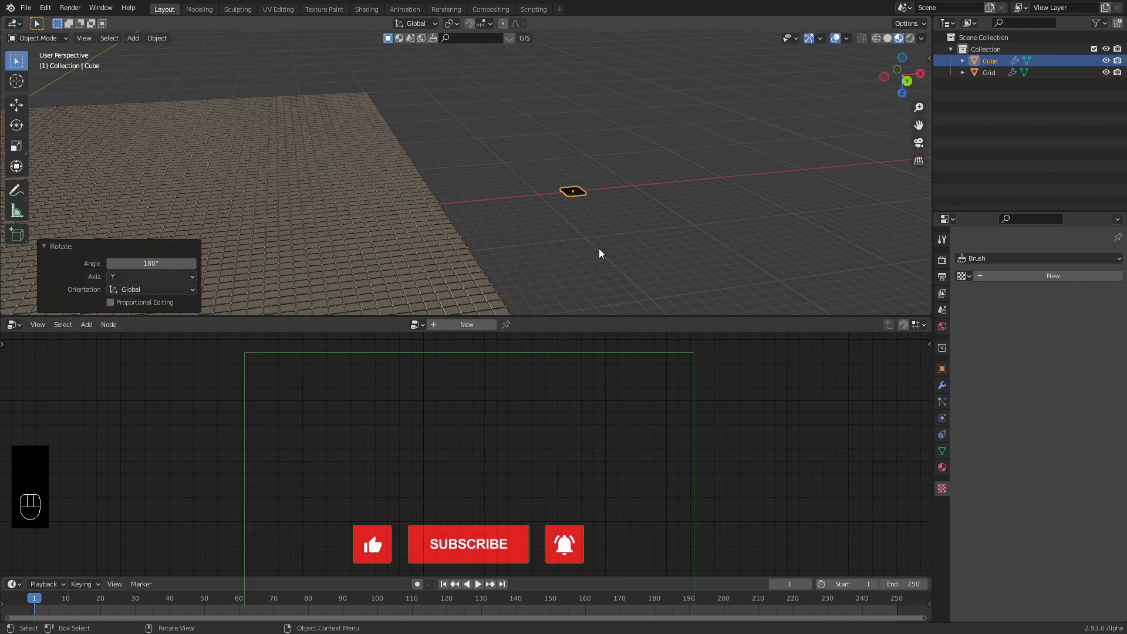
{"action": "key", "text": "ctrl+a"}
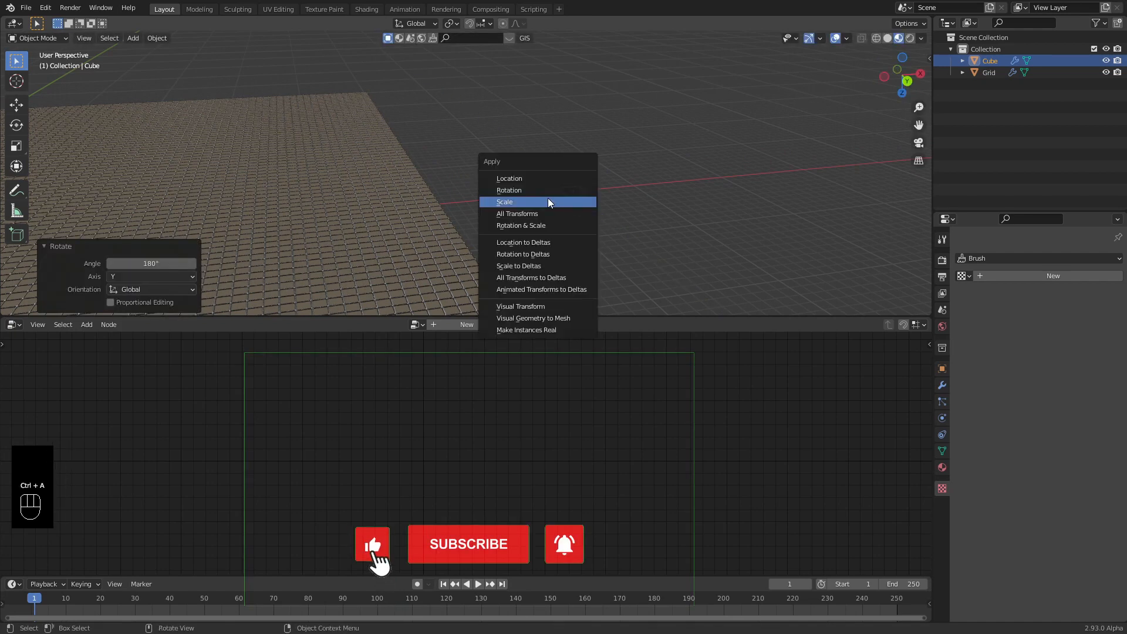
{"action": "left_click", "coordinate": [516, 189]}
Pan the viewport and reselect the Grid.
{"action": "middle_click_drag", "start_coordinate": [473, 260], "coordinate": [593, 212], "text": "shift"}
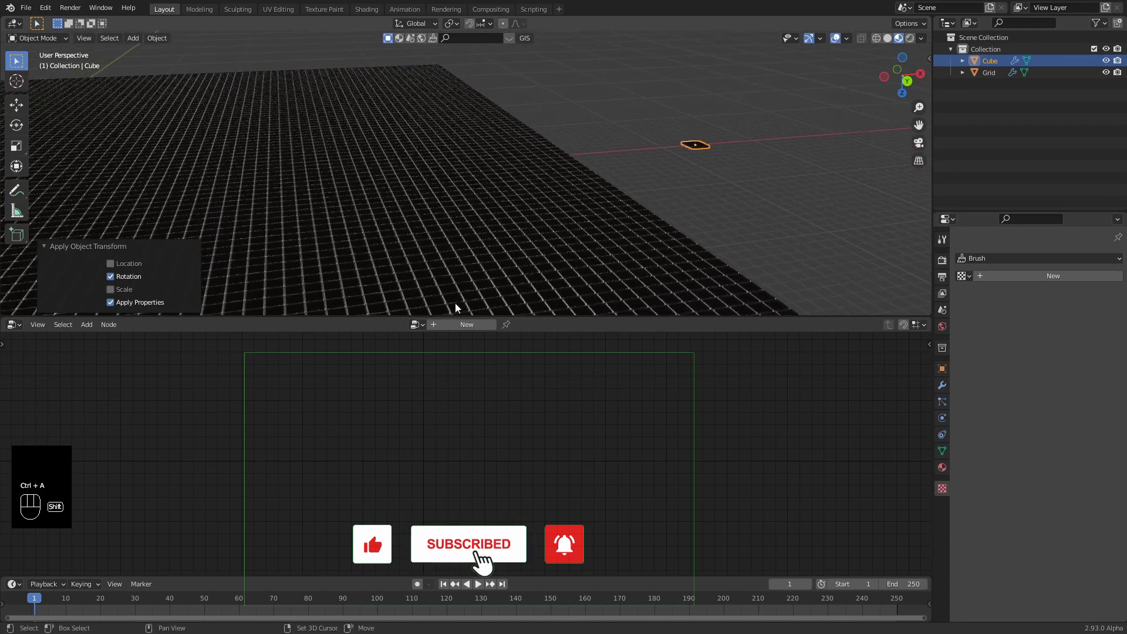
{"action": "scroll", "coordinate": [433, 251], "scroll_direction": "down", "scroll_amount": 1}
{"action": "middle_click_drag", "start_coordinate": [433, 259], "coordinate": [596, 163], "text": "shift"}
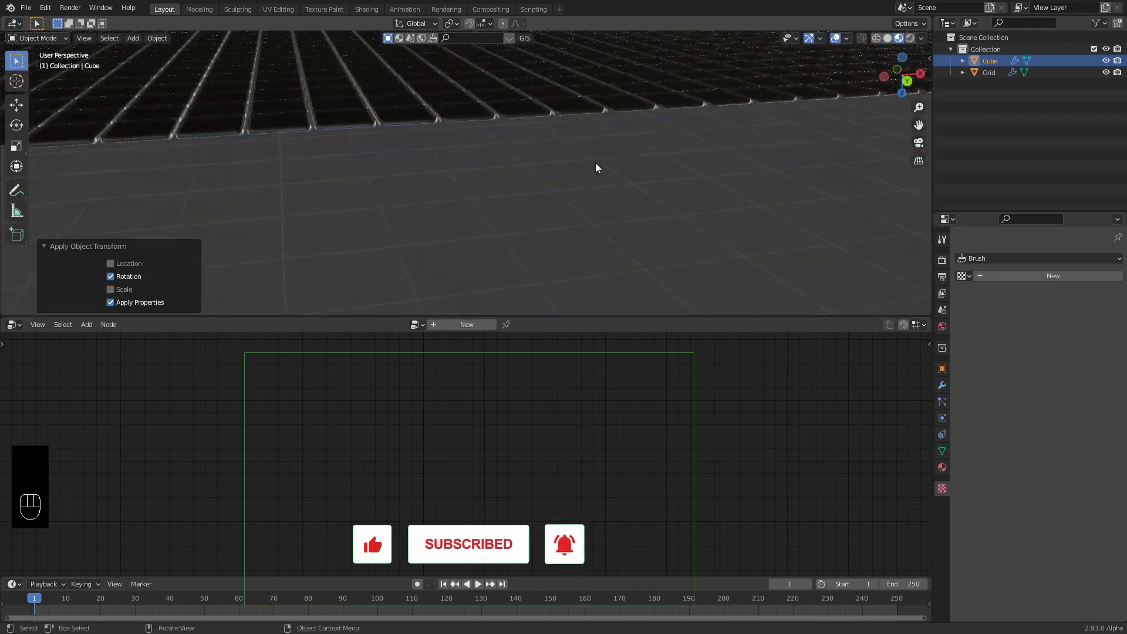
{"action": "scroll", "coordinate": [420, 136], "scroll_direction": "down", "scroll_amount": 3}
{"action": "left_click", "coordinate": [420, 136]}
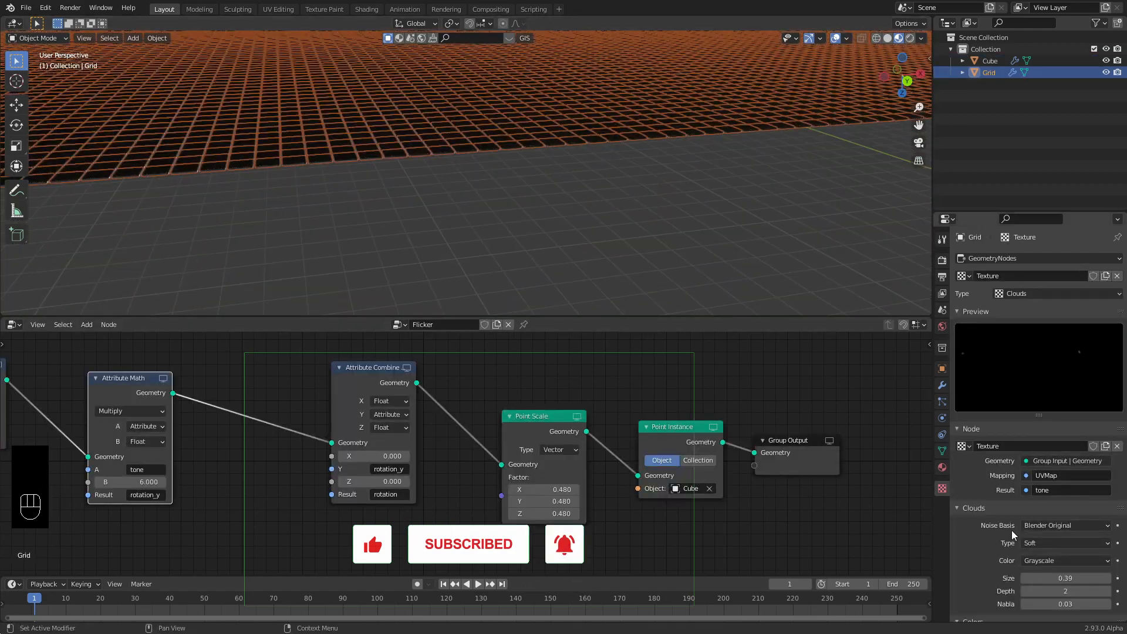
Raise the cloud texture brightness to 2.0 and view the grid from lower and closer.
{"action": "scroll", "coordinate": [991, 548], "scroll_direction": "down", "scroll_amount": 3}
{"action": "scroll", "coordinate": [991, 548], "scroll_direction": "down", "scroll_amount": 3}
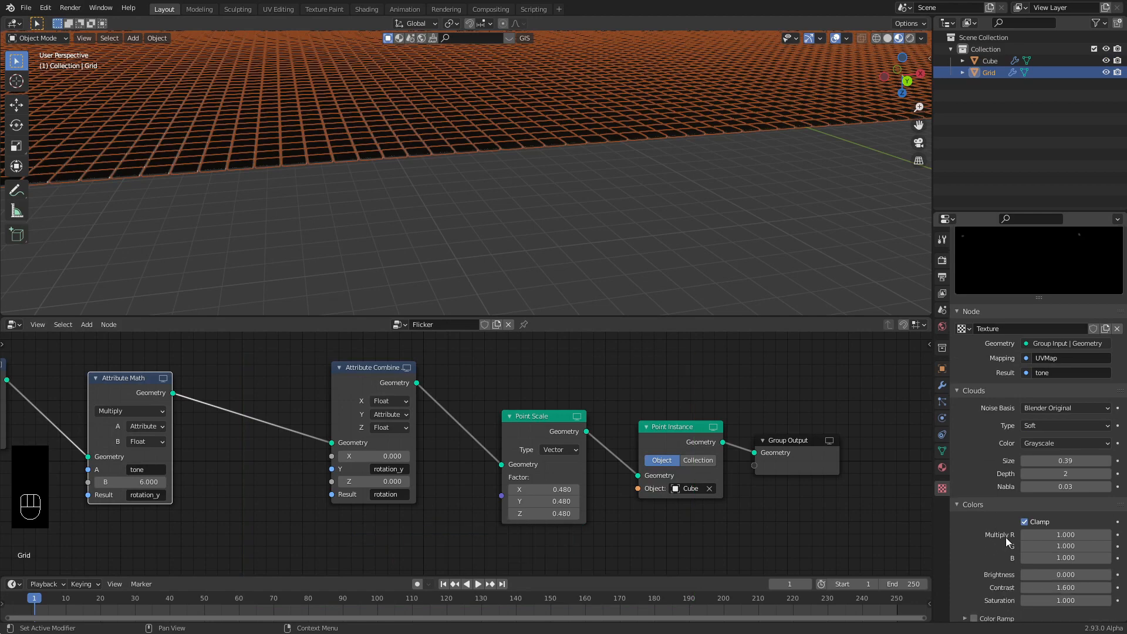
{"action": "scroll", "coordinate": [1040, 538], "scroll_direction": "down", "scroll_amount": 1}
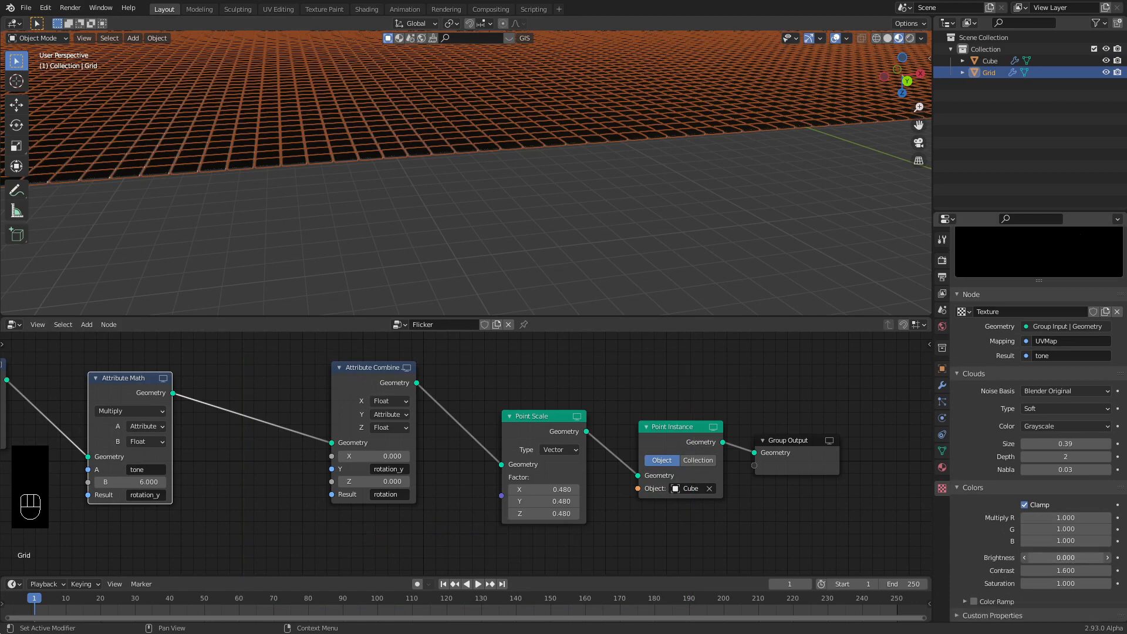
{"action": "left_click_drag", "start_coordinate": [1051, 558], "coordinate": [1110, 558]}
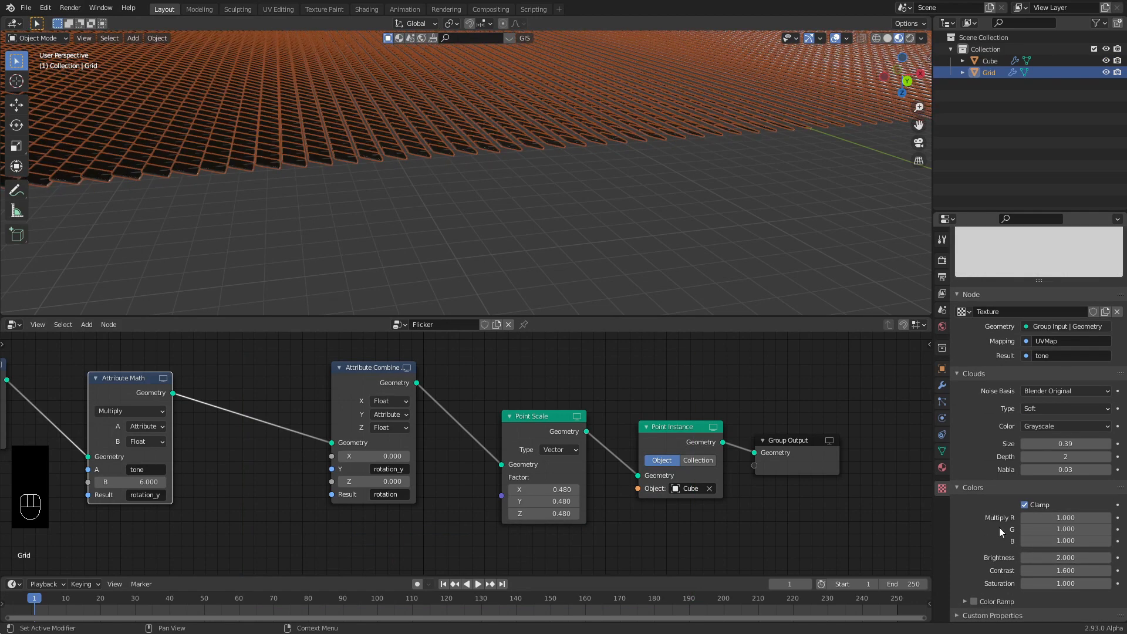
{"action": "middle_click_drag", "start_coordinate": [424, 244], "coordinate": [529, 238]}
Set the Attribute Math tone multiplier B to 0, then raise it to 3.1.
{"action": "left_click", "coordinate": [162, 478]}
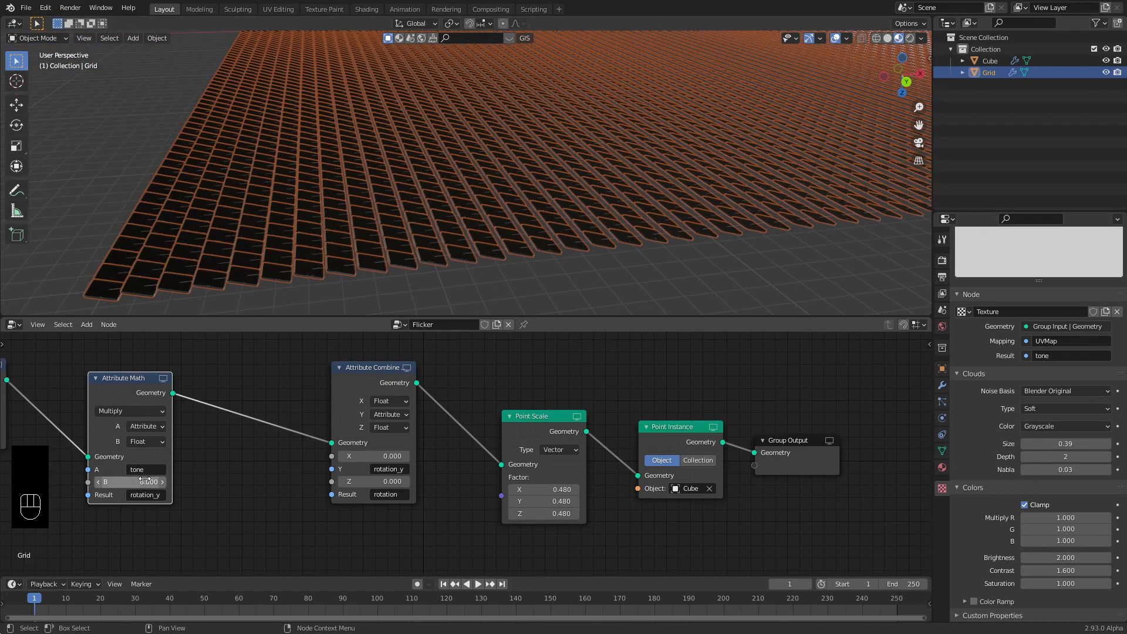
{"action": "type", "text": "0"}
{"action": "key", "text": "Return"}
{"action": "left_click", "coordinate": [177, 475]}
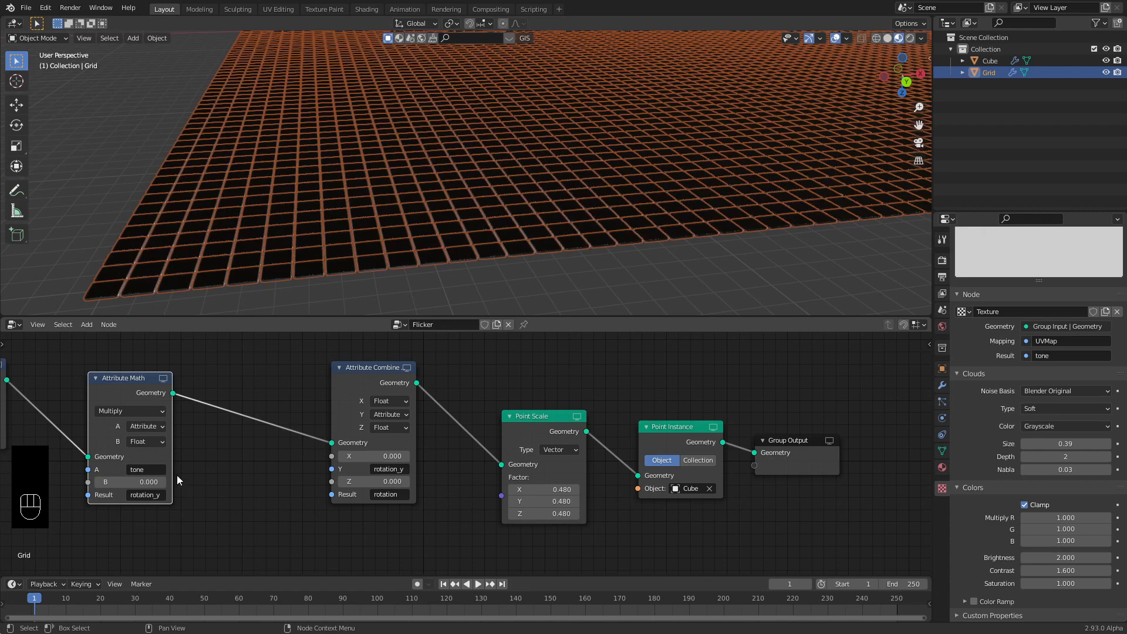
{"action": "left_click_drag", "start_coordinate": [134, 375], "coordinate": [218, 374]}
{"action": "middle_click_drag", "start_coordinate": [218, 374], "coordinate": [332, 381]}
{"action": "left_click_drag", "start_coordinate": [333, 382], "coordinate": [350, 371]}
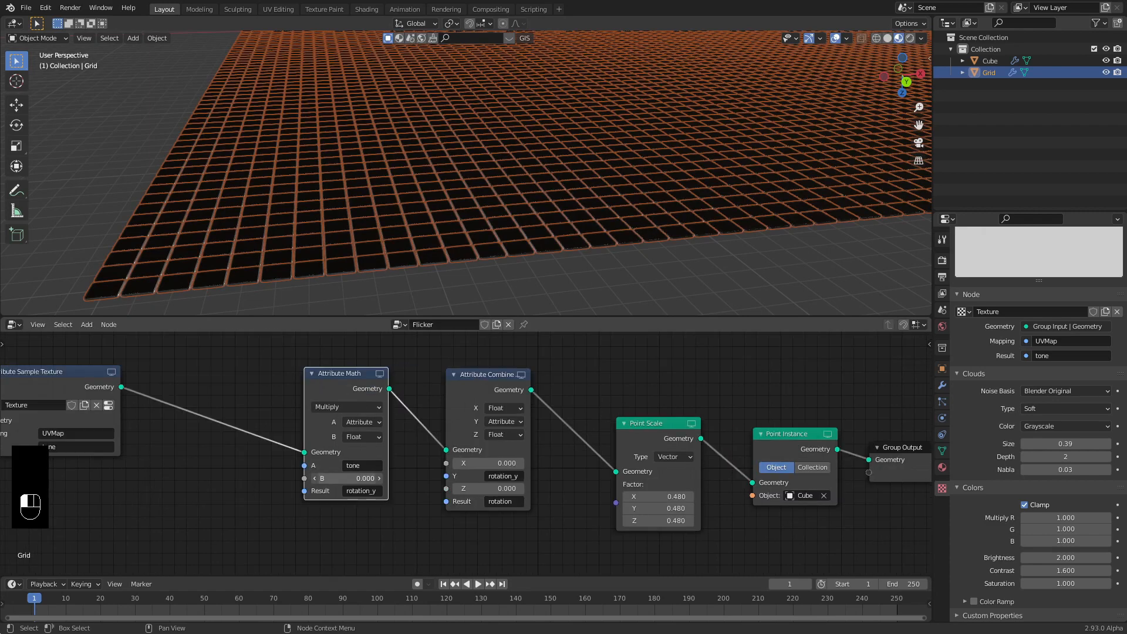
{"action": "left_click_drag", "start_coordinate": [349, 478], "coordinate": [485, 478]}
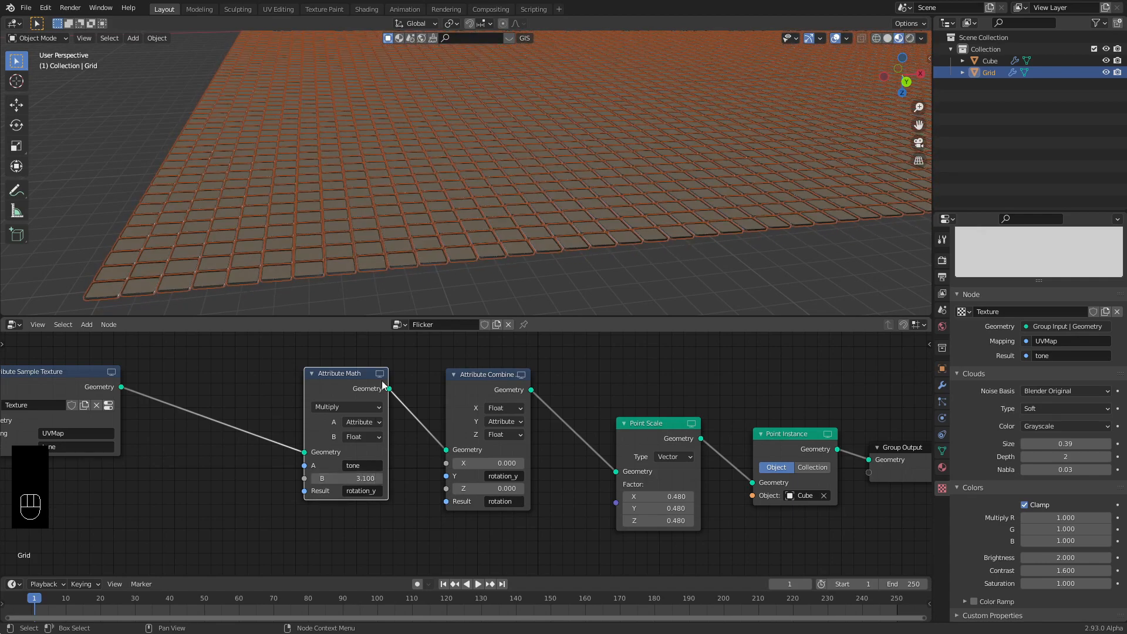
Lower the cloud texture brightness to 1.39 for a patchier tile pattern.
{"action": "middle_click_drag", "start_coordinate": [341, 260], "coordinate": [349, 276]}
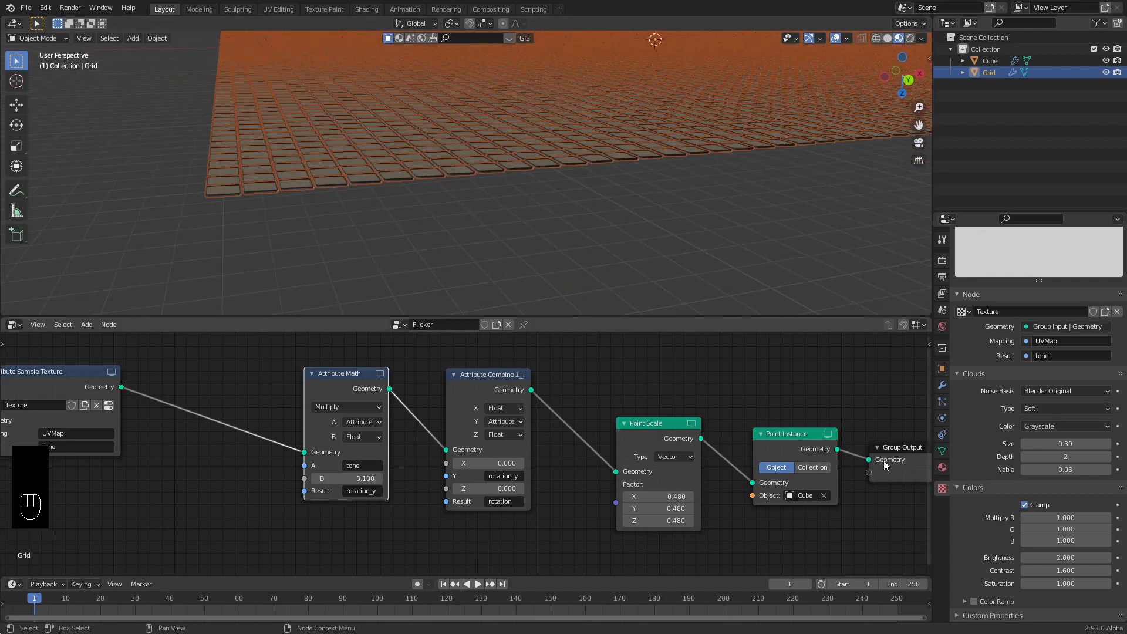
{"action": "middle_click_drag", "start_coordinate": [638, 207], "coordinate": [656, 227], "text": "shift"}
{"action": "scroll", "coordinate": [656, 226], "scroll_direction": "down", "scroll_amount": 4}
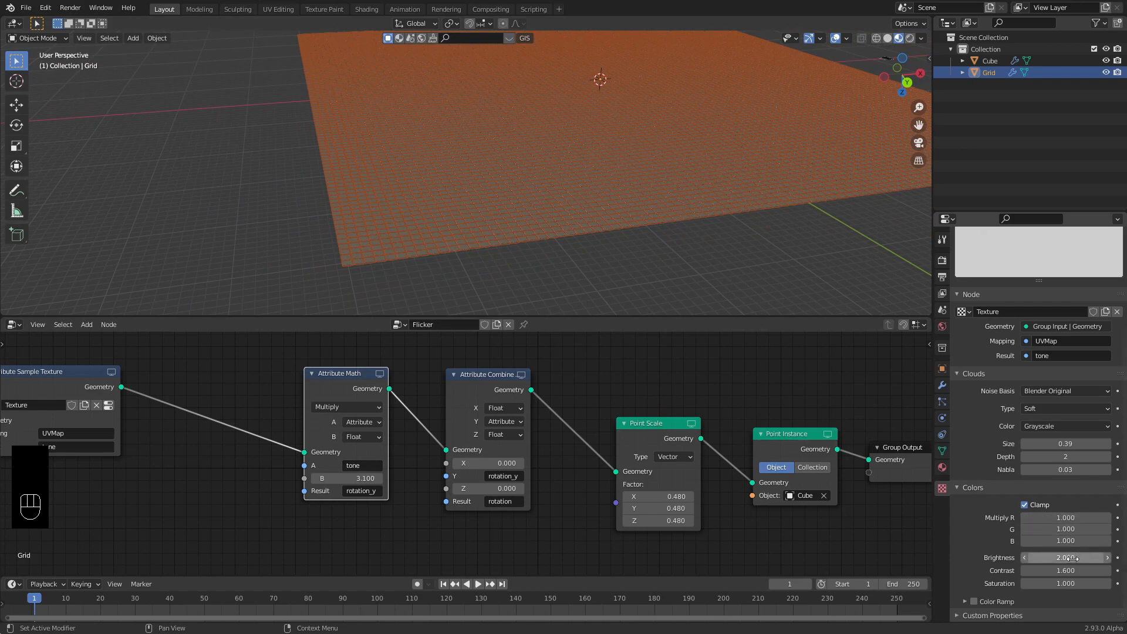
{"action": "left_click_drag", "start_coordinate": [1068, 559], "coordinate": [1021, 559]}
{"action": "middle_click_drag", "start_coordinate": [122, 398], "coordinate": [325, 405]}
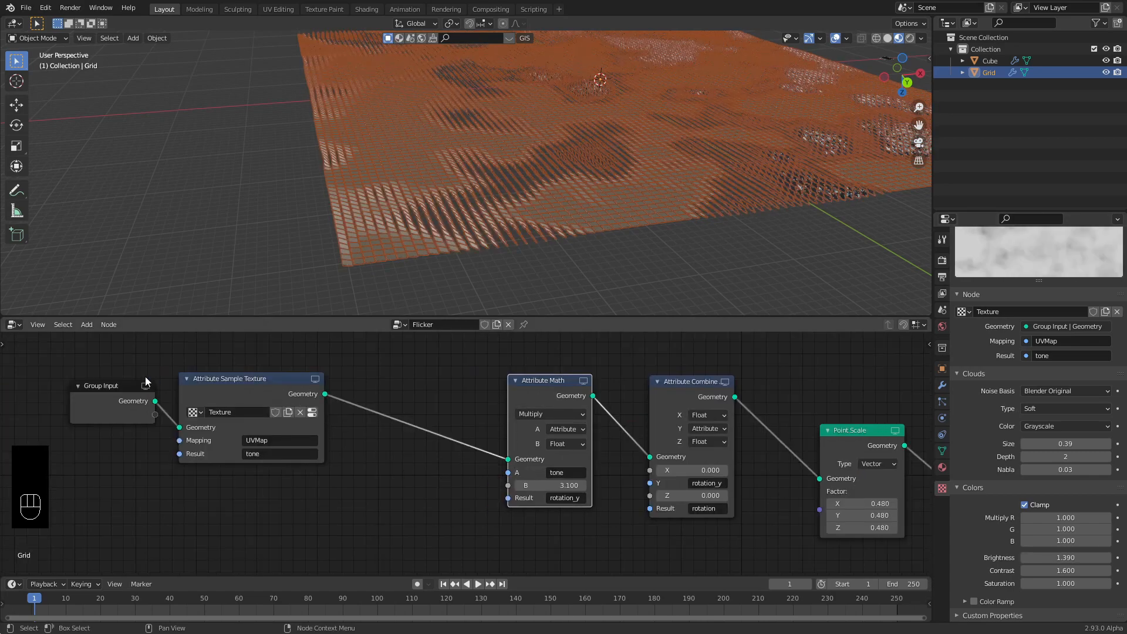
Move the Group Input and Attribute Sample Texture nodes left and show the Attribute add menu.
{"action": "left_click_drag", "start_coordinate": [104, 357], "coordinate": [186, 376]}
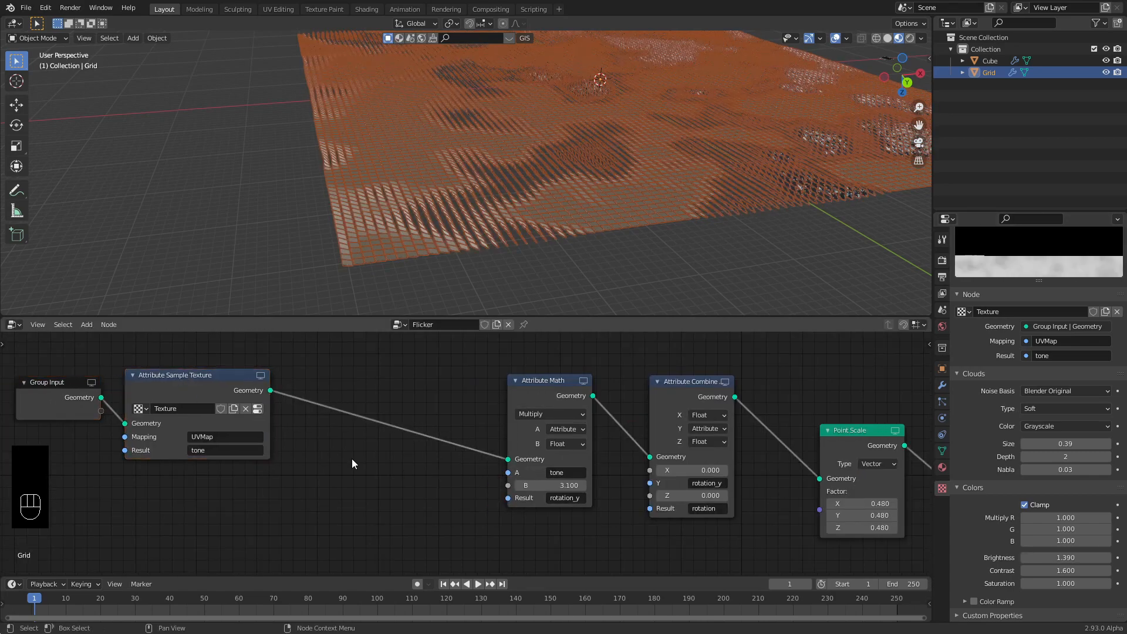
{"action": "key", "text": "shift+a"}
{"action": "mouse_move", "coordinate": [351, 459]}
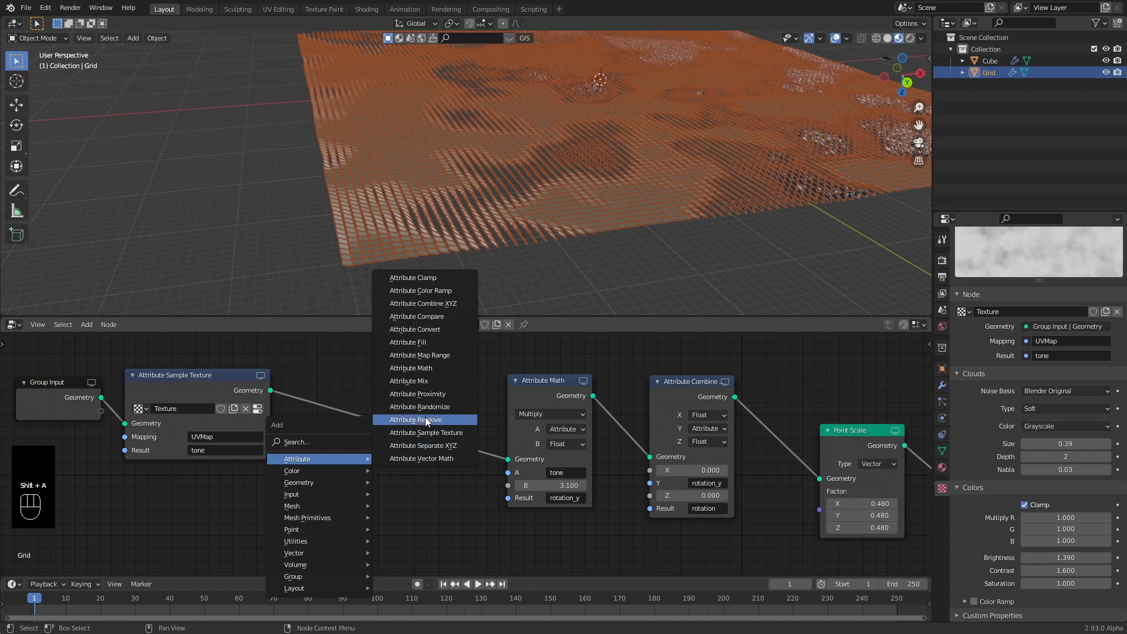
Add an Attribute Math node set to Multiply with a Float B input.
{"action": "left_click", "coordinate": [411, 368]}
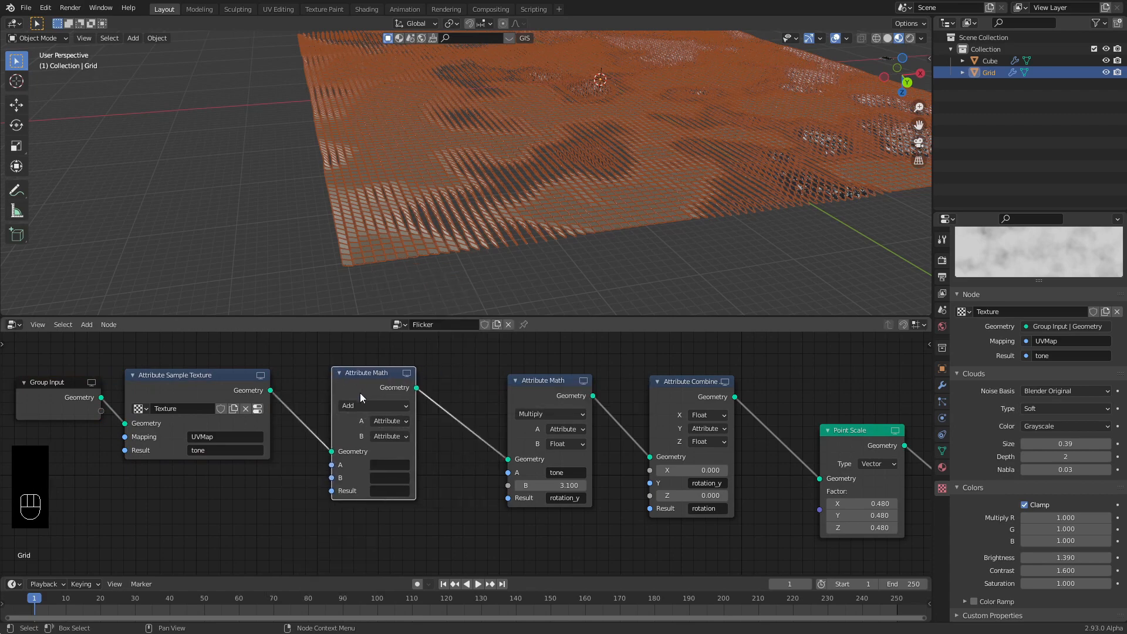
{"action": "left_click", "coordinate": [352, 405]}
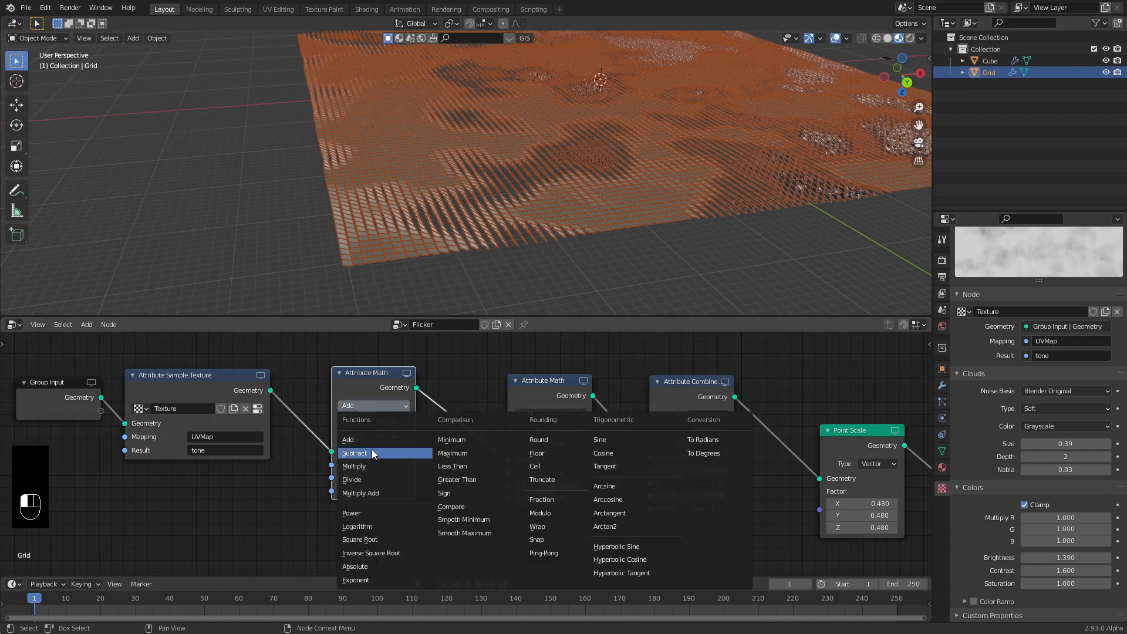
{"action": "left_click", "coordinate": [366, 467]}
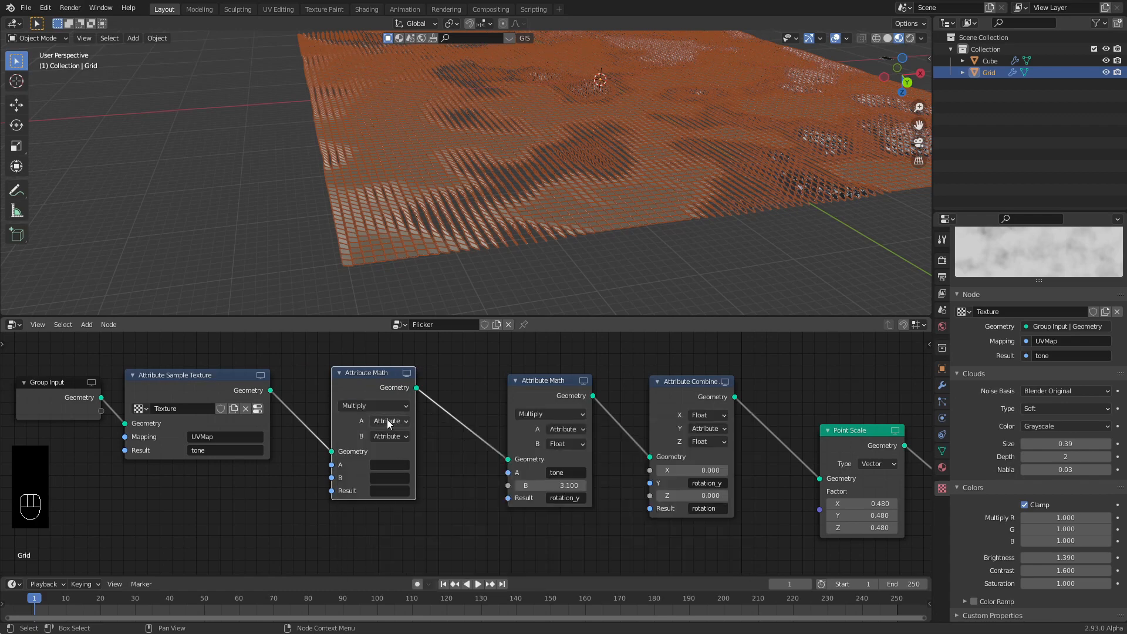
{"action": "left_click", "coordinate": [393, 437]}
{"action": "left_click", "coordinate": [391, 463]}
Set the new Multiply node's A and Result attributes to tone, with B at 0.
{"action": "left_click", "coordinate": [383, 465]}
{"action": "type", "text": "tone"}
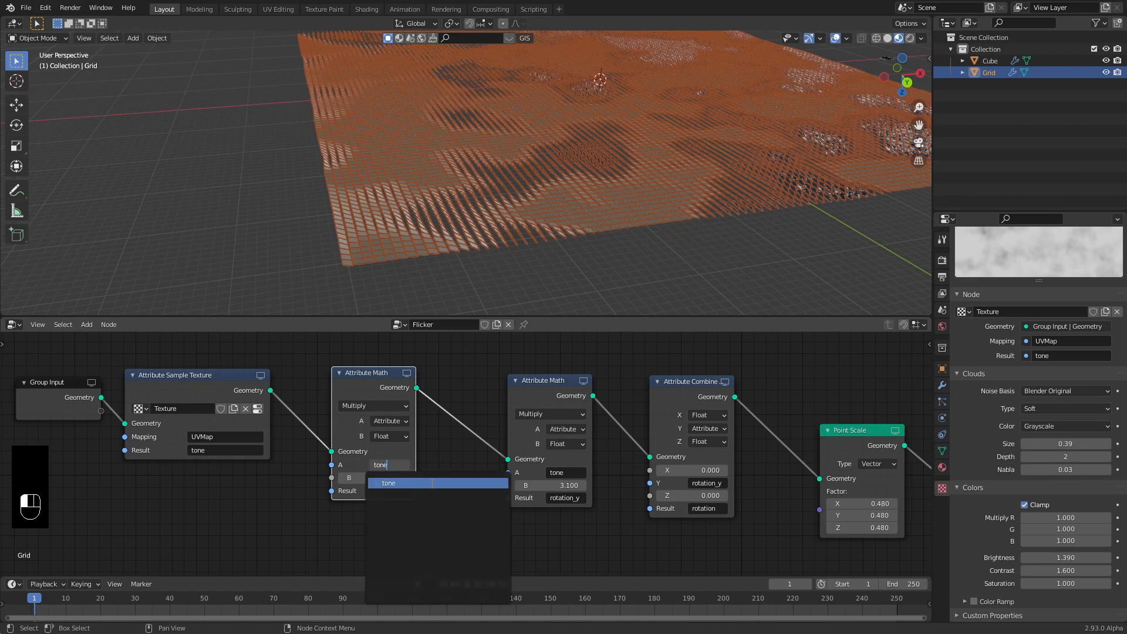
{"action": "key", "text": "Escape"}
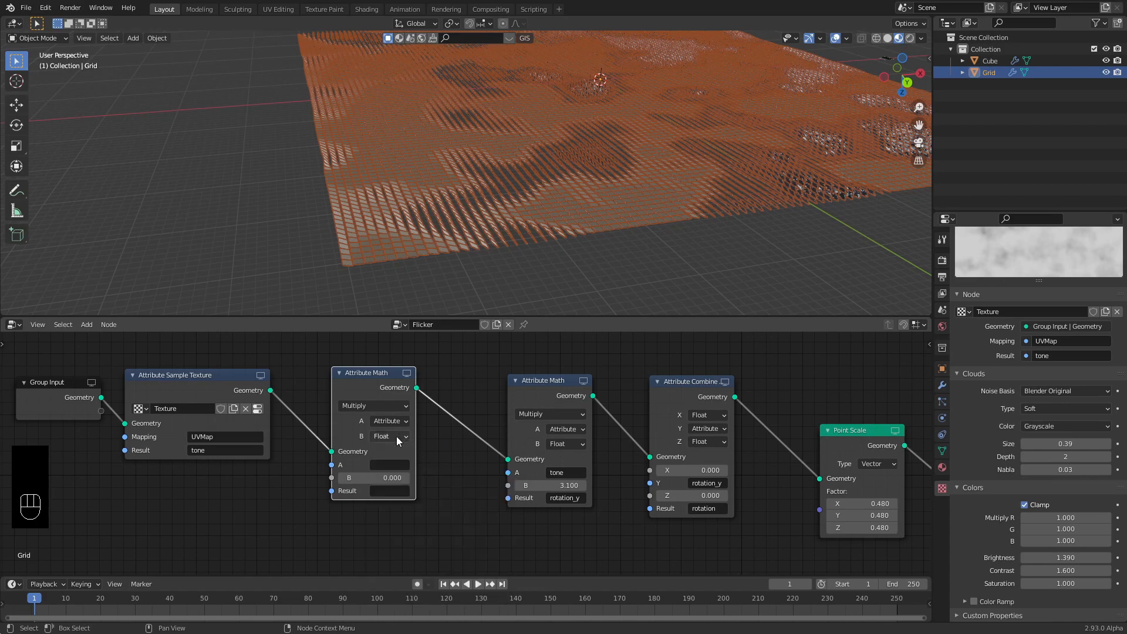
{"action": "left_click", "coordinate": [383, 465]}
{"action": "type", "text": "tone"}
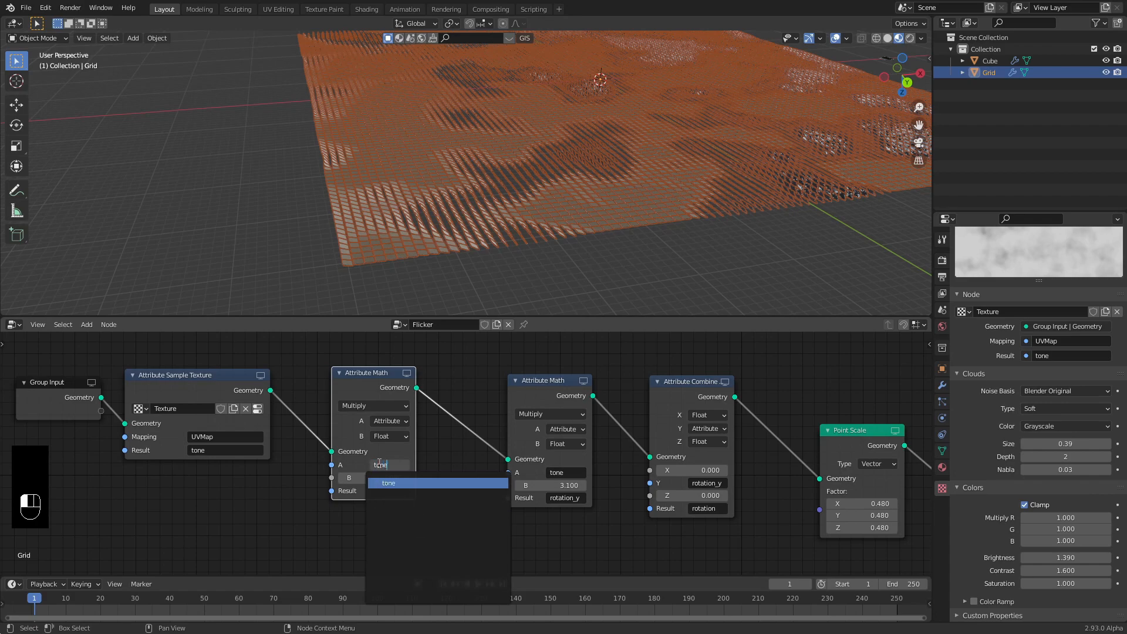
{"action": "key", "text": "Return"}
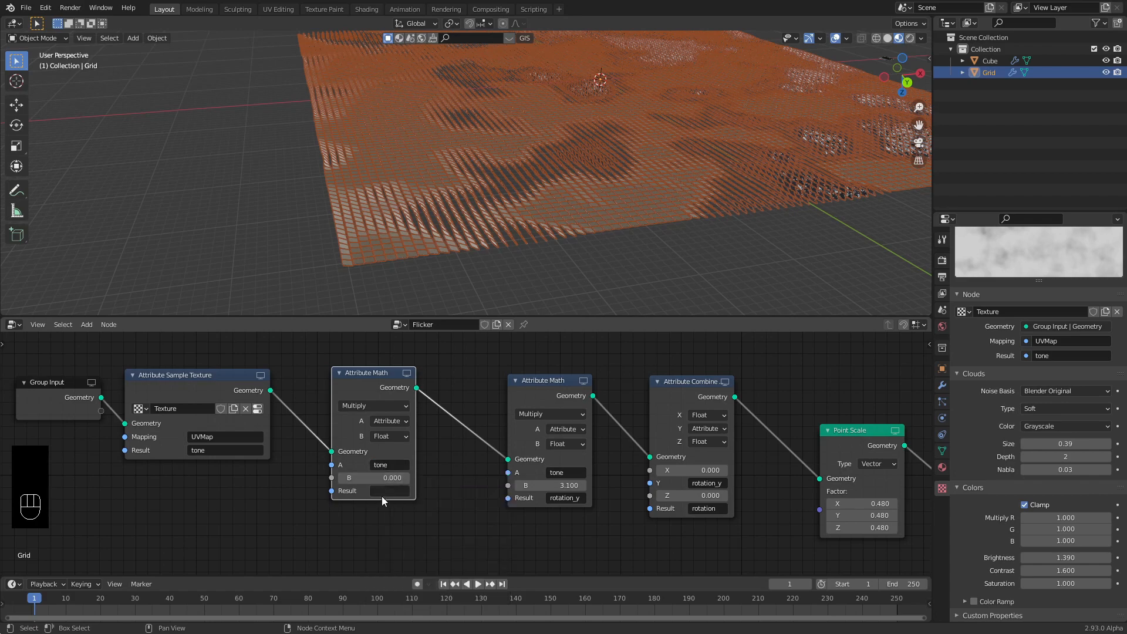
{"action": "left_click", "coordinate": [382, 492]}
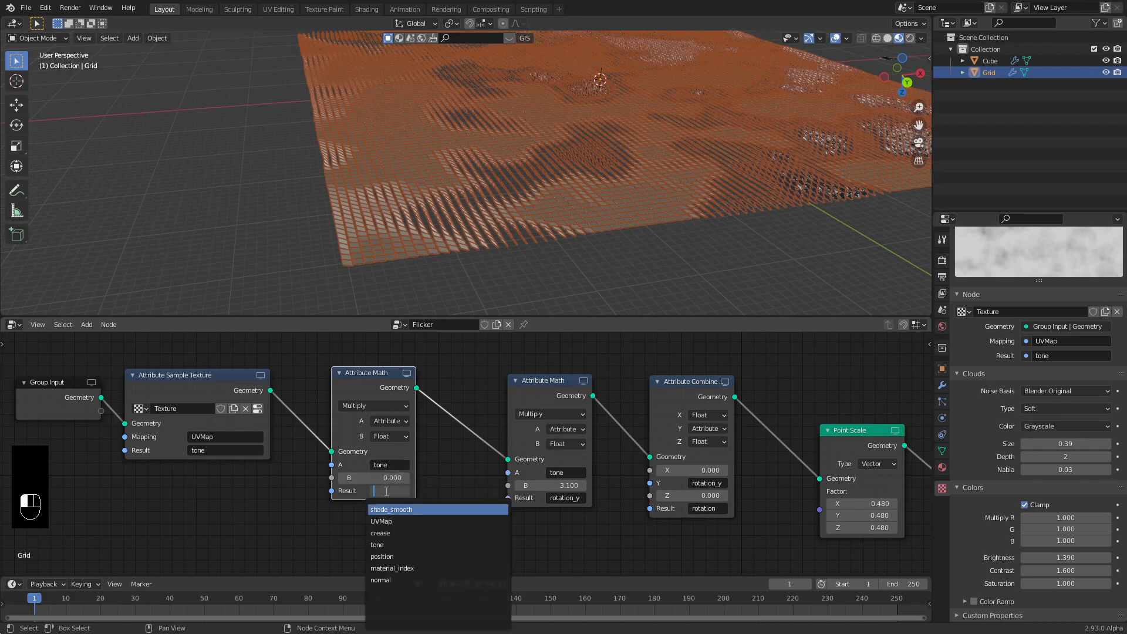
{"action": "type", "text": "tone"}
{"action": "key", "text": "Return"}
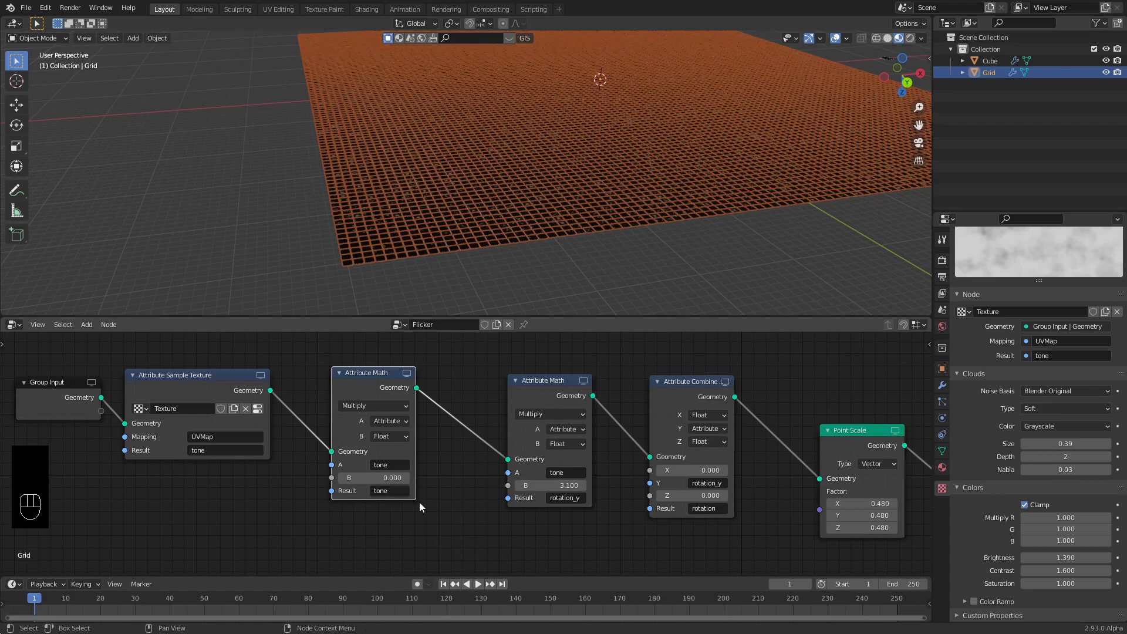
{"action": "mouse_move", "coordinate": [379, 477]}
{"action": "left_mouse_down"}
{"action": "mouse_move", "coordinate": [429, 477]}
{"action": "mouse_move", "coordinate": [376, 477]}
{"action": "left_mouse_up"}
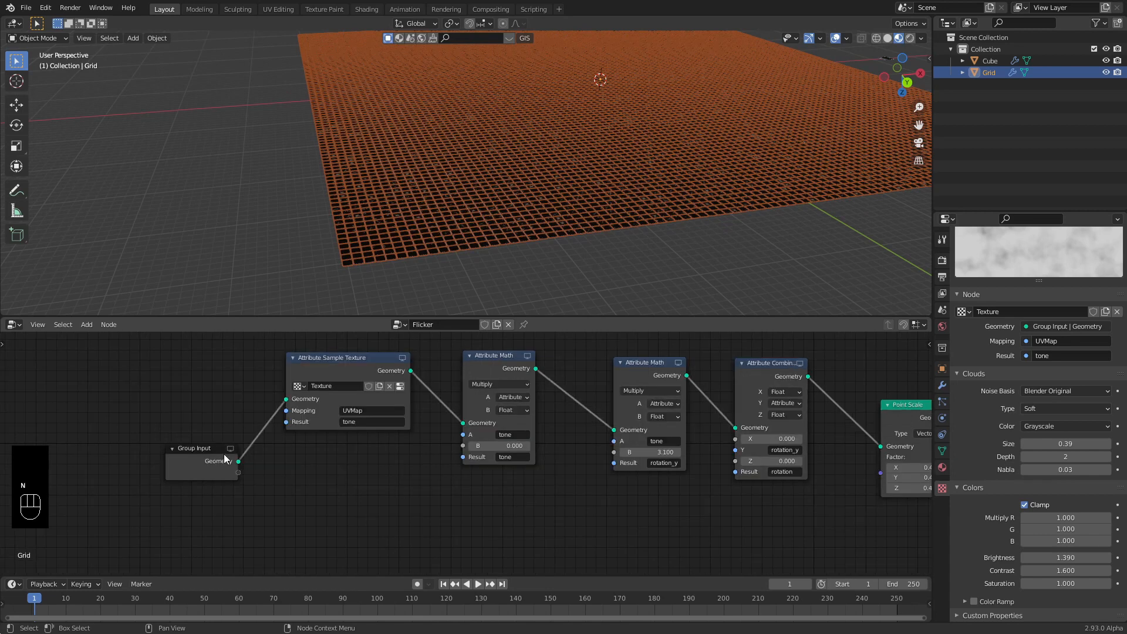
Move the Group Input node left and show the node editor's side panel.
{"action": "left_click_drag", "start_coordinate": [207, 452], "coordinate": [184, 454]}
{"action": "middle_click_drag", "start_coordinate": [576, 480], "coordinate": [518, 468]}
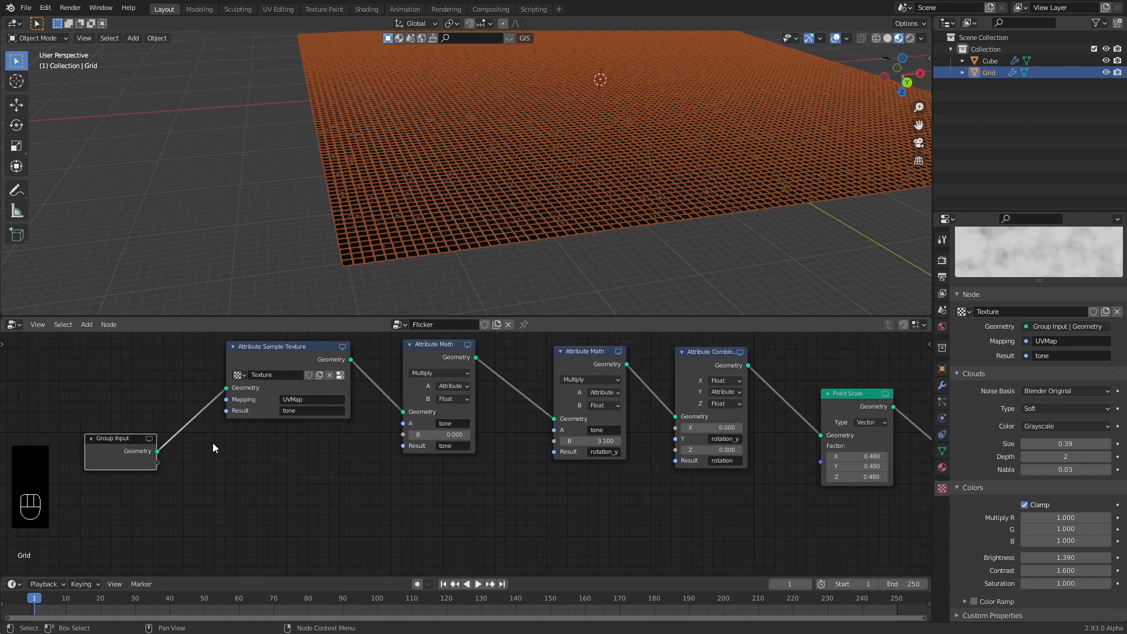
{"action": "mouse_move", "coordinate": [120, 442]}
{"action": "left_mouse_down"}
{"action": "mouse_move", "coordinate": [152, 443]}
{"action": "mouse_move", "coordinate": [118, 446]}
{"action": "left_mouse_up"}
{"action": "left_click", "coordinate": [437, 479]}
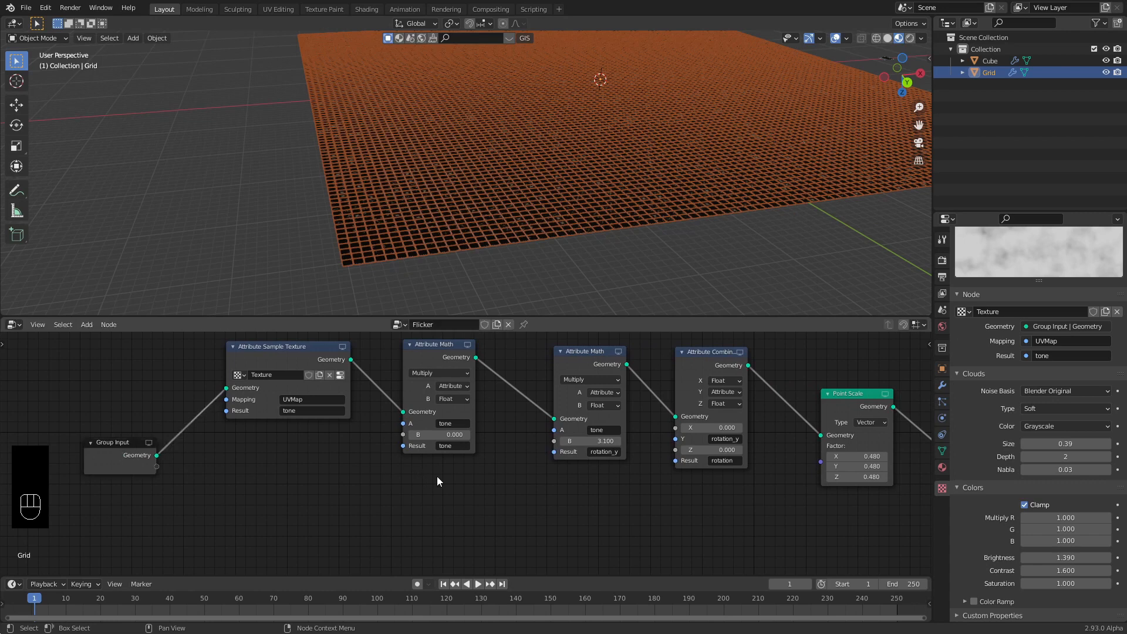
{"action": "key", "text": "n"}
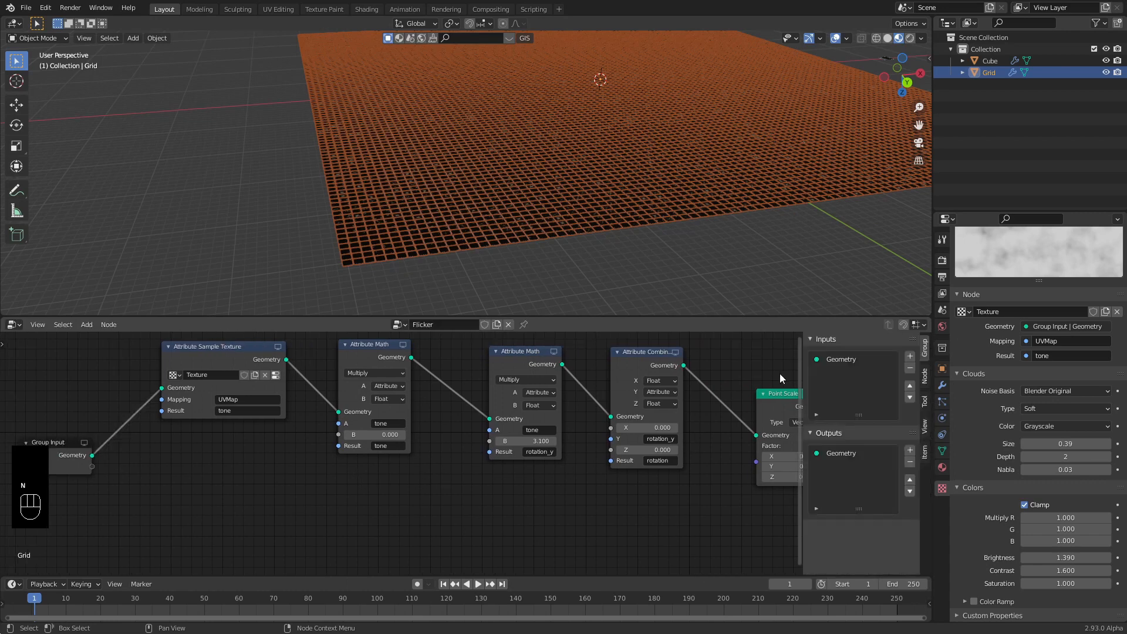
Add a new node group input named Factor.
{"action": "left_click", "coordinate": [925, 379]}
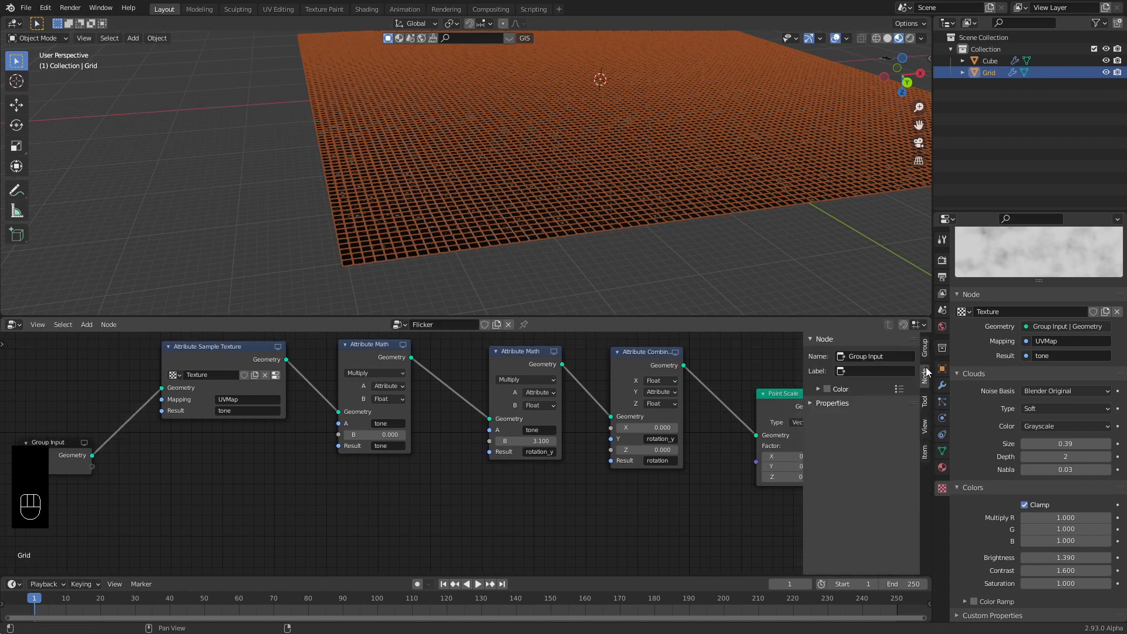
{"action": "left_click", "coordinate": [925, 352]}
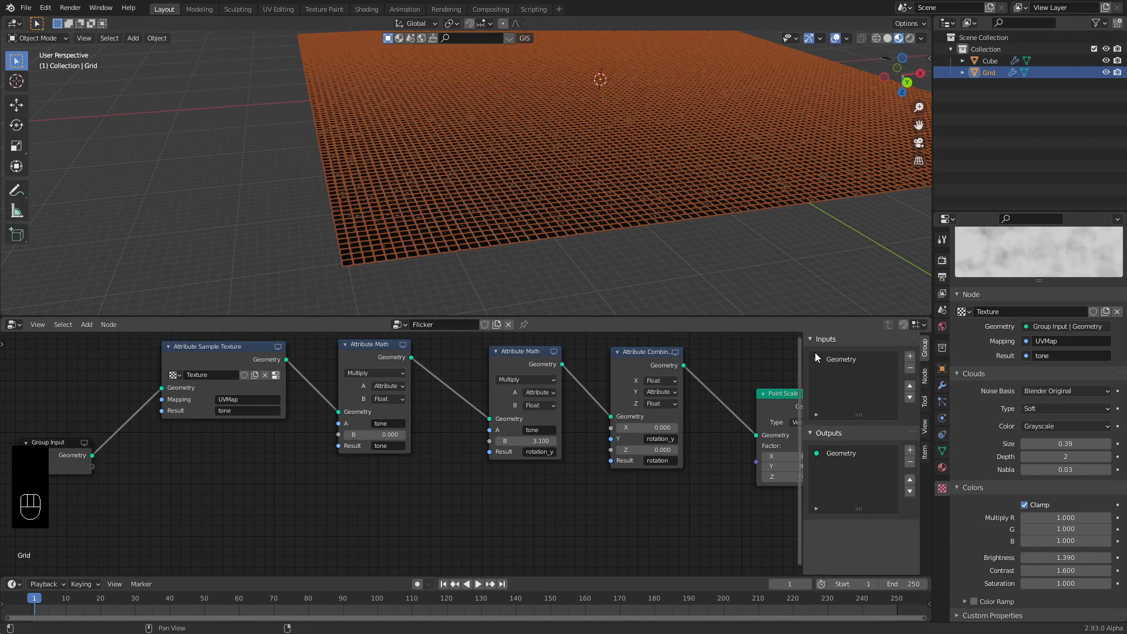
{"action": "left_click", "coordinate": [910, 356]}
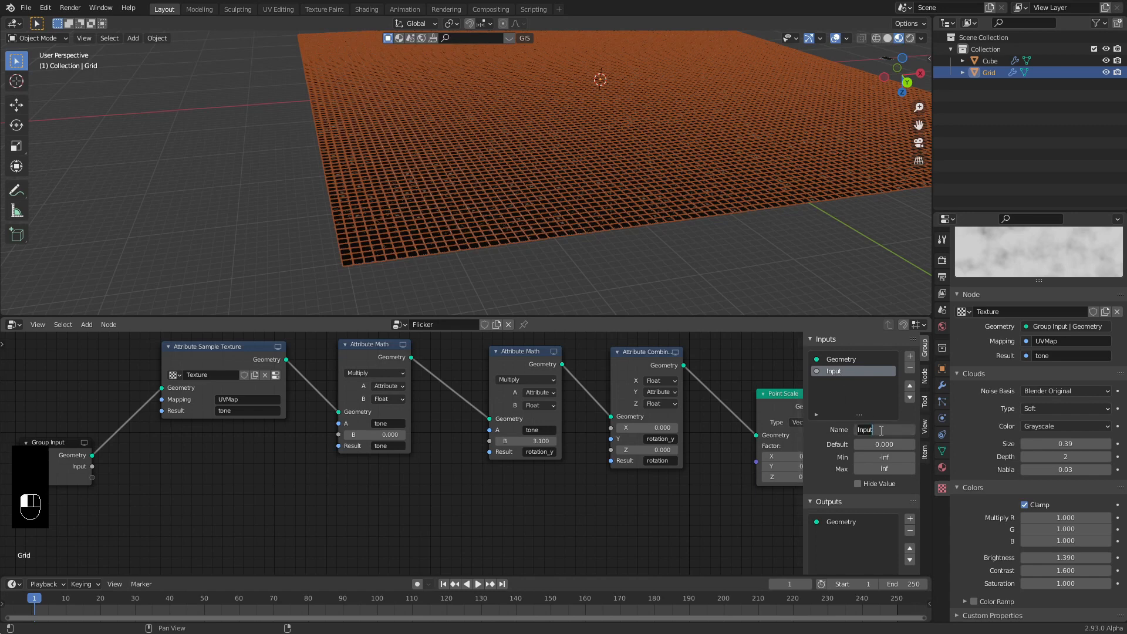
{"action": "type", "text": "Factor"}
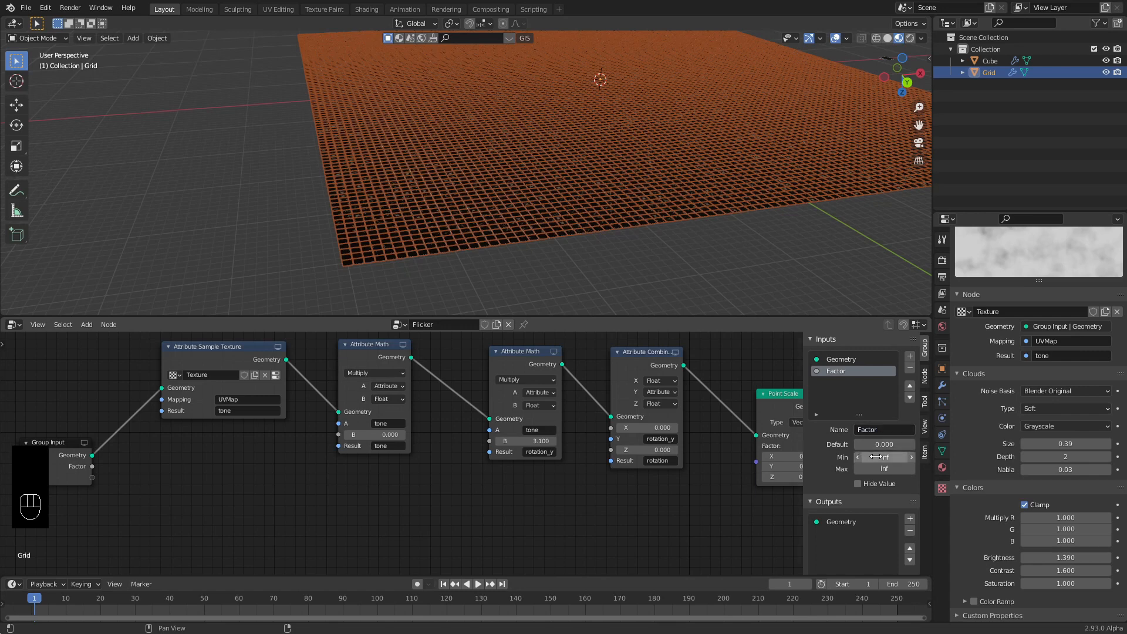
Give Factor default 1, min 0, max 1, and connect it to Attribute Math B.
{"action": "left_click", "coordinate": [881, 444]}
{"action": "left_click", "coordinate": [881, 444]}
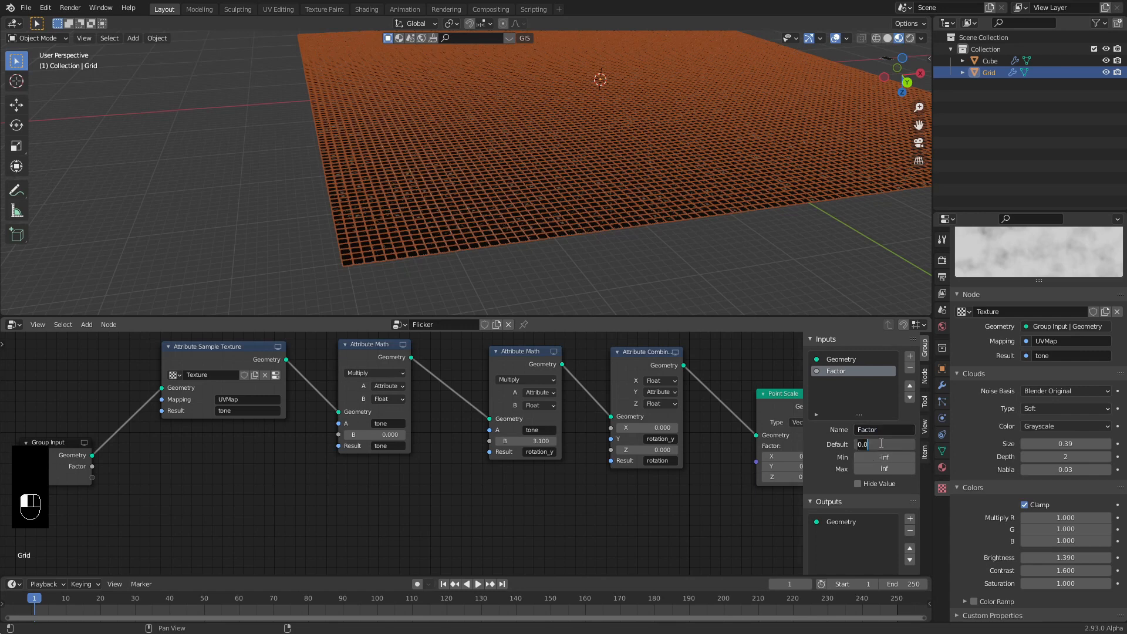
{"action": "key", "text": "Tab"}
{"action": "type", "text": "0"}
{"action": "key", "text": "Tab"}
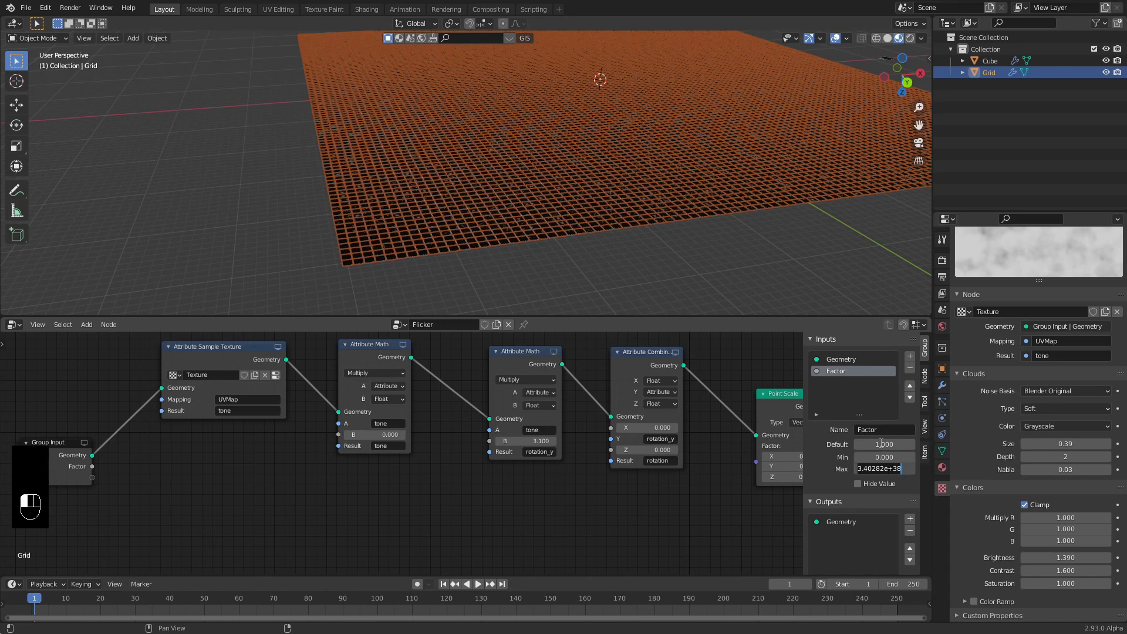
{"action": "type", "text": "1"}
{"action": "key", "text": "Return"}
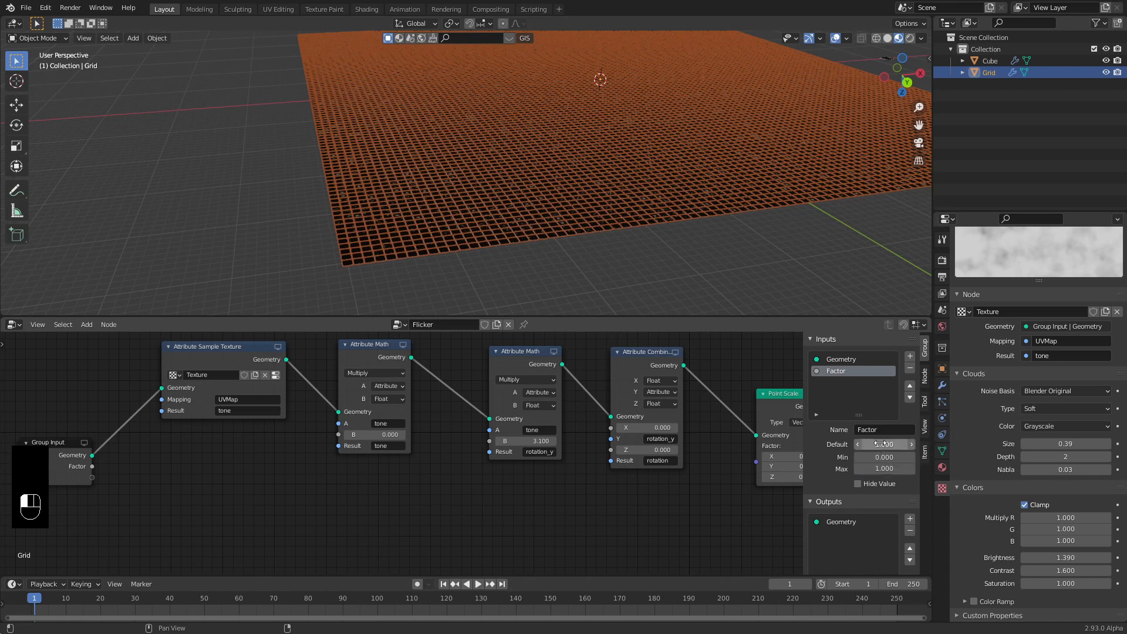
{"action": "left_click_drag", "start_coordinate": [93, 466], "coordinate": [337, 434]}
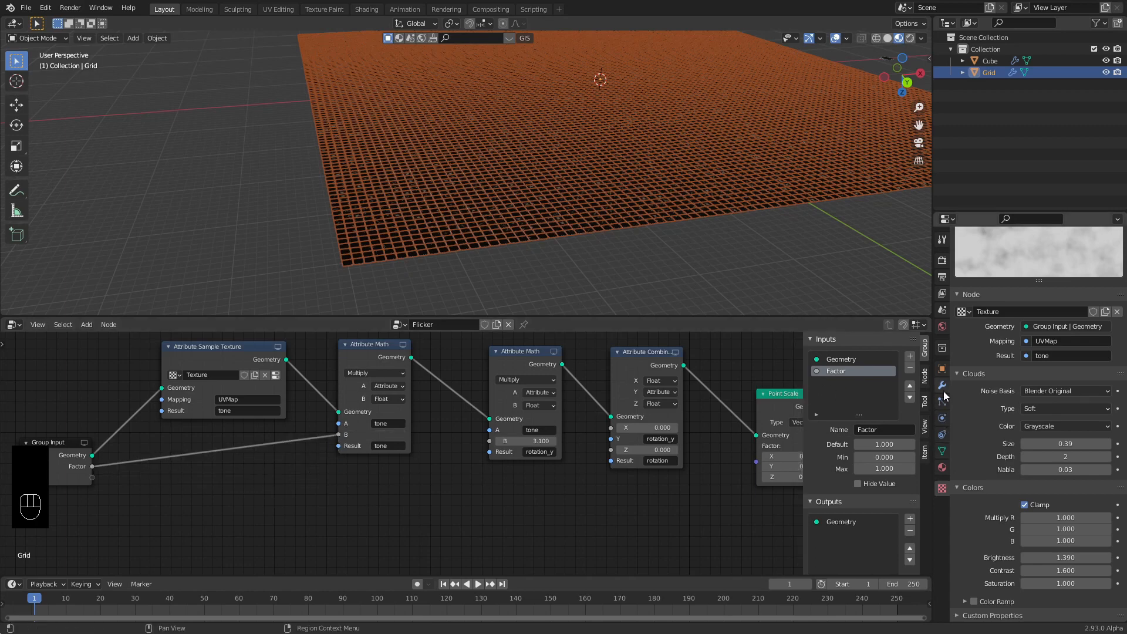
{"action": "middle_click_drag", "start_coordinate": [709, 213], "coordinate": [622, 231]}
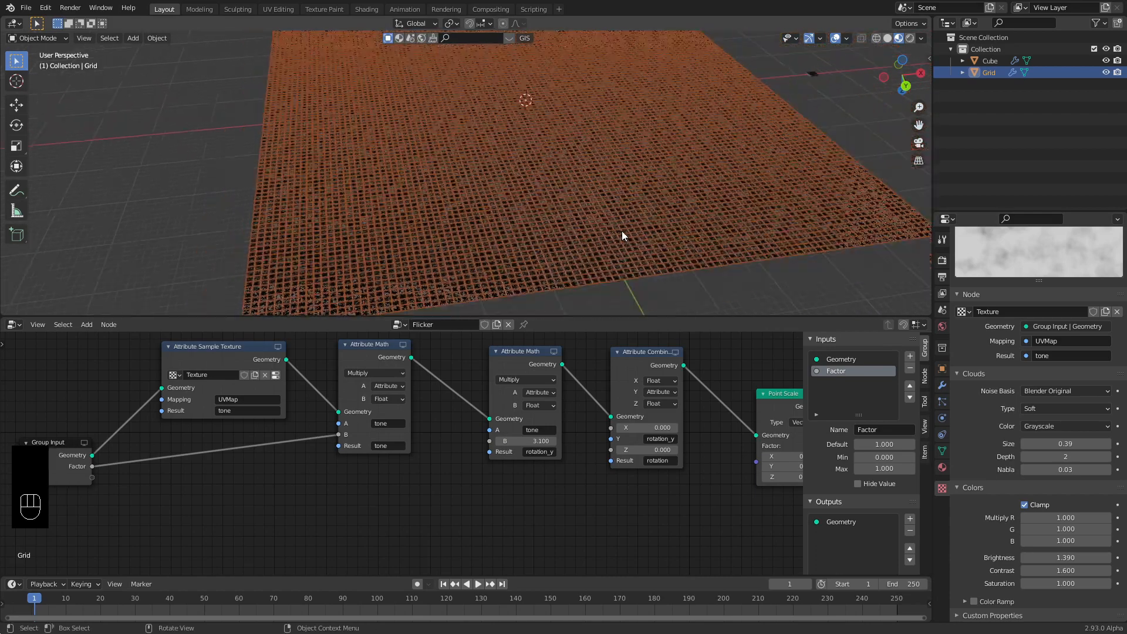
Show the grid's modifier settings with the exposed Factor at 1.000.
{"action": "scroll", "coordinate": [622, 230], "scroll_direction": "down", "scroll_amount": 2}
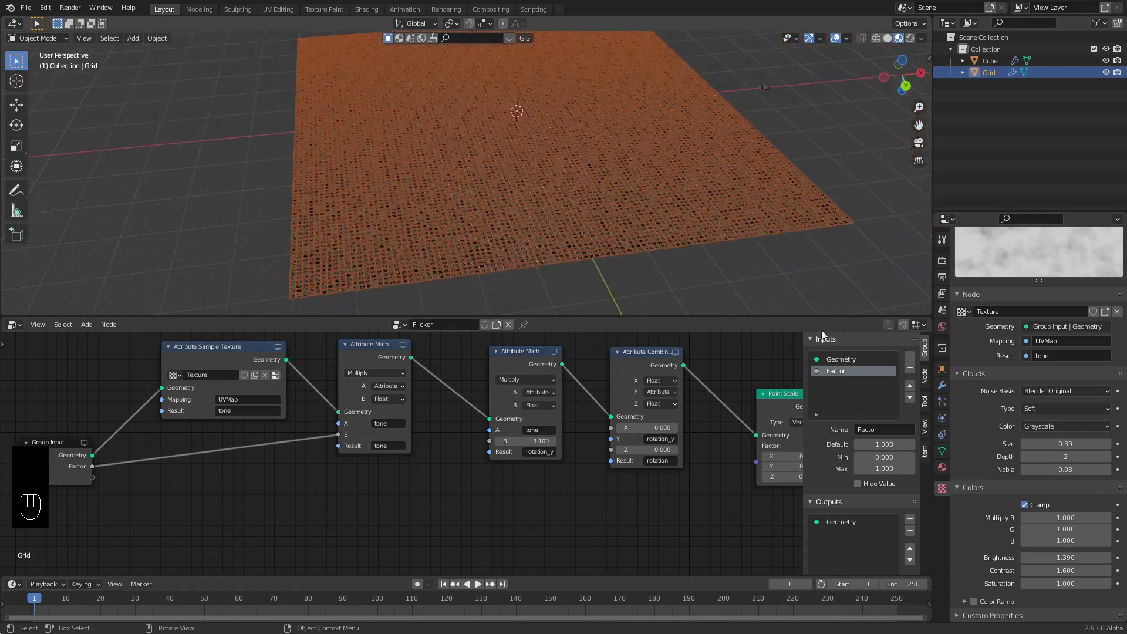
{"action": "left_click", "coordinate": [941, 388]}
{"action": "left_click_drag", "start_coordinate": [1069, 310], "coordinate": [1126, 311]}
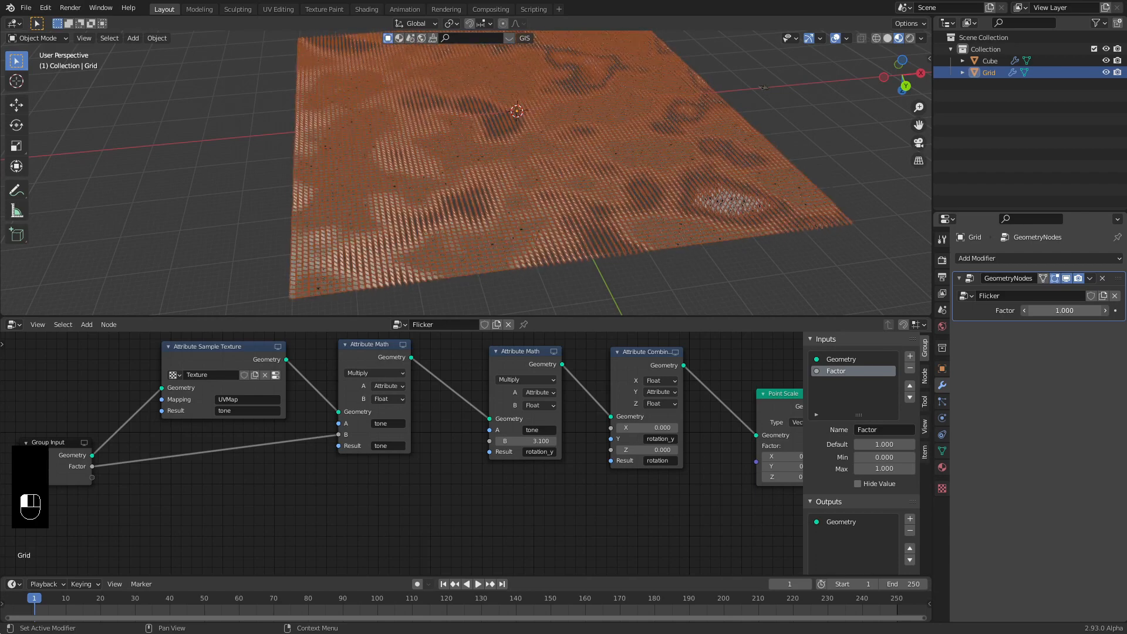
Move the Group Input node further left and nudge the Attribute Sample Texture node up.
{"action": "middle_click_drag", "start_coordinate": [44, 443], "coordinate": [248, 453]}
{"action": "left_click_drag", "start_coordinate": [249, 454], "coordinate": [133, 460]}
{"action": "left_click", "coordinate": [229, 417]}
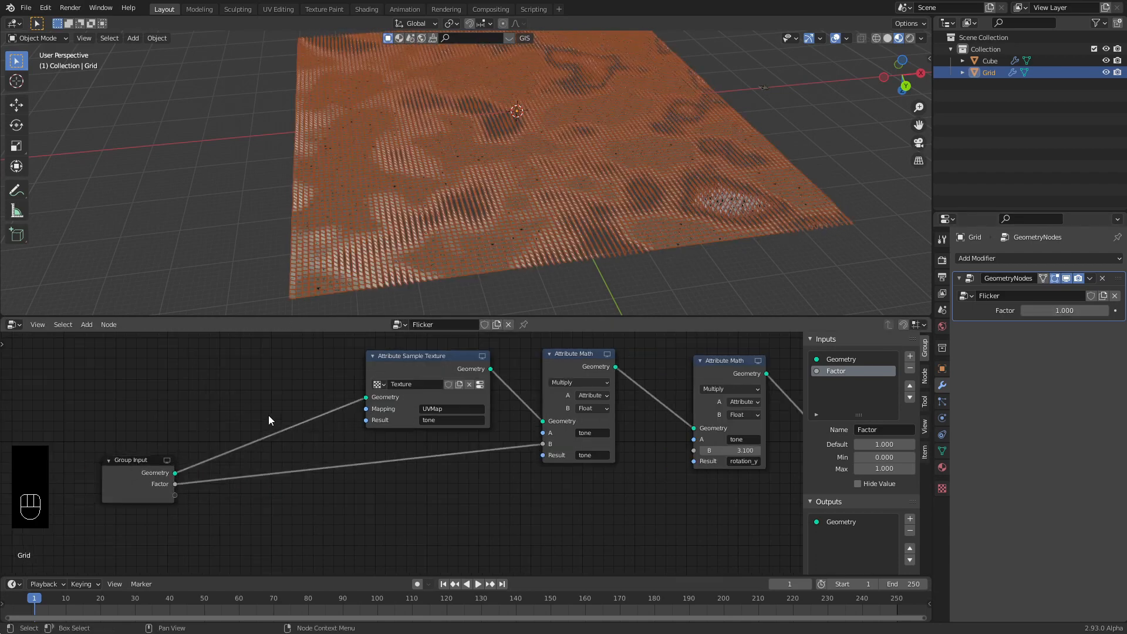
{"action": "middle_click_drag", "start_coordinate": [237, 405], "coordinate": [252, 466]}
{"action": "left_click_drag", "start_coordinate": [390, 427], "coordinate": [392, 403]}
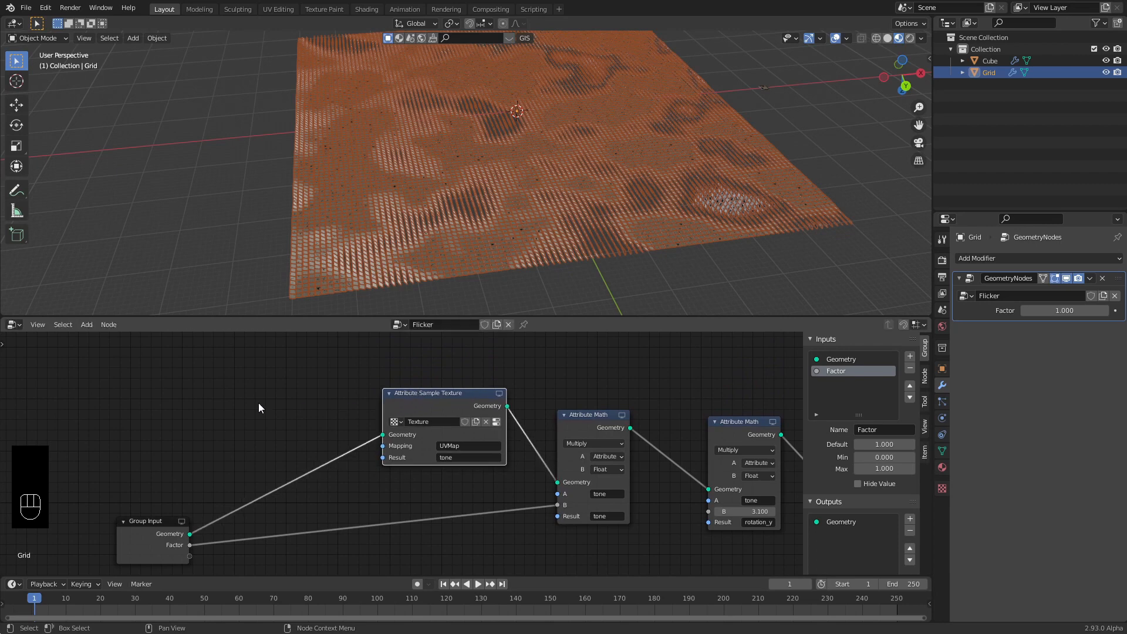
{"action": "middle_click_drag", "start_coordinate": [241, 405], "coordinate": [267, 440]}
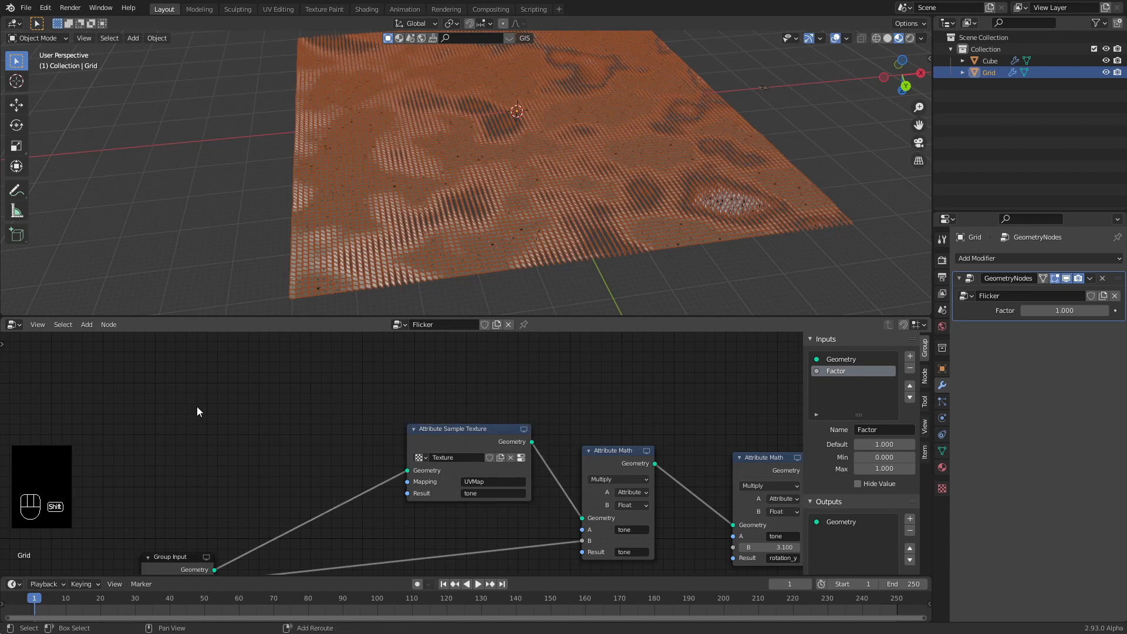
Insert an Attribute Vector Math node on the Group Input–texture link.
{"action": "key", "text": "shift+a"}
{"action": "mouse_move", "coordinate": [197, 407]}
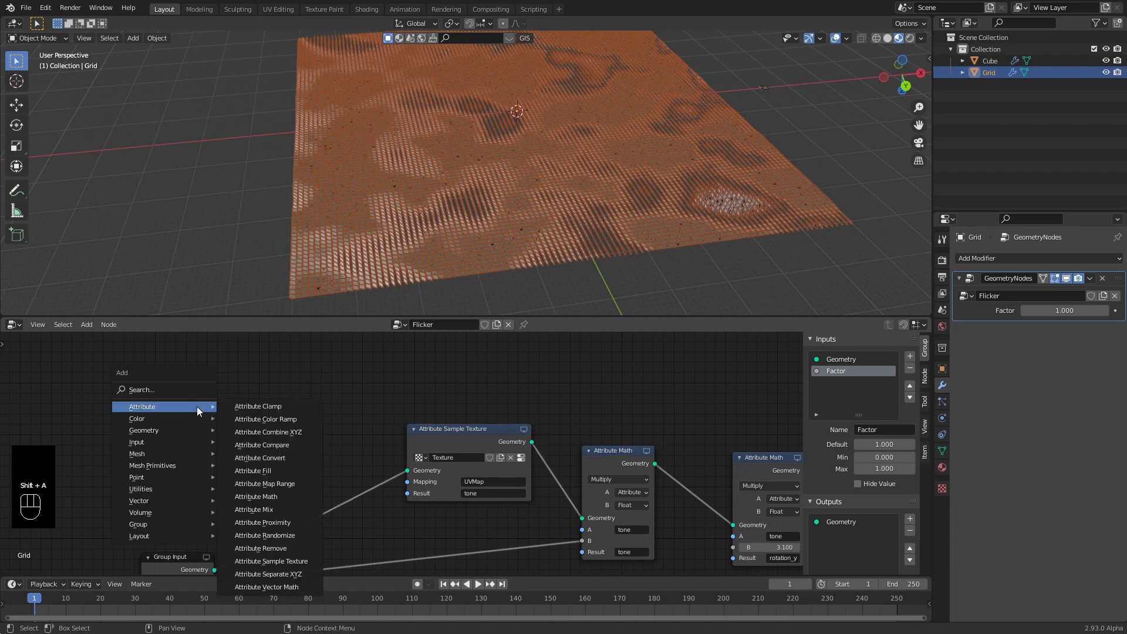
{"action": "left_click", "coordinate": [294, 588]}
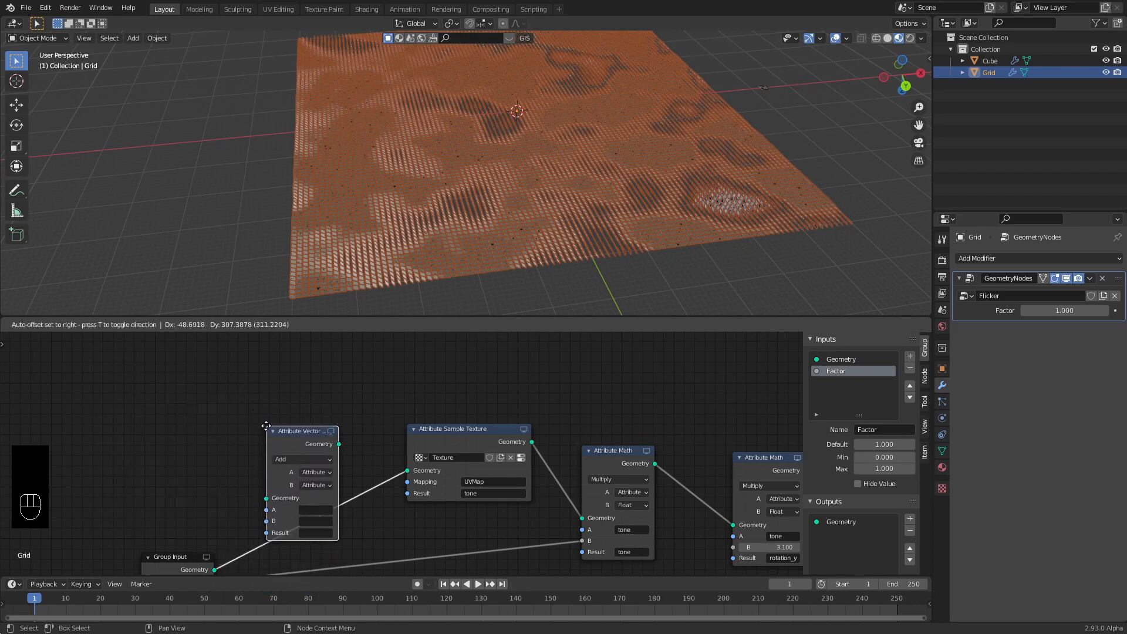
{"action": "left_click", "coordinate": [266, 425]}
{"action": "middle_click_drag", "start_coordinate": [159, 439], "coordinate": [128, 368]}
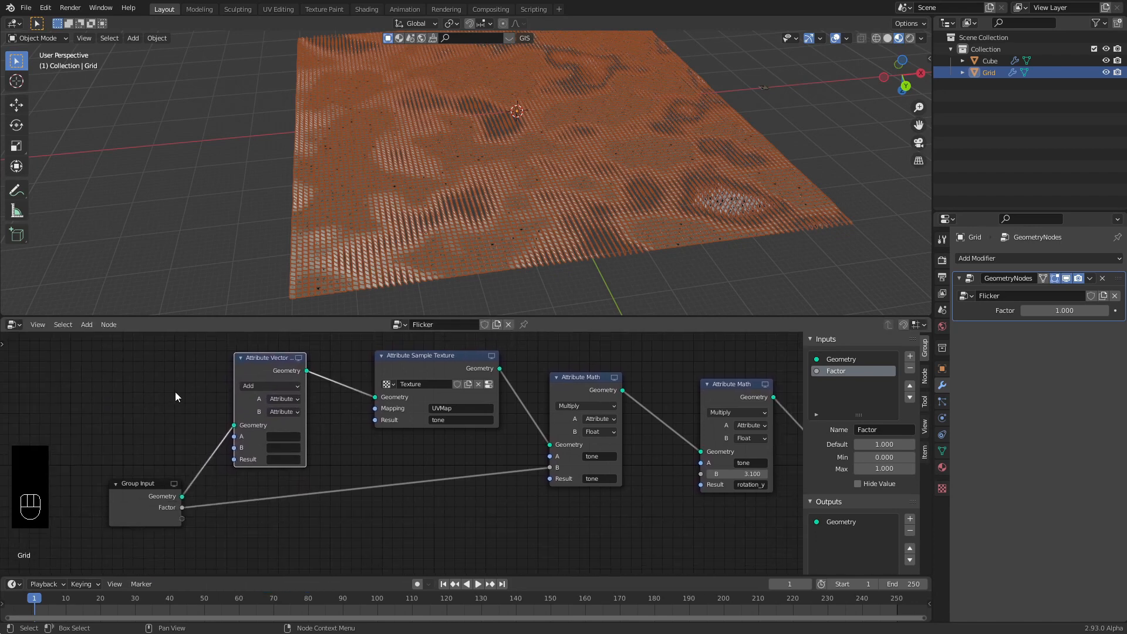
Make it add vector -0.3, -0.3, 0 to UVMap and write the result to UVMap.
{"action": "left_click", "coordinate": [290, 413]}
{"action": "left_click", "coordinate": [289, 430]}
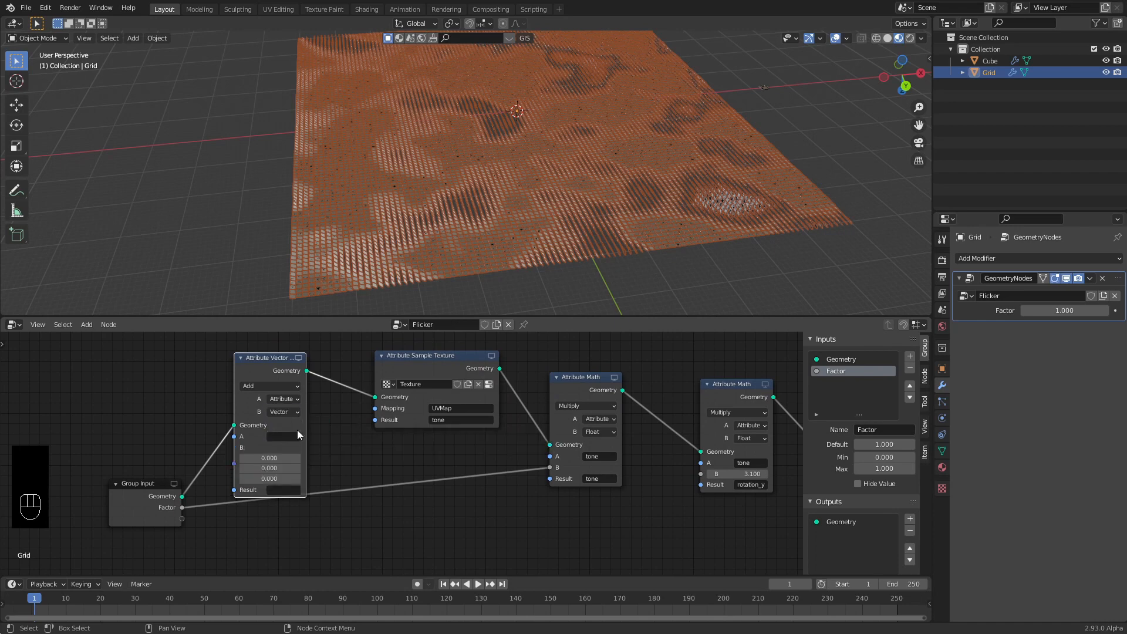
{"action": "middle_click_drag", "start_coordinate": [297, 434], "coordinate": [287, 411]}
{"action": "left_click", "coordinate": [273, 413]}
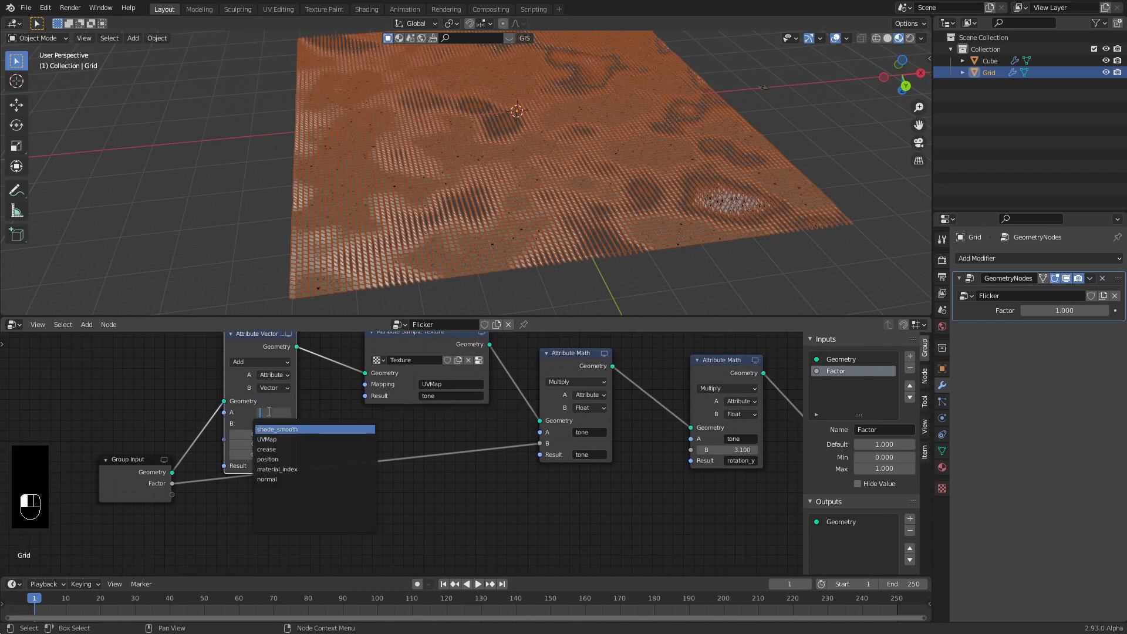
{"action": "left_click", "coordinate": [274, 440]}
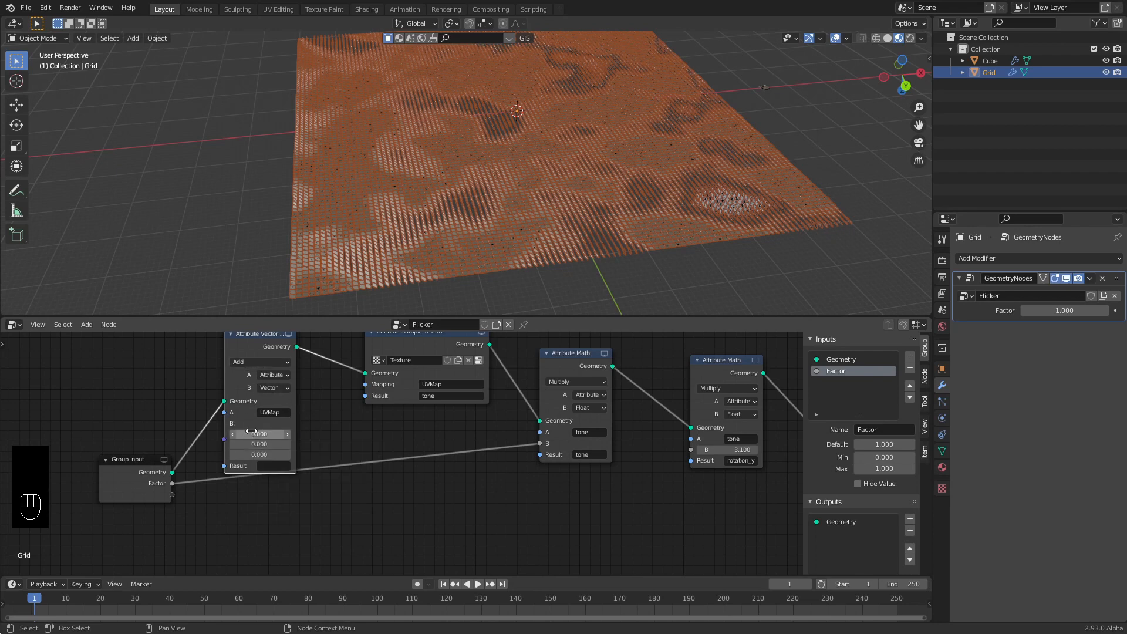
{"action": "left_click", "coordinate": [272, 465]}
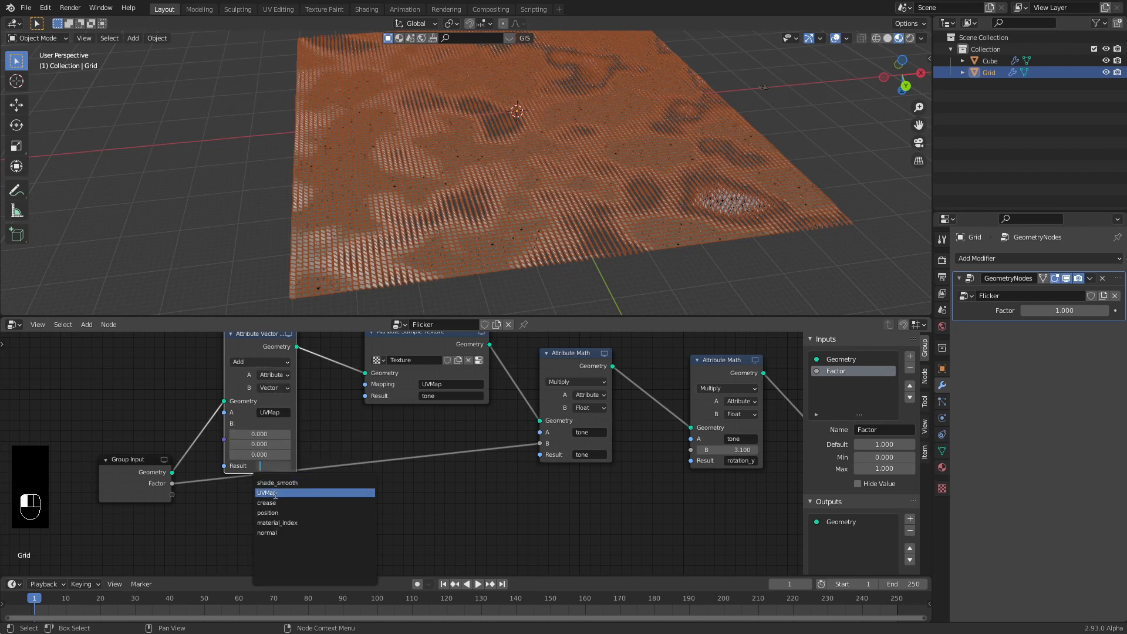
{"action": "left_click", "coordinate": [275, 493]}
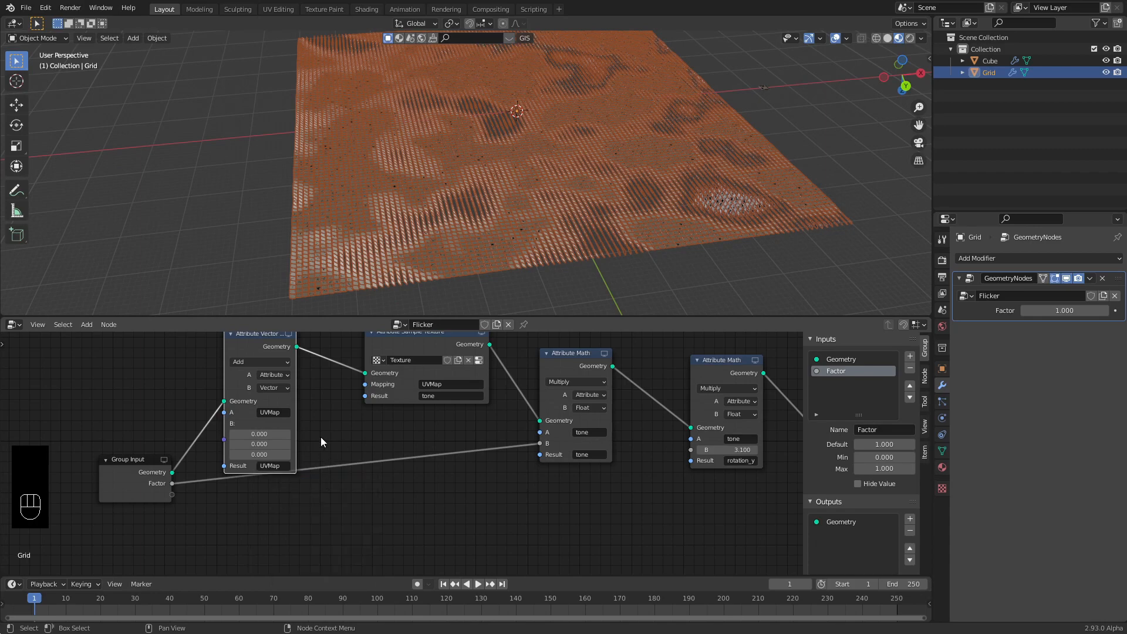
{"action": "scroll", "coordinate": [347, 414], "scroll_direction": "up", "scroll_amount": 1, "text": "shift"}
{"action": "middle_click_drag", "start_coordinate": [446, 246], "coordinate": [496, 198]}
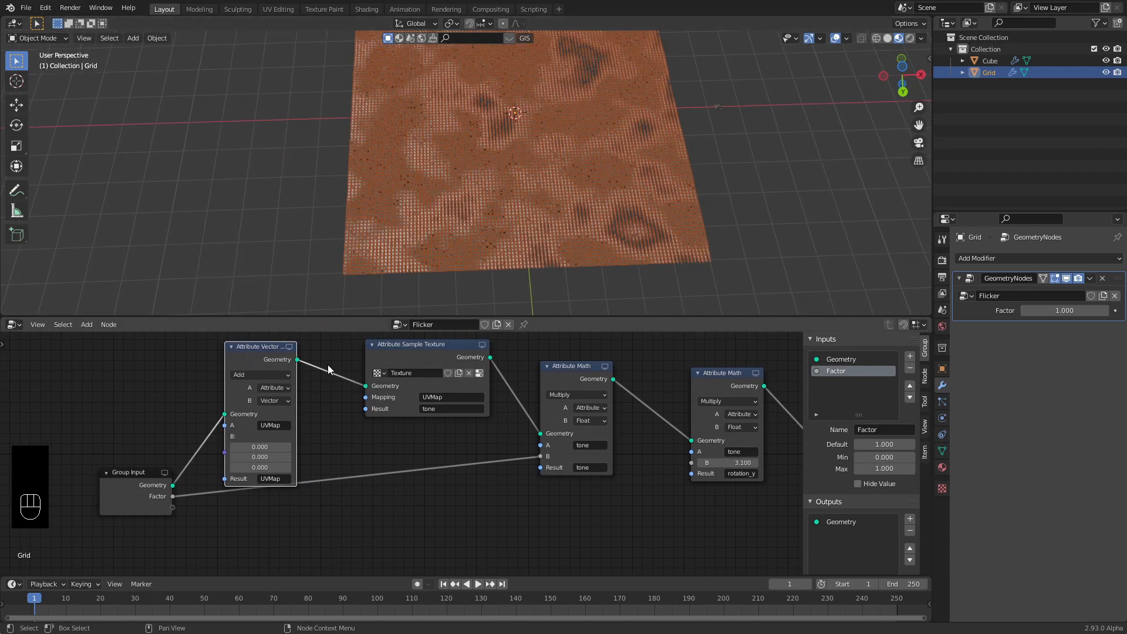
{"action": "mouse_move", "coordinate": [260, 448]}
{"action": "left_mouse_down"}
{"action": "mouse_move", "coordinate": [241, 448]}
{"action": "mouse_move", "coordinate": [258, 458]}
{"action": "left_mouse_up"}
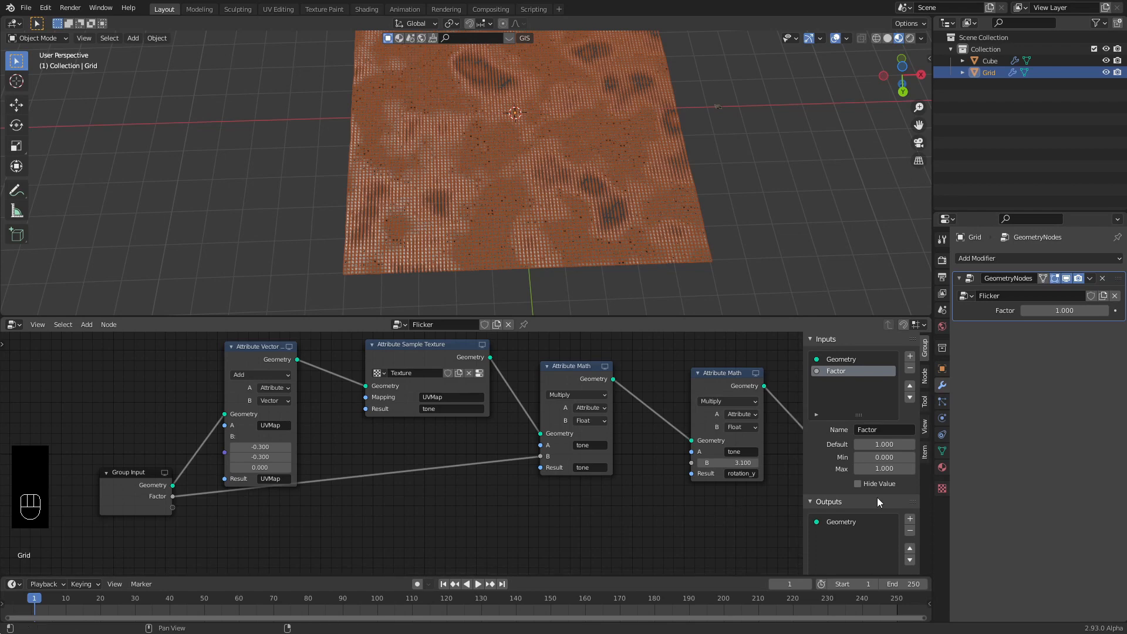
Change the texture to an Image or Movie type using dekal.png, then deselect the grid.
{"action": "left_click", "coordinate": [943, 488]}
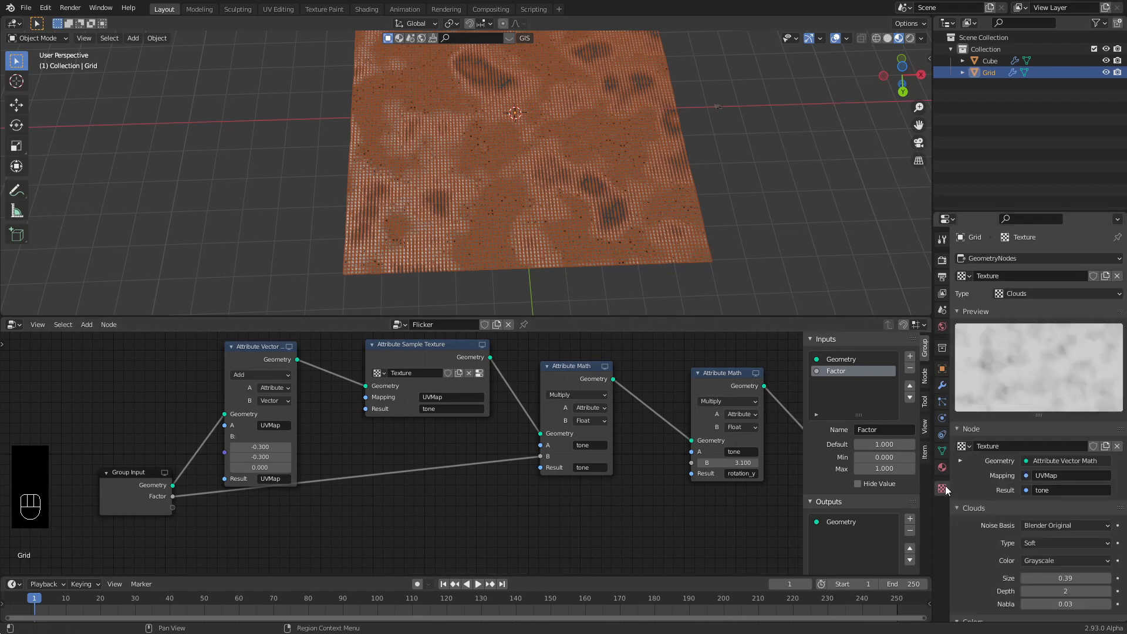
{"action": "left_click", "coordinate": [1035, 296]}
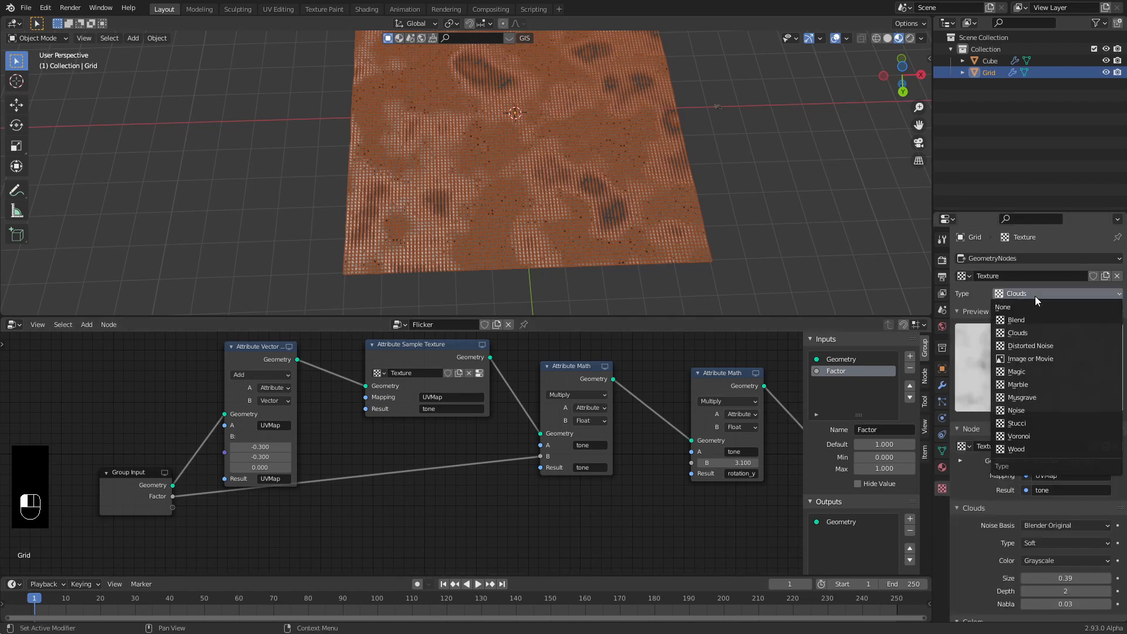
{"action": "left_click", "coordinate": [1034, 359]}
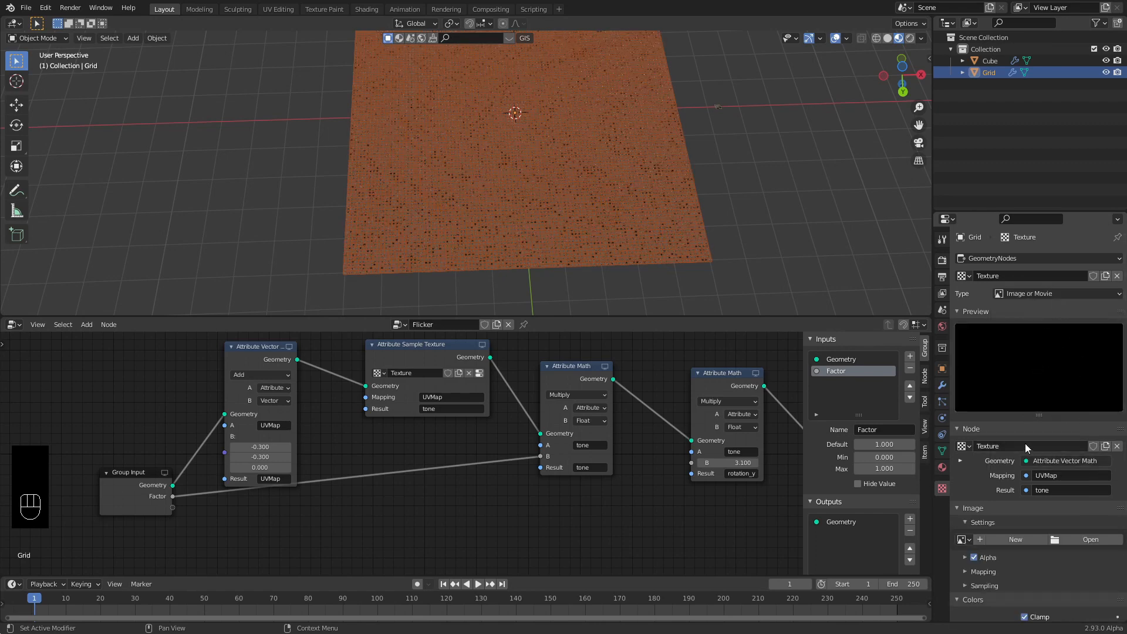
{"action": "scroll", "coordinate": [1051, 449], "scroll_direction": "down", "scroll_amount": 3}
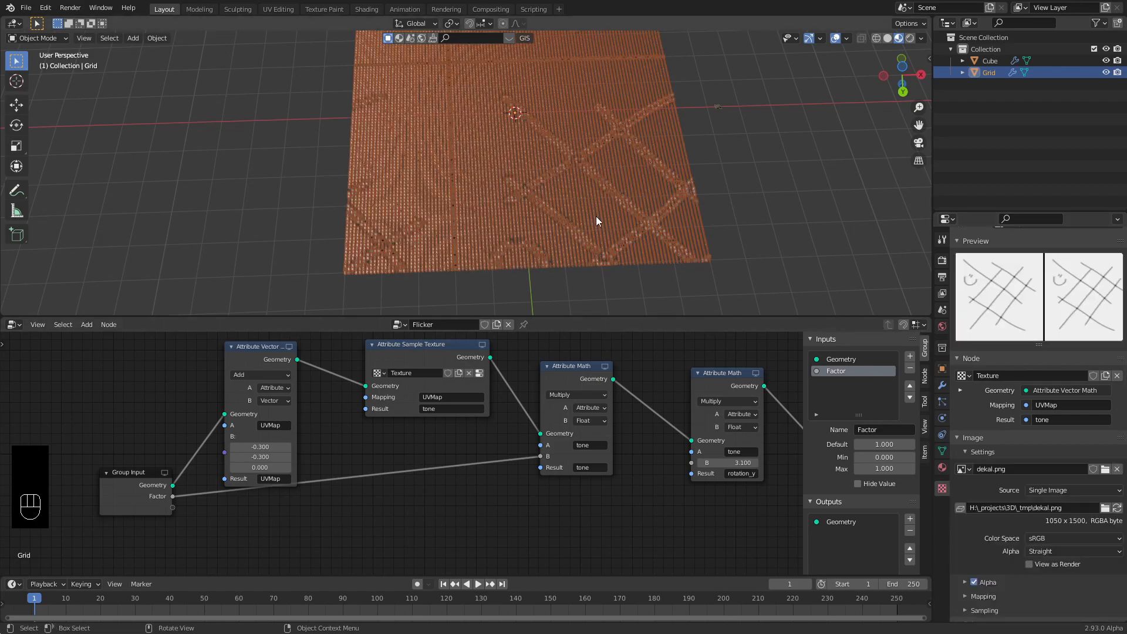
{"action": "left_click", "coordinate": [752, 240]}
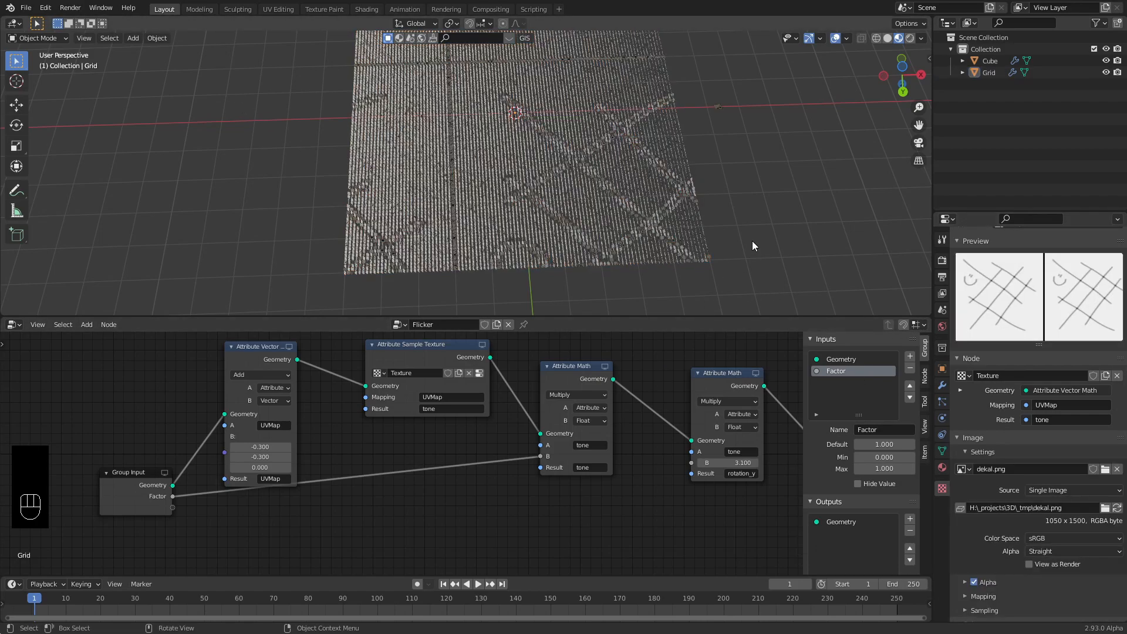
{"action": "scroll", "coordinate": [1002, 531], "scroll_direction": "down", "scroll_amount": 5}
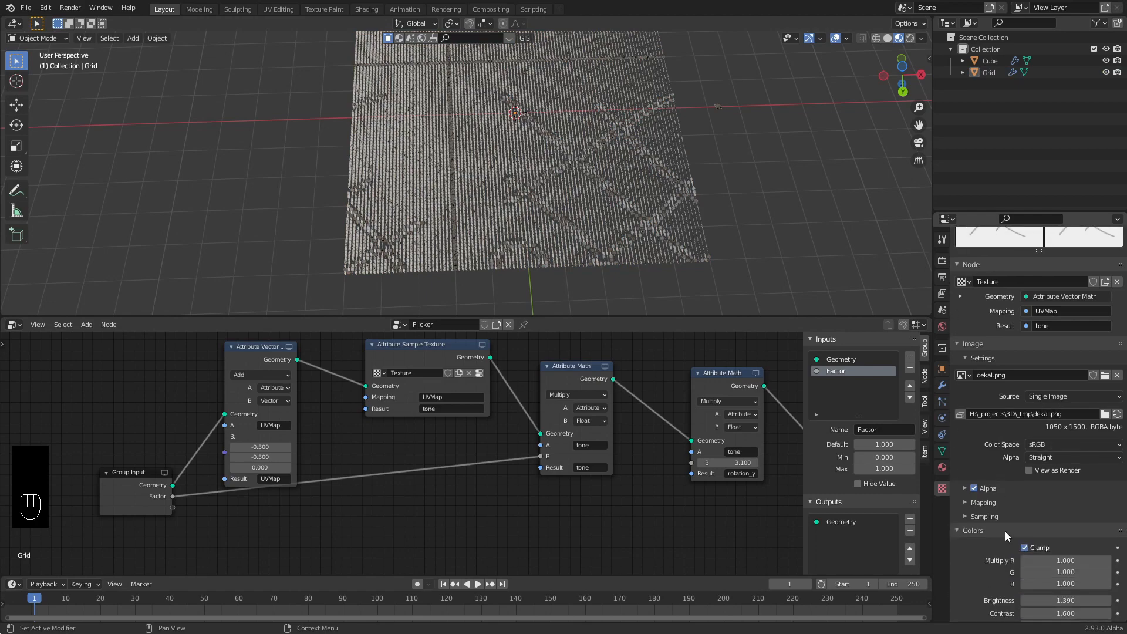
Set the UVMap offset to -1, 0, 0 and zoom in over the patterned tiles.
{"action": "mouse_move", "coordinate": [260, 447]}
{"action": "left_mouse_down"}
{"action": "mouse_move", "coordinate": [208, 447]}
{"action": "mouse_move", "coordinate": [311, 458]}
{"action": "mouse_move", "coordinate": [277, 458]}
{"action": "left_mouse_up"}
{"action": "scroll", "coordinate": [435, 225], "scroll_direction": "up", "scroll_amount": 2}
{"action": "scroll", "coordinate": [434, 228], "scroll_direction": "up", "scroll_amount": 2}
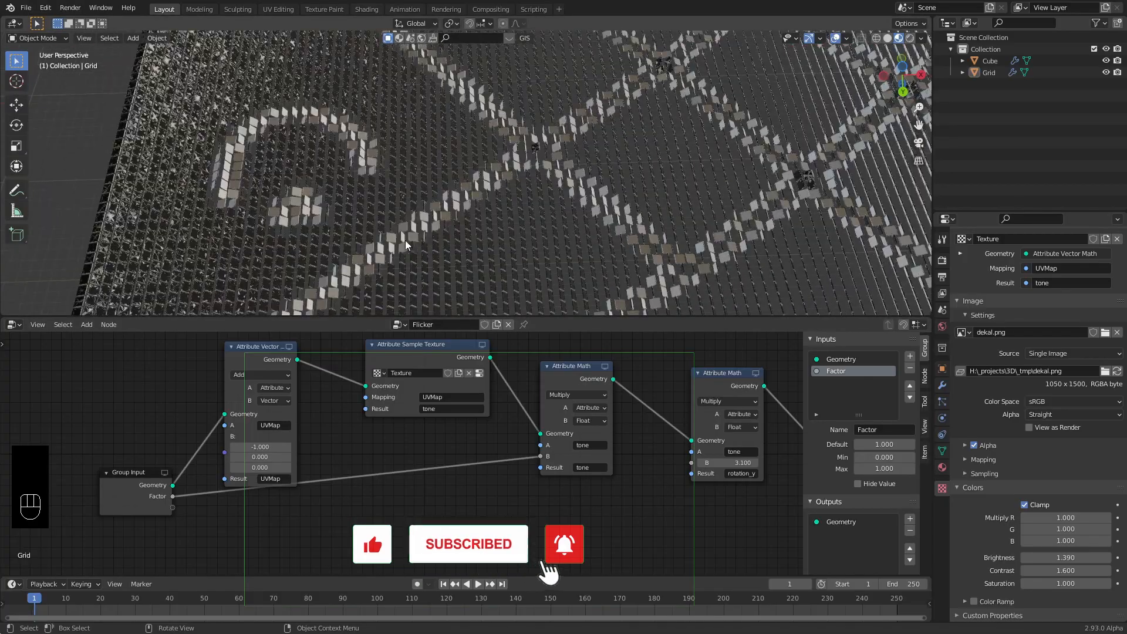
{"action": "mouse_move", "coordinate": [405, 241]}
{"action": "middle_mouse_down"}
{"action": "mouse_move", "coordinate": [463, 220]}
{"action": "mouse_move", "coordinate": [499, 185]}
{"action": "mouse_move", "coordinate": [495, 217]}
{"action": "mouse_move", "coordinate": [491, 194]}
{"action": "mouse_move", "coordinate": [538, 143]}
{"action": "mouse_move", "coordinate": [546, 187]}
{"action": "mouse_move", "coordinate": [564, 185]}
{"action": "mouse_move", "coordinate": [390, 239]}
{"action": "mouse_move", "coordinate": [209, 501]}
{"action": "middle_mouse_up"}
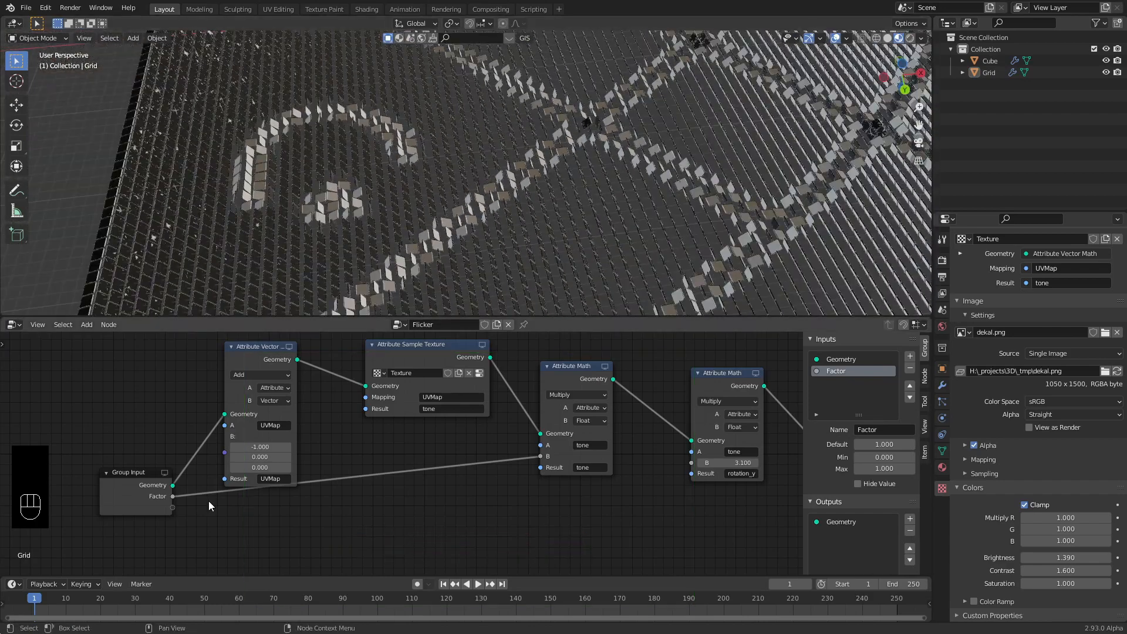